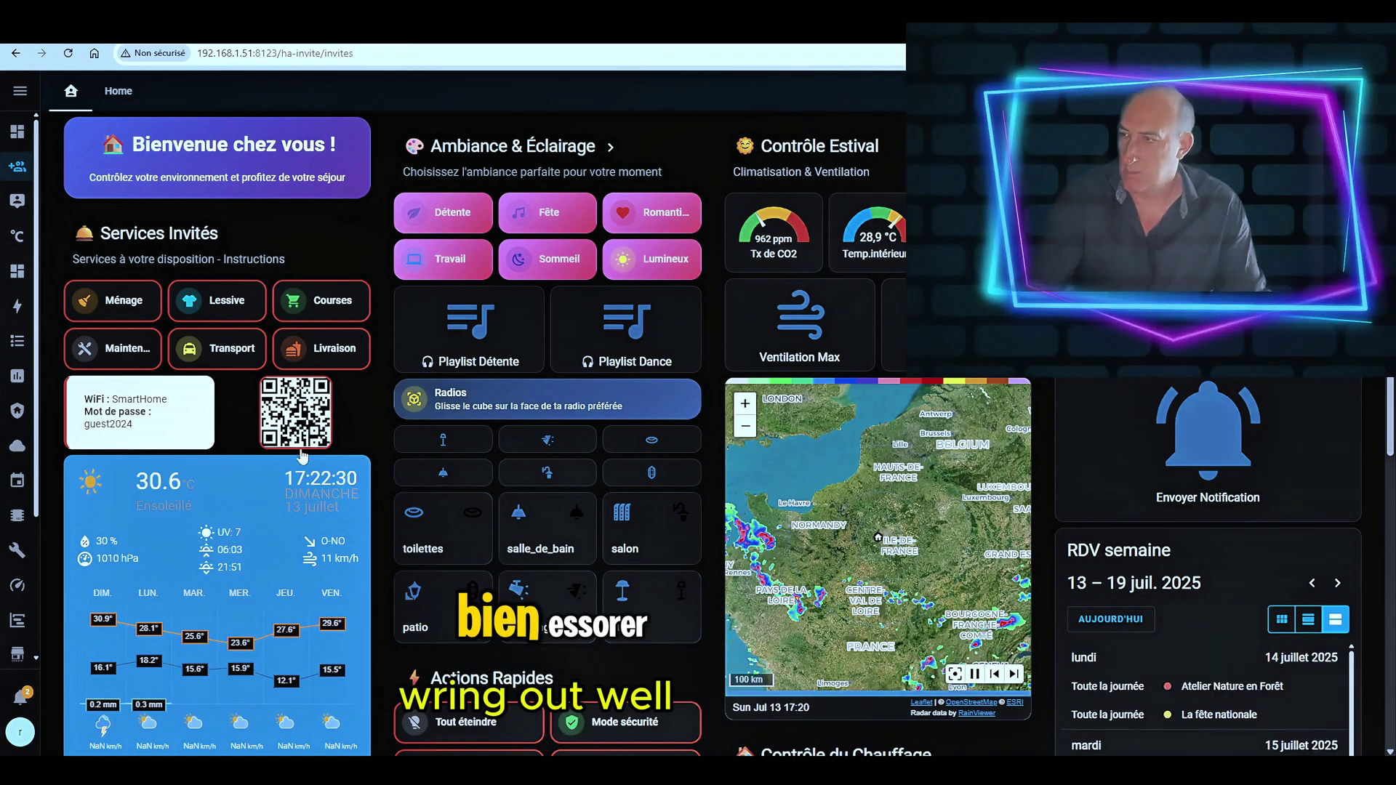
# Trigger the Ménage and Courses instructions in the guest services section.
pyautogui.scroll(-2, 341, 471)
pyautogui.scroll(-4, 342, 471)
pyautogui.scroll(6, 342, 469)
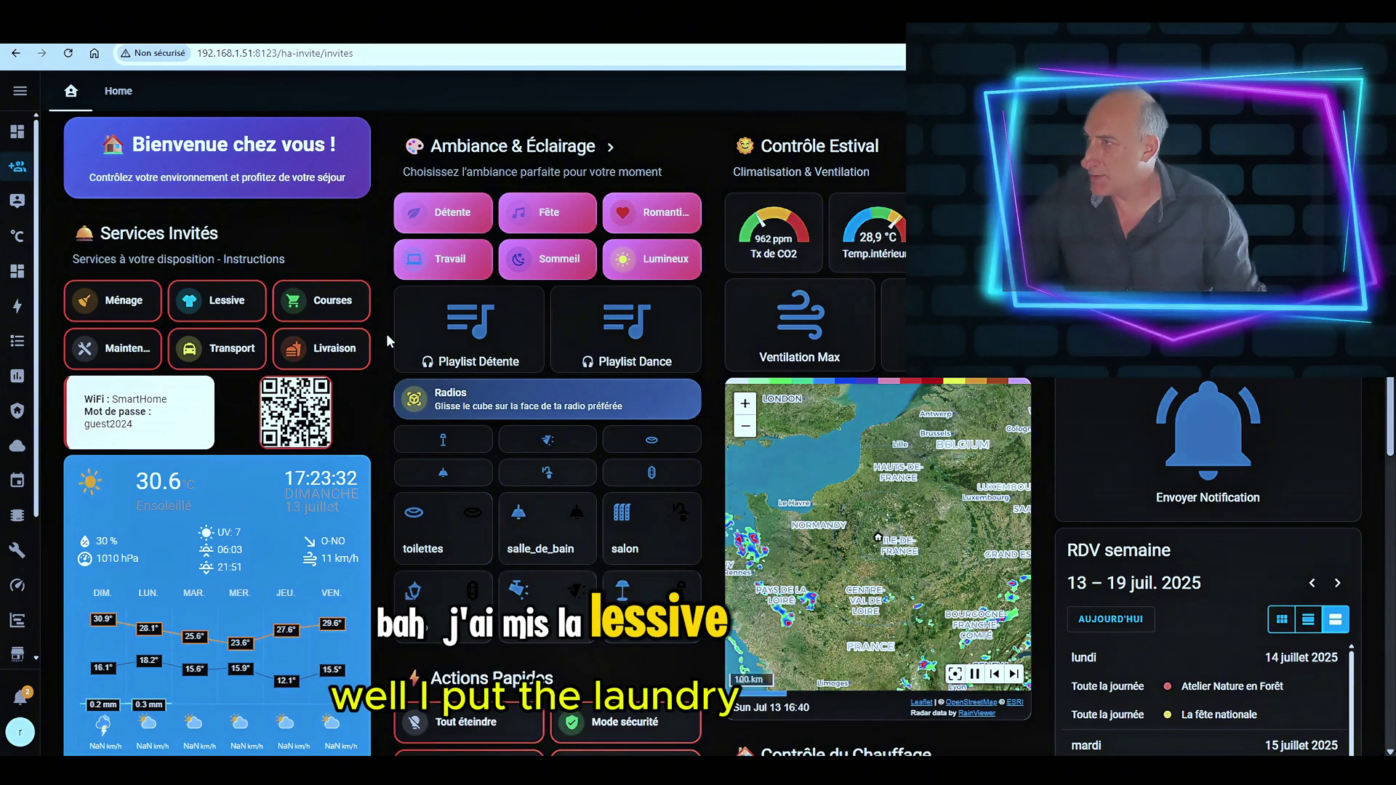
pyautogui.click(116, 301)
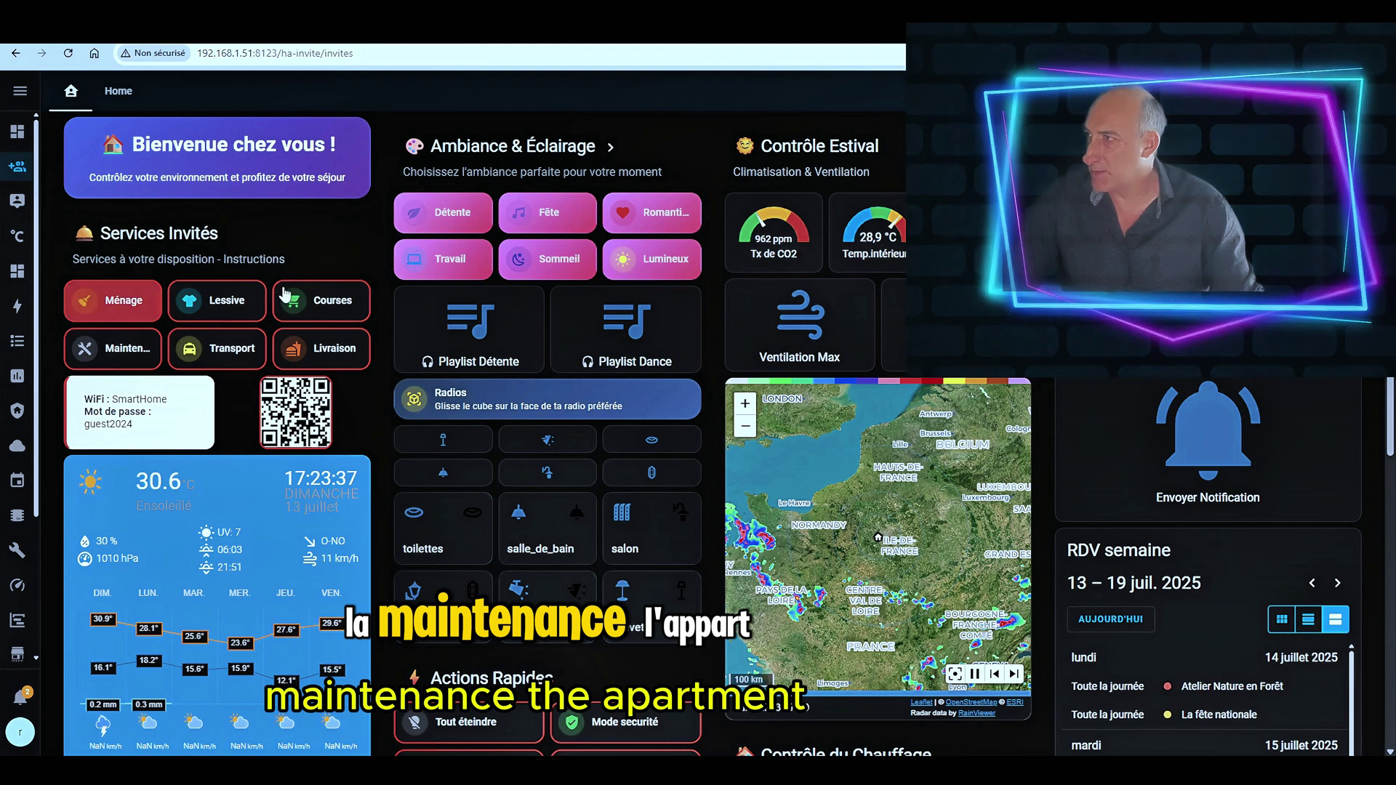
pyautogui.click(346, 300)
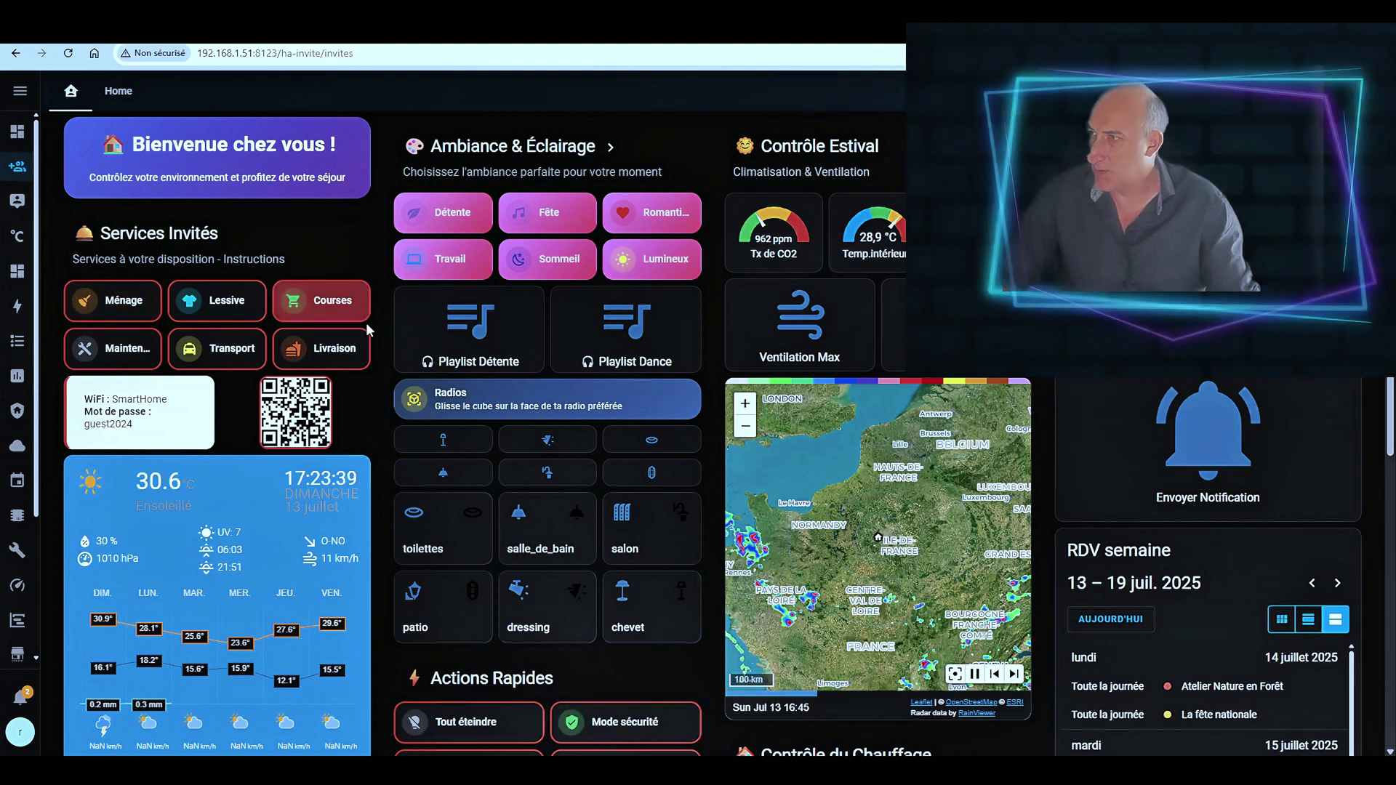
# Examine the weekly weather forecast and the moon phase card below the guest services.
pyautogui.scroll(-1, 253, 581)
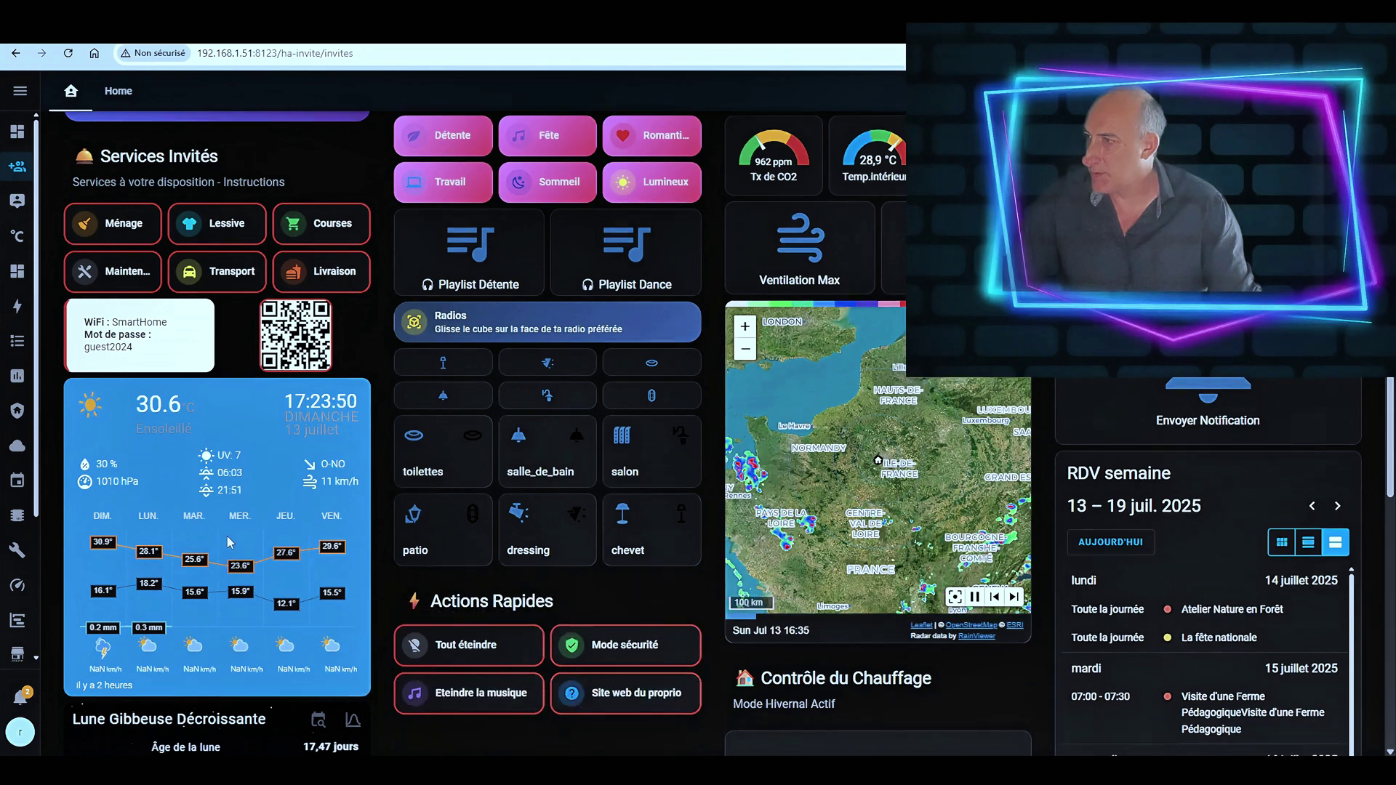
pyautogui.scroll(-1, 253, 590)
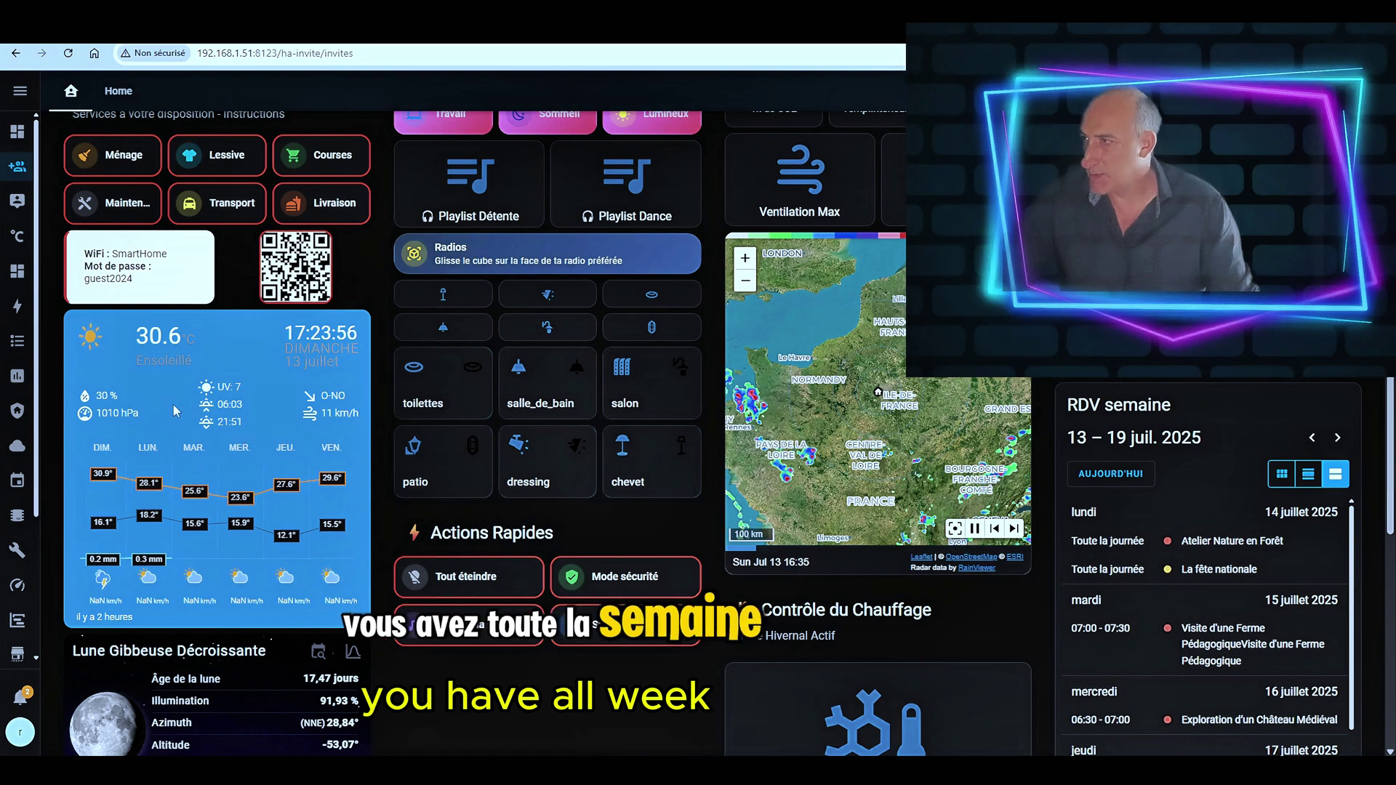
pyautogui.scroll(-1, 54, 383)
pyautogui.scroll(2, 54, 383)
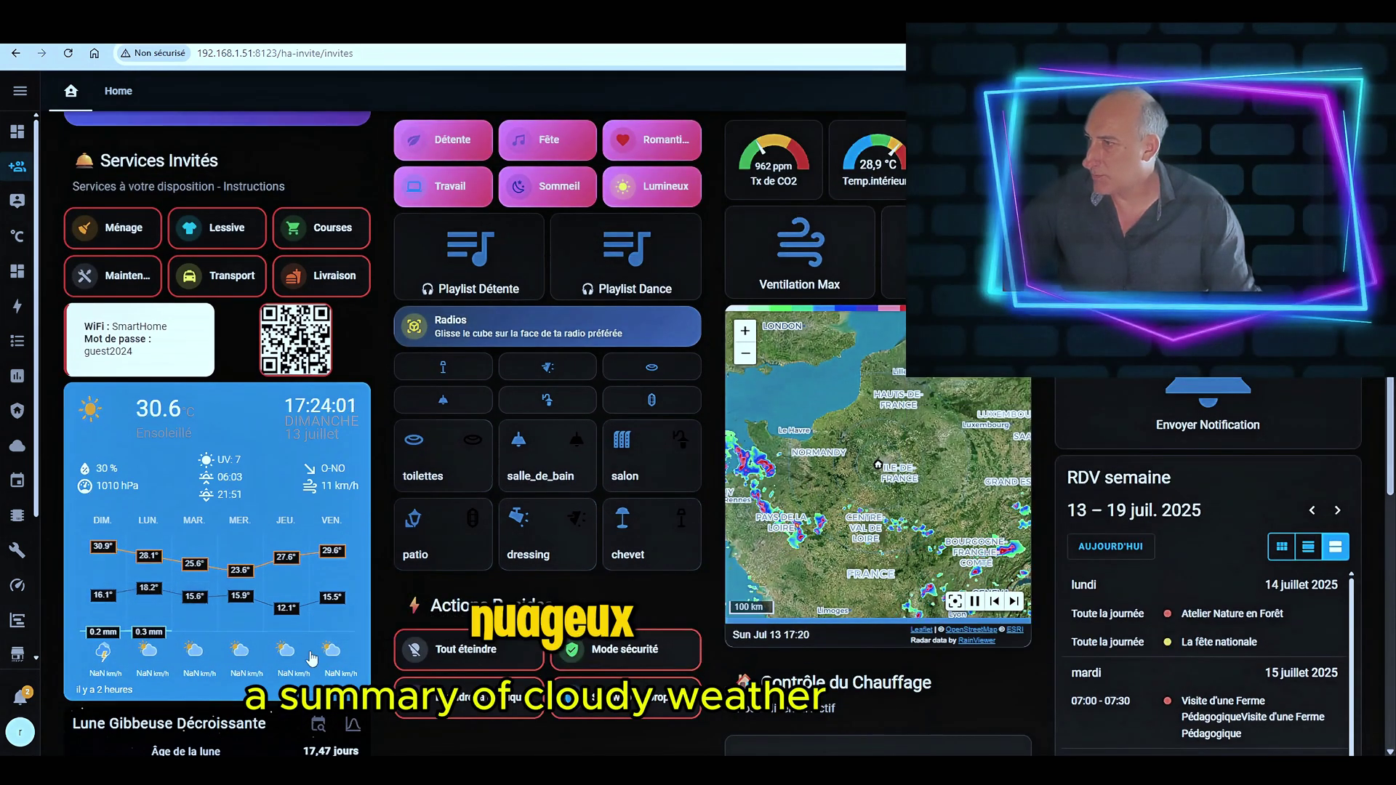
pyautogui.scroll(-1, 55, 494)
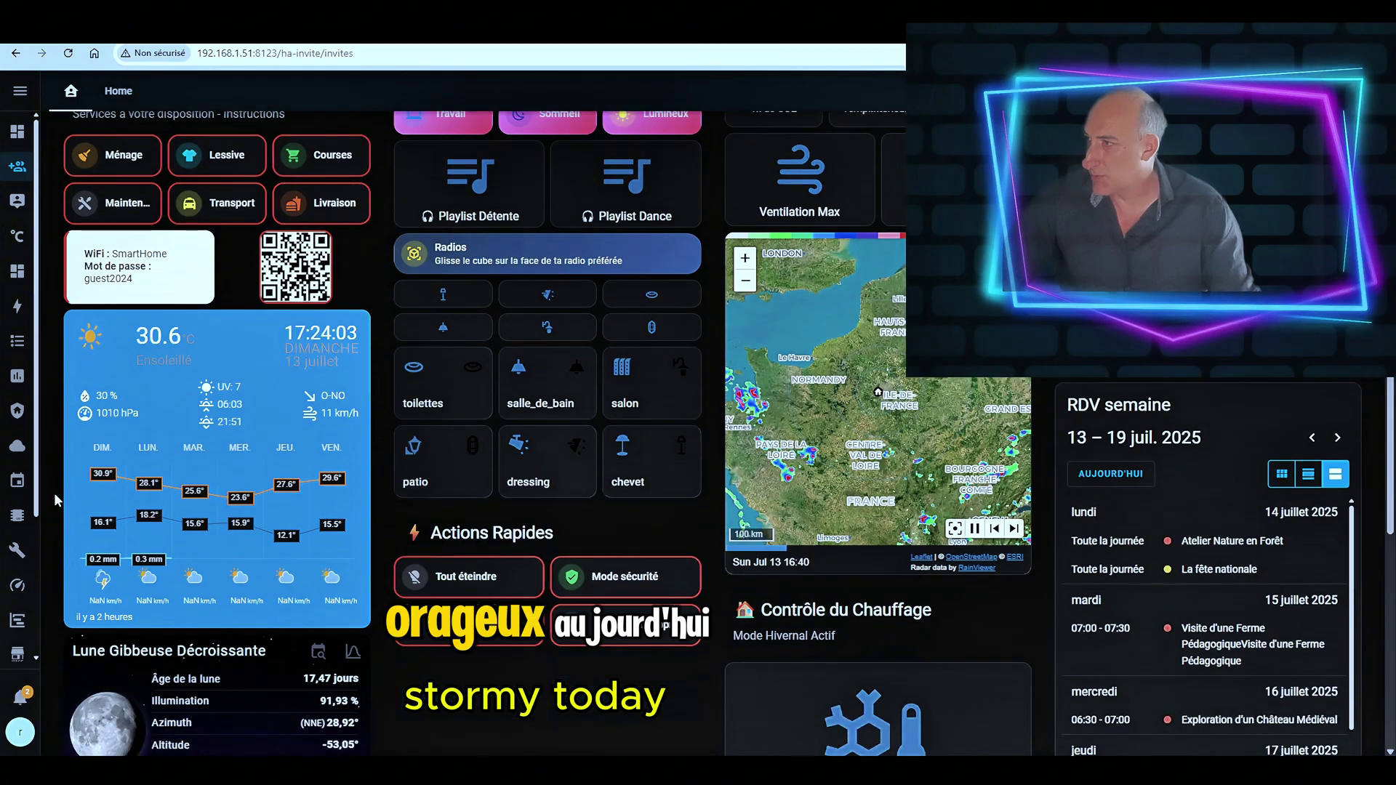
pyautogui.scroll(-1, 55, 493)
pyautogui.scroll(-1, 54, 492)
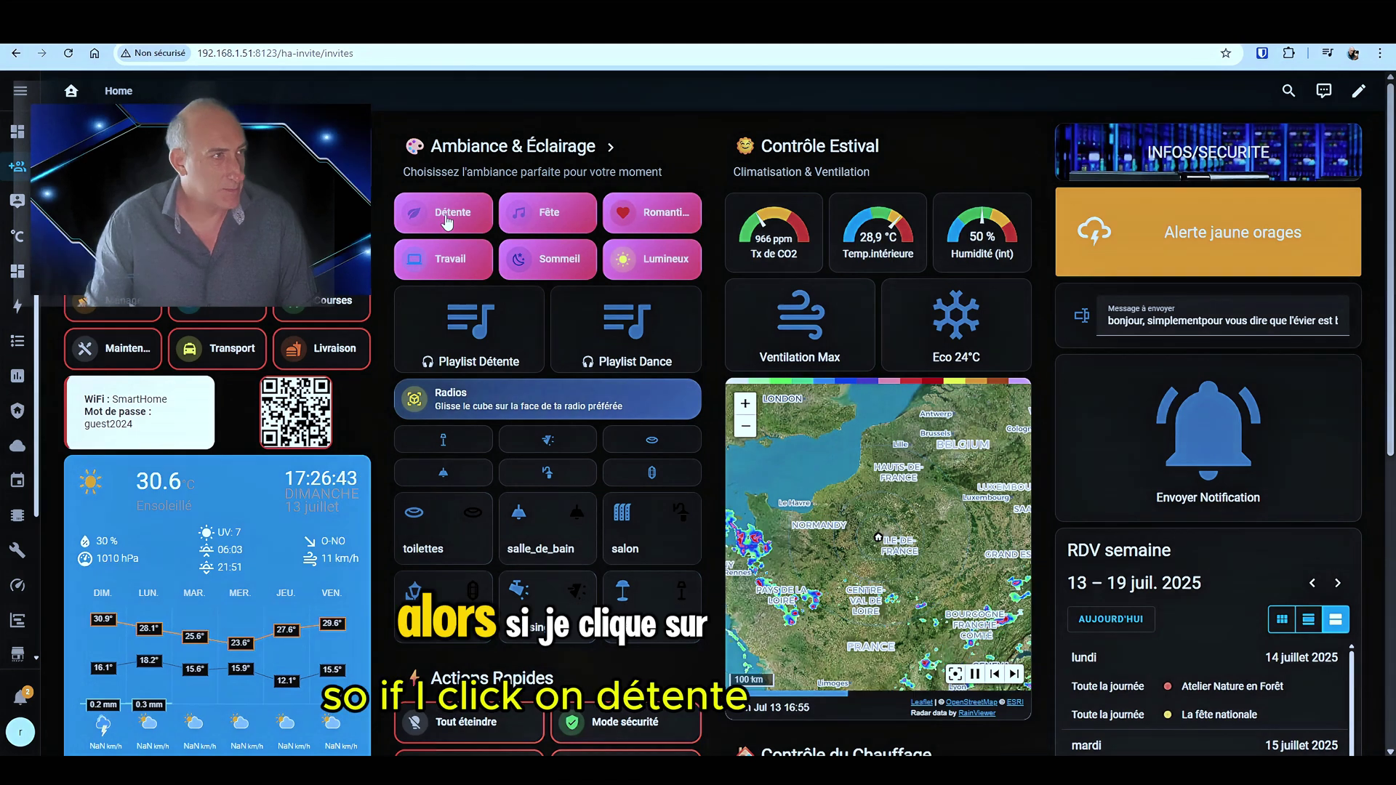
# Activate the Détente ambiance and set the toilettes light to 40%.
pyautogui.click(449, 218)
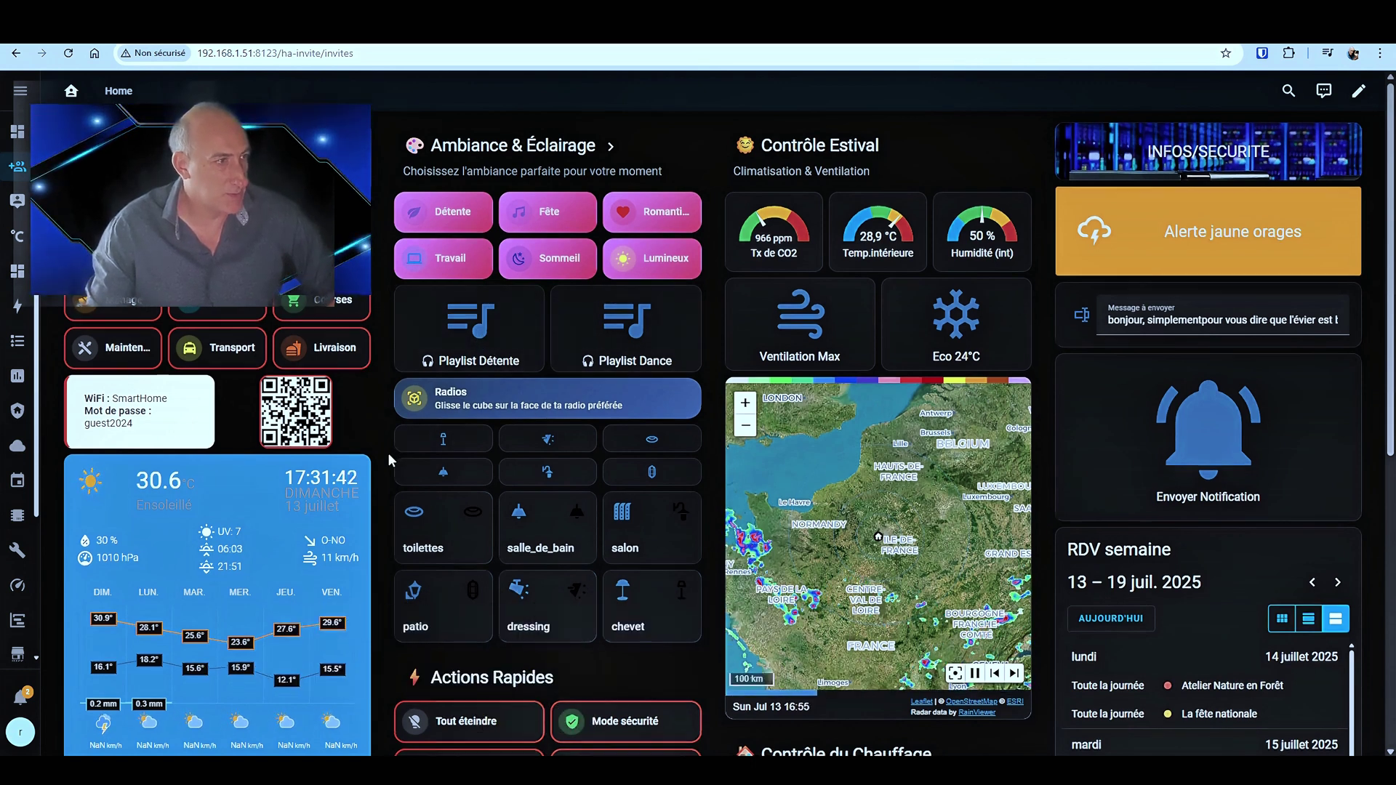
pyautogui.scroll(-1, 389, 459)
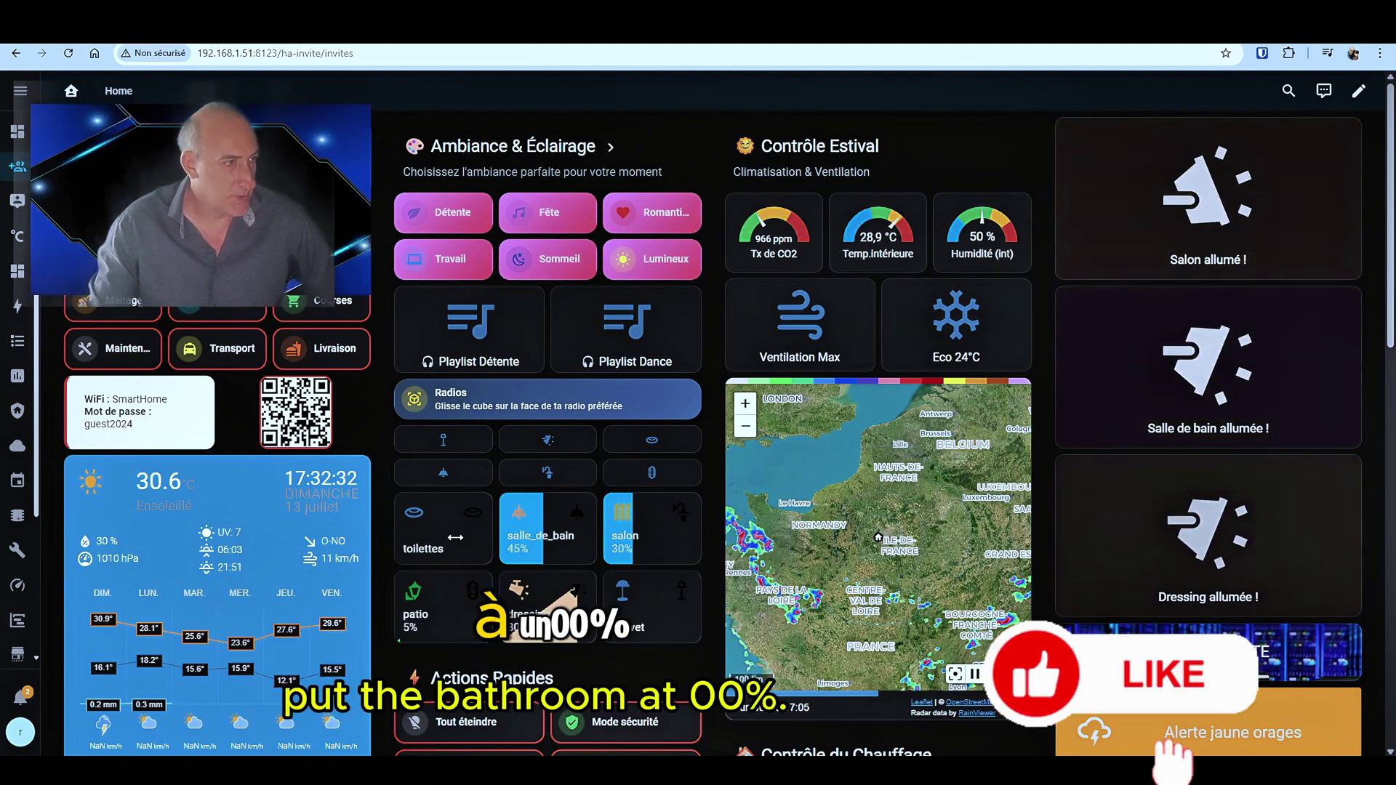
pyautogui.moveTo(455, 537); pyautogui.dragTo(435, 530)
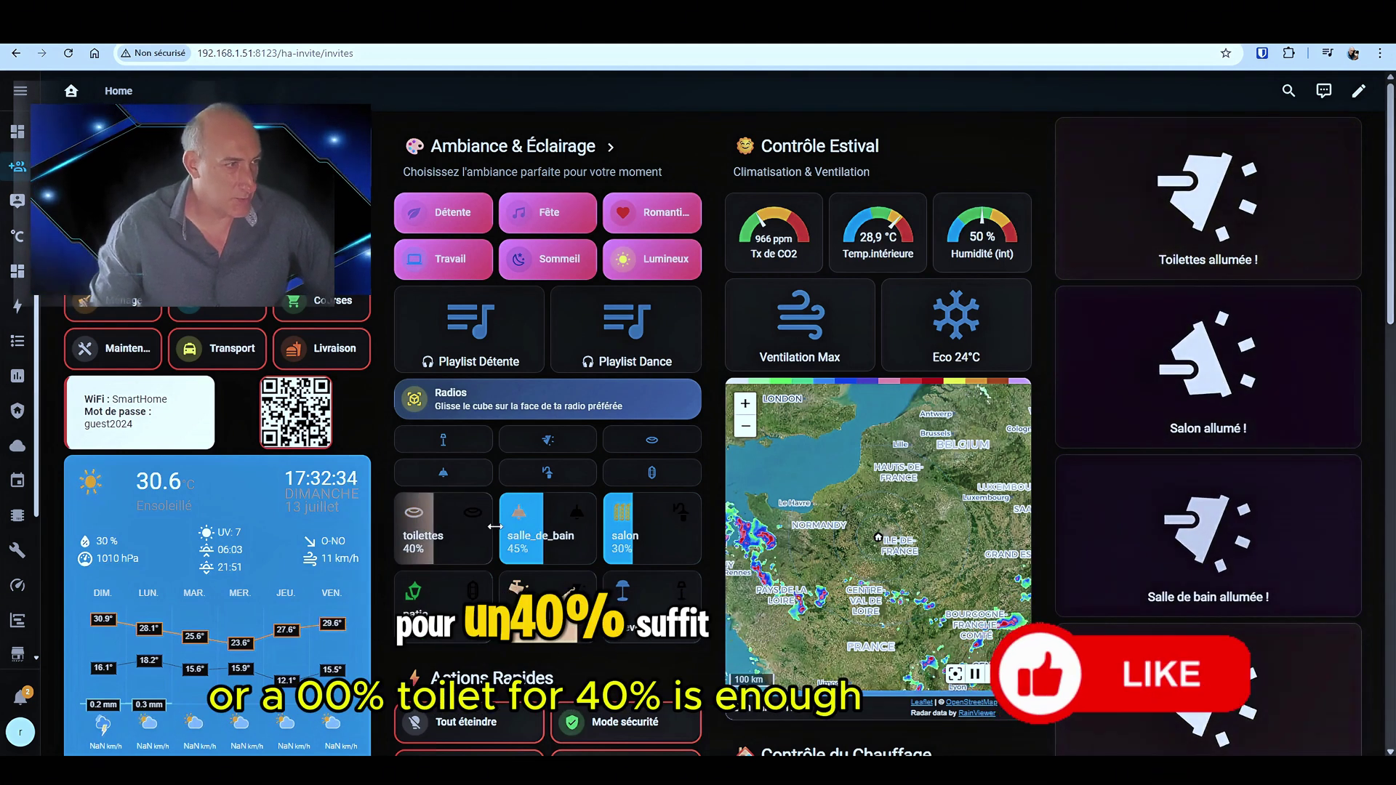
# Raise the toilettes light to 100% and salle_de_bain to 98%, and reset them to their 40% and 45% presets.
pyautogui.moveTo(437, 523); pyautogui.dragTo(590, 536)
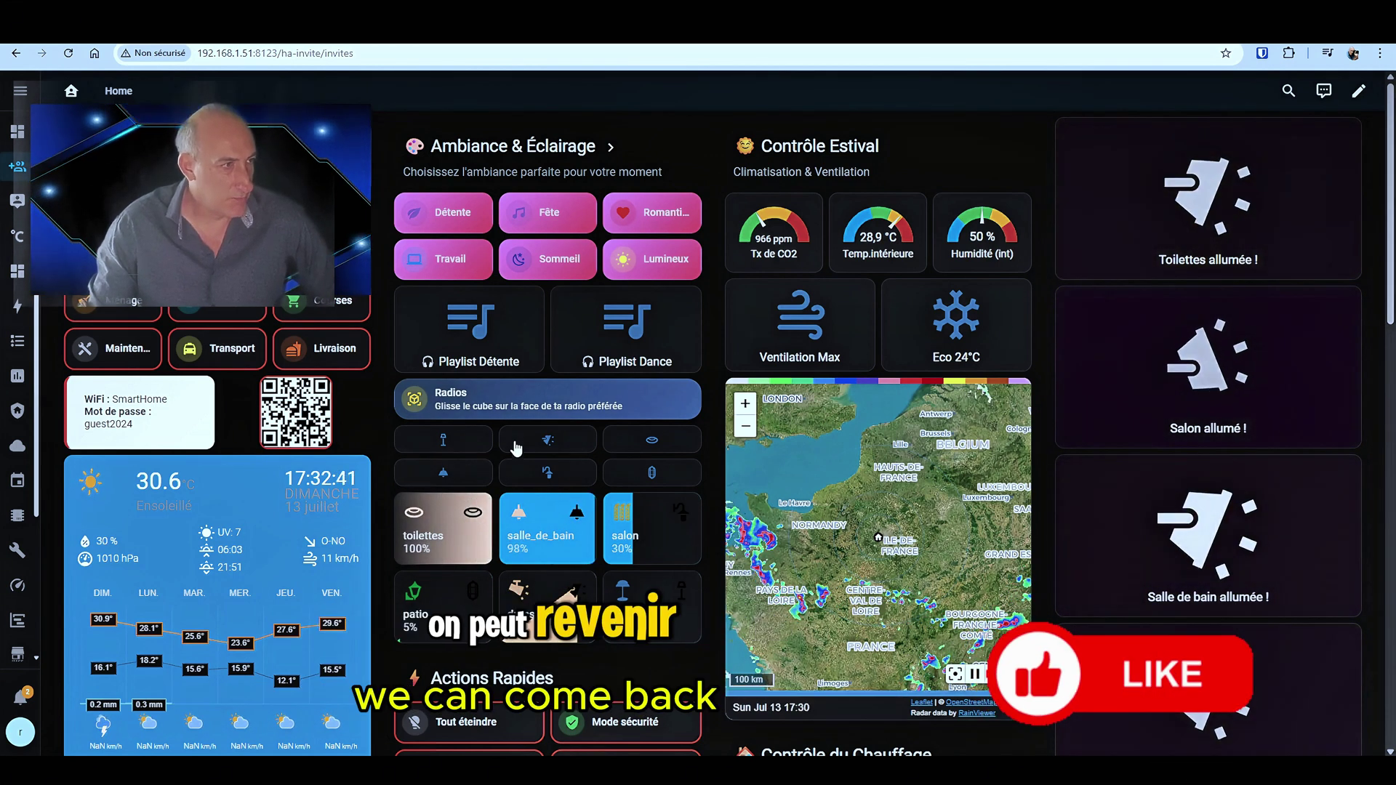
pyautogui.click(646, 445)
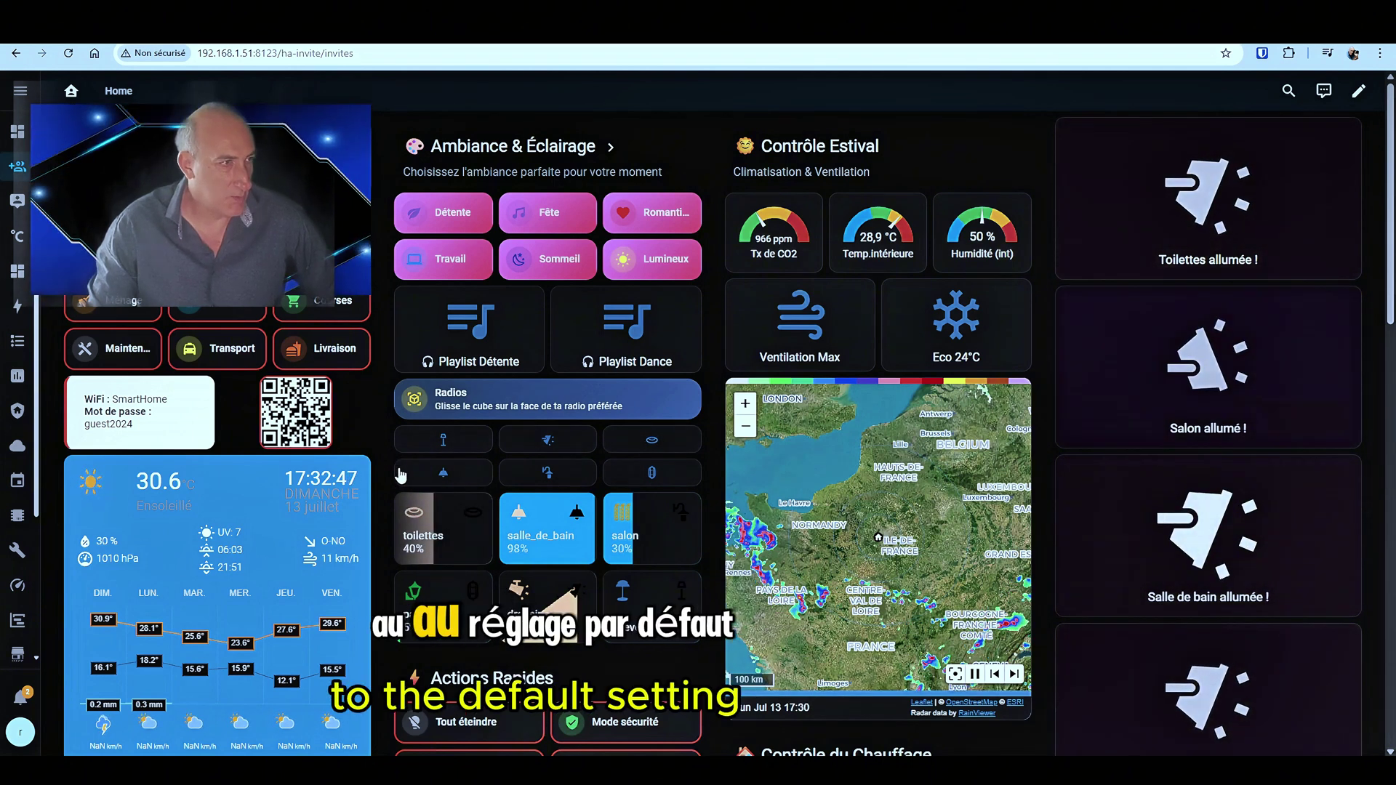
pyautogui.click(448, 480)
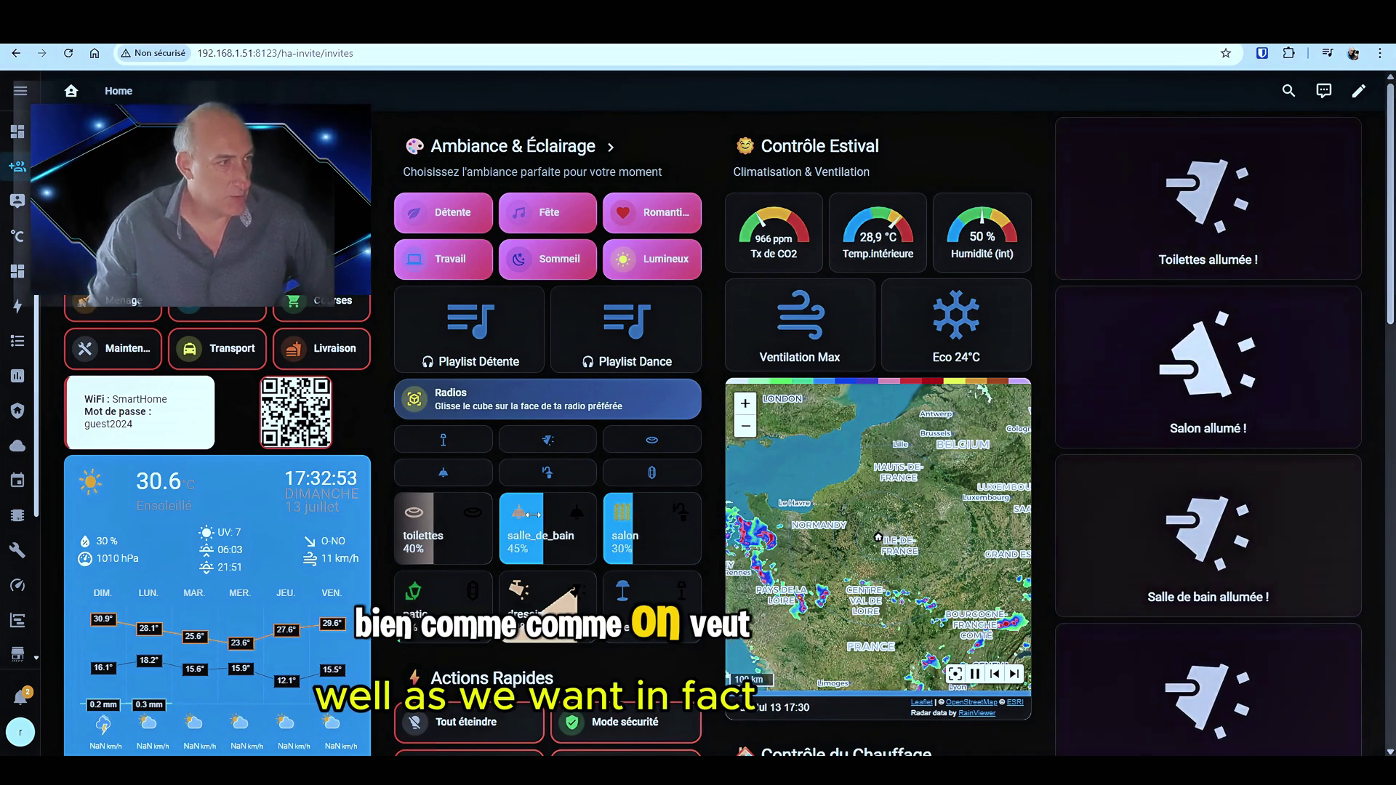
# Turn off all the lights with the Tout éteindre quick action.
pyautogui.scroll(-1, 538, 531)
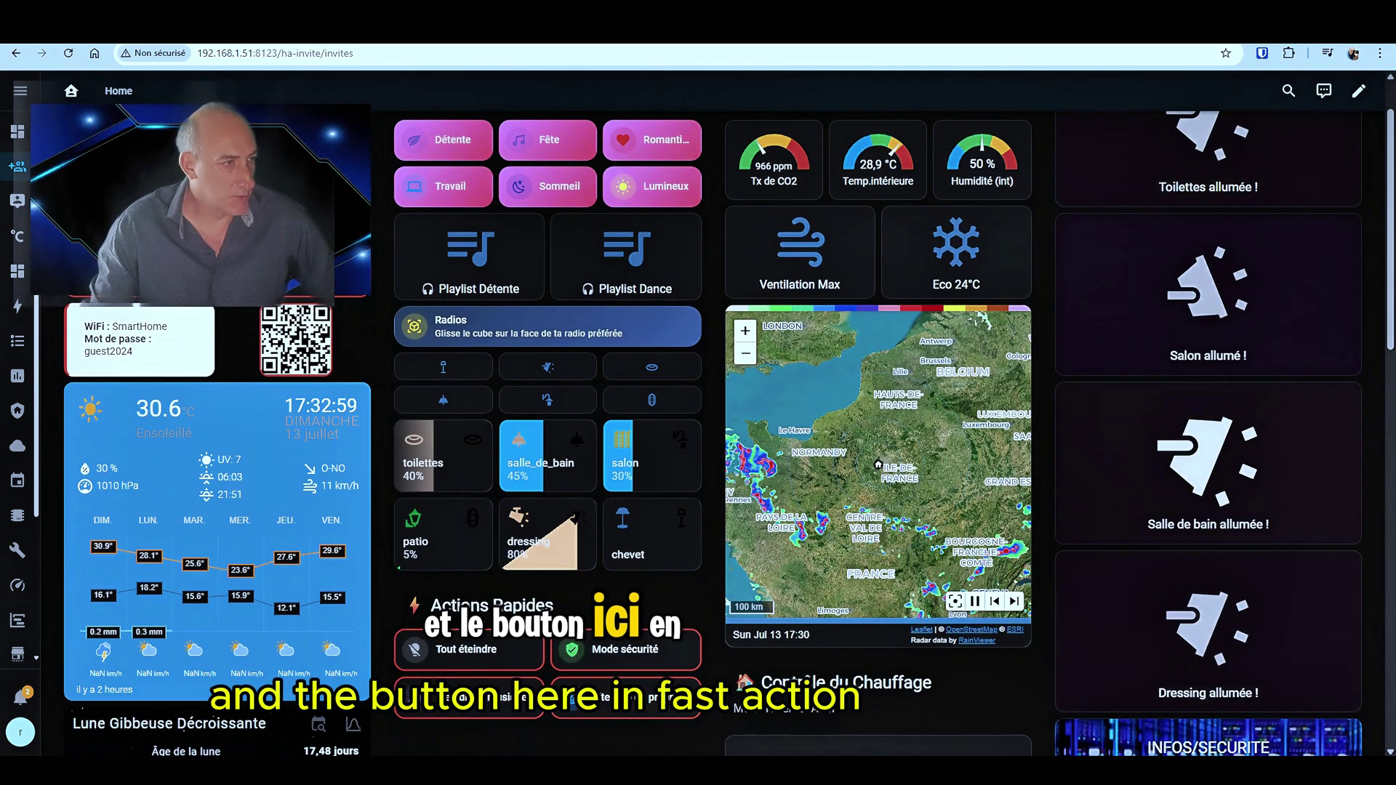
pyautogui.scroll(-1, 545, 467)
pyautogui.scroll(1, 547, 466)
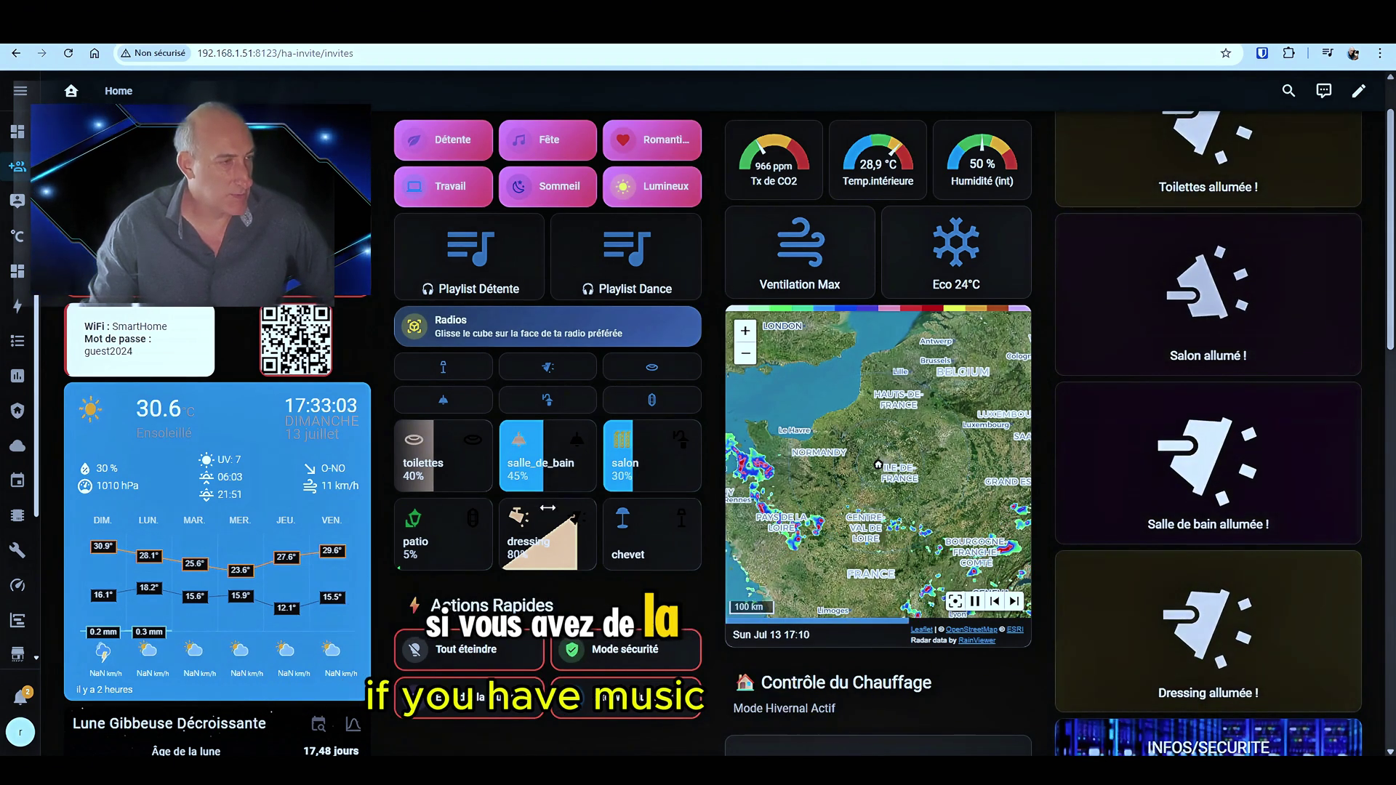
pyautogui.click(413, 638)
pyautogui.scroll(1, 389, 486)
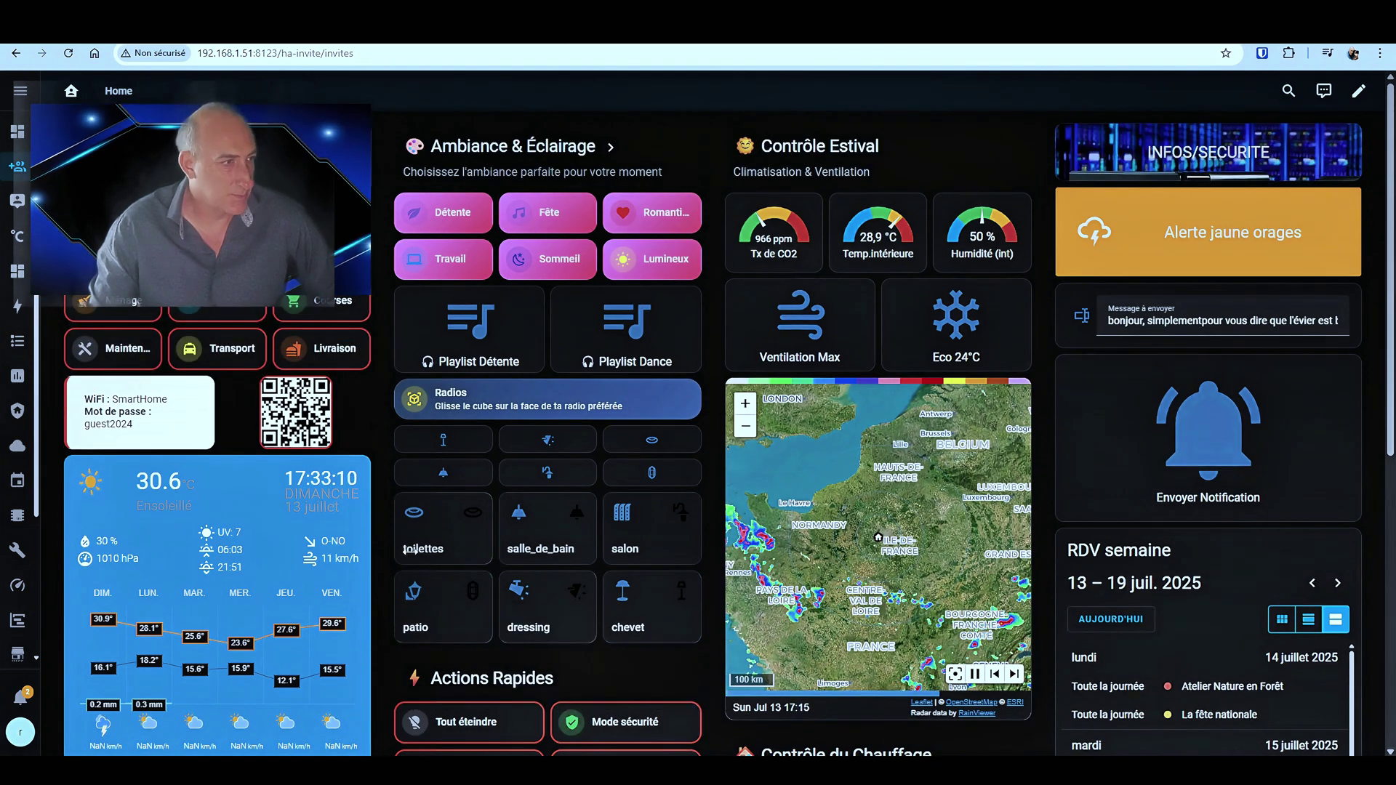
# Arm the intrusion alarm with the Mode sécurité quick action and check the Alarme Intrusion card.
pyautogui.scroll(-1, 582, 664)
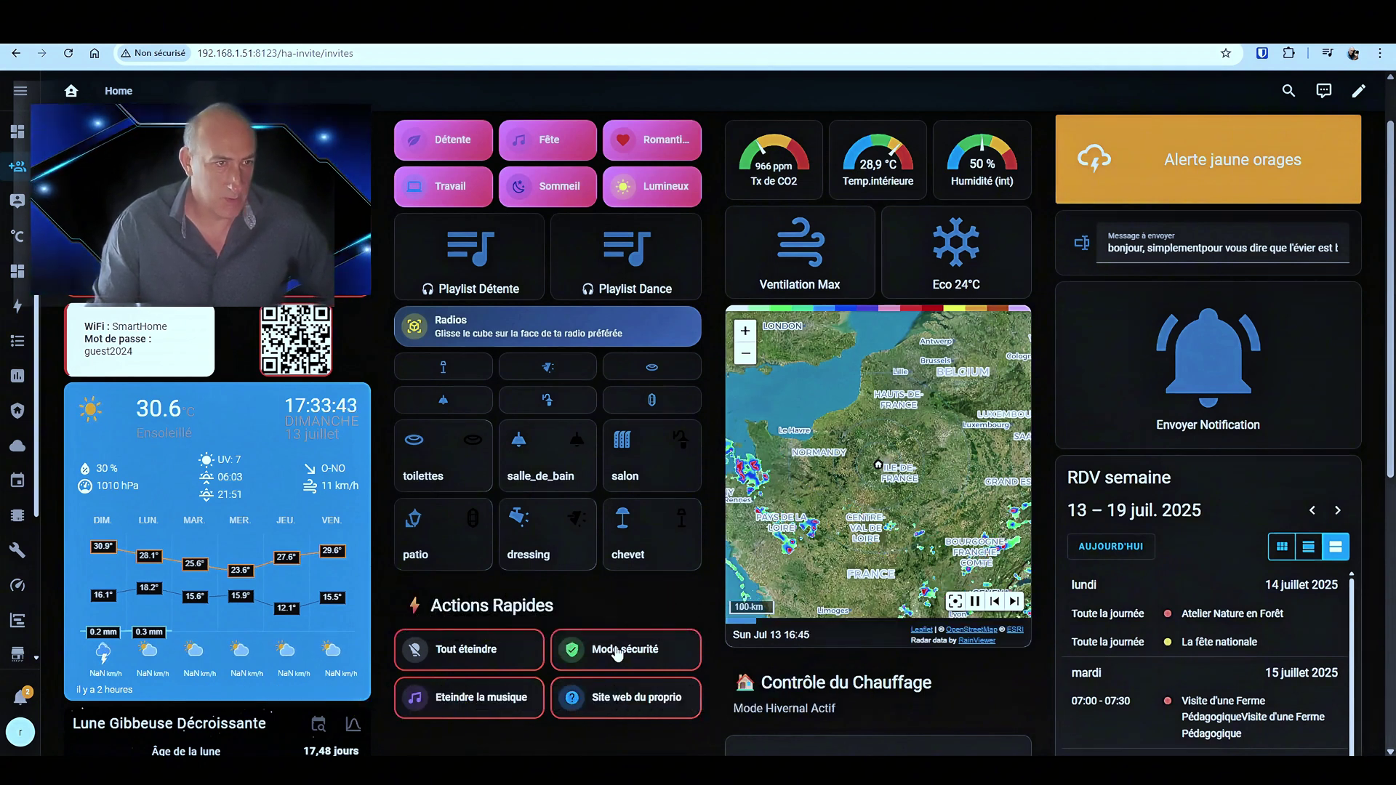
pyautogui.scroll(-6, 1047, 556)
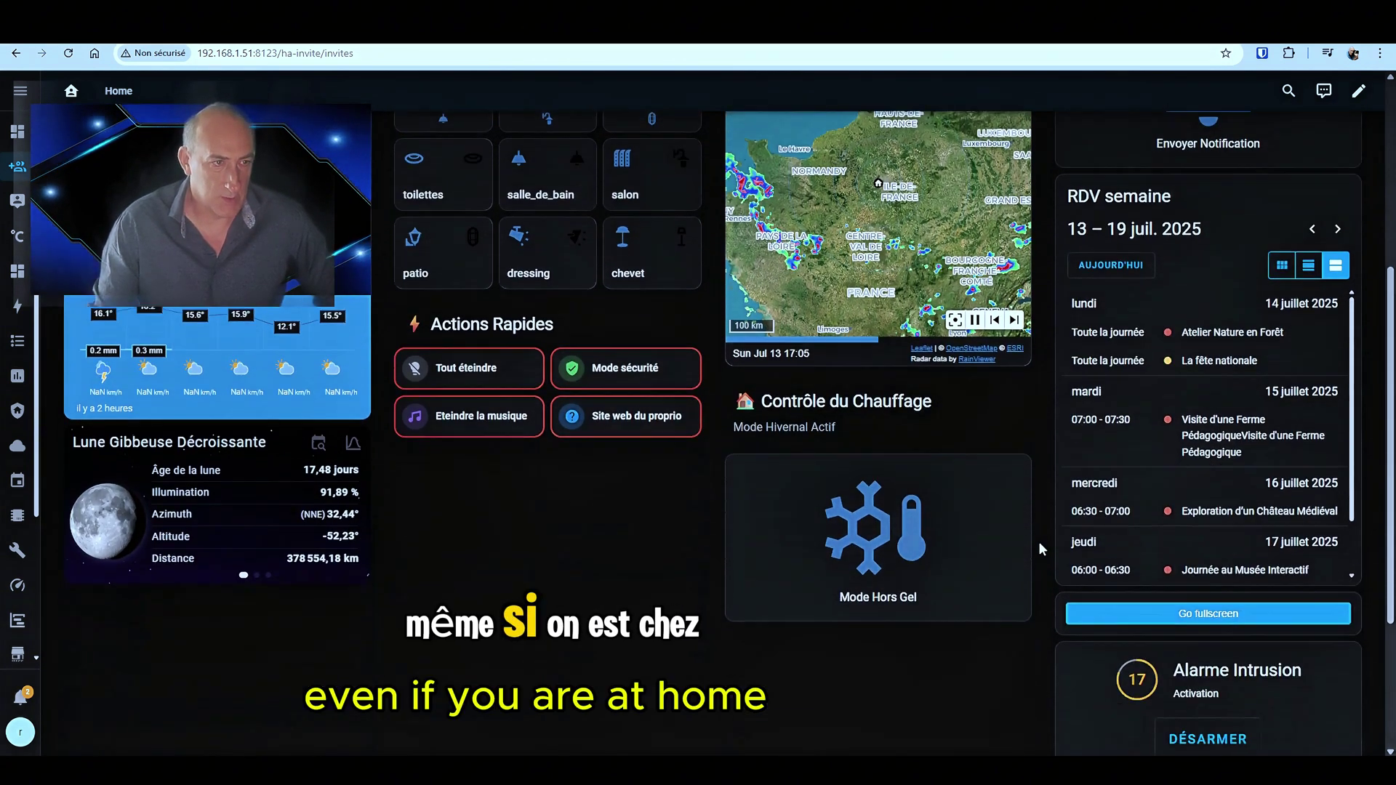
pyautogui.scroll(-1, 1038, 541)
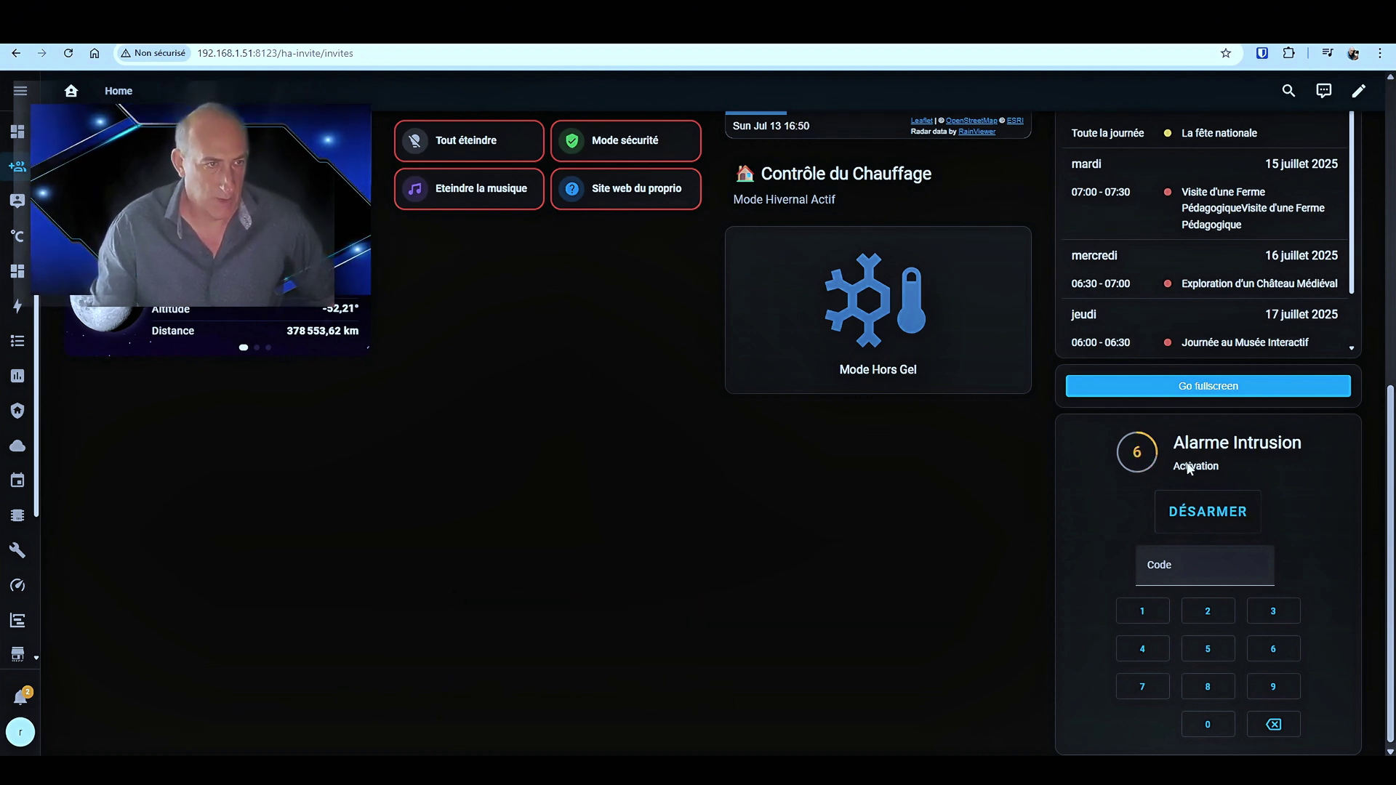
pyautogui.scroll(1, 1028, 486)
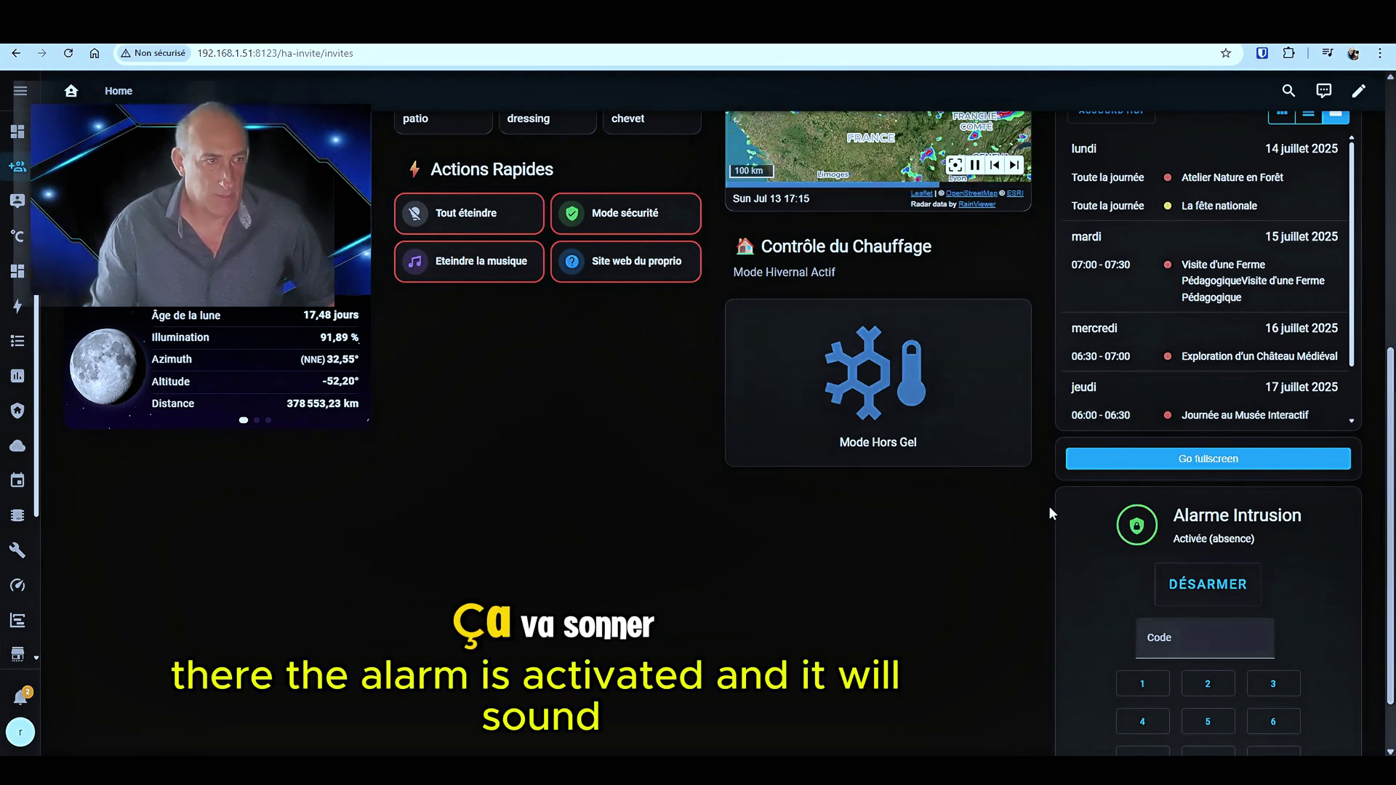
pyautogui.scroll(-1, 1051, 512)
pyautogui.scroll(2, 1050, 512)
pyautogui.scroll(1, 1049, 505)
pyautogui.scroll(-2, 1049, 504)
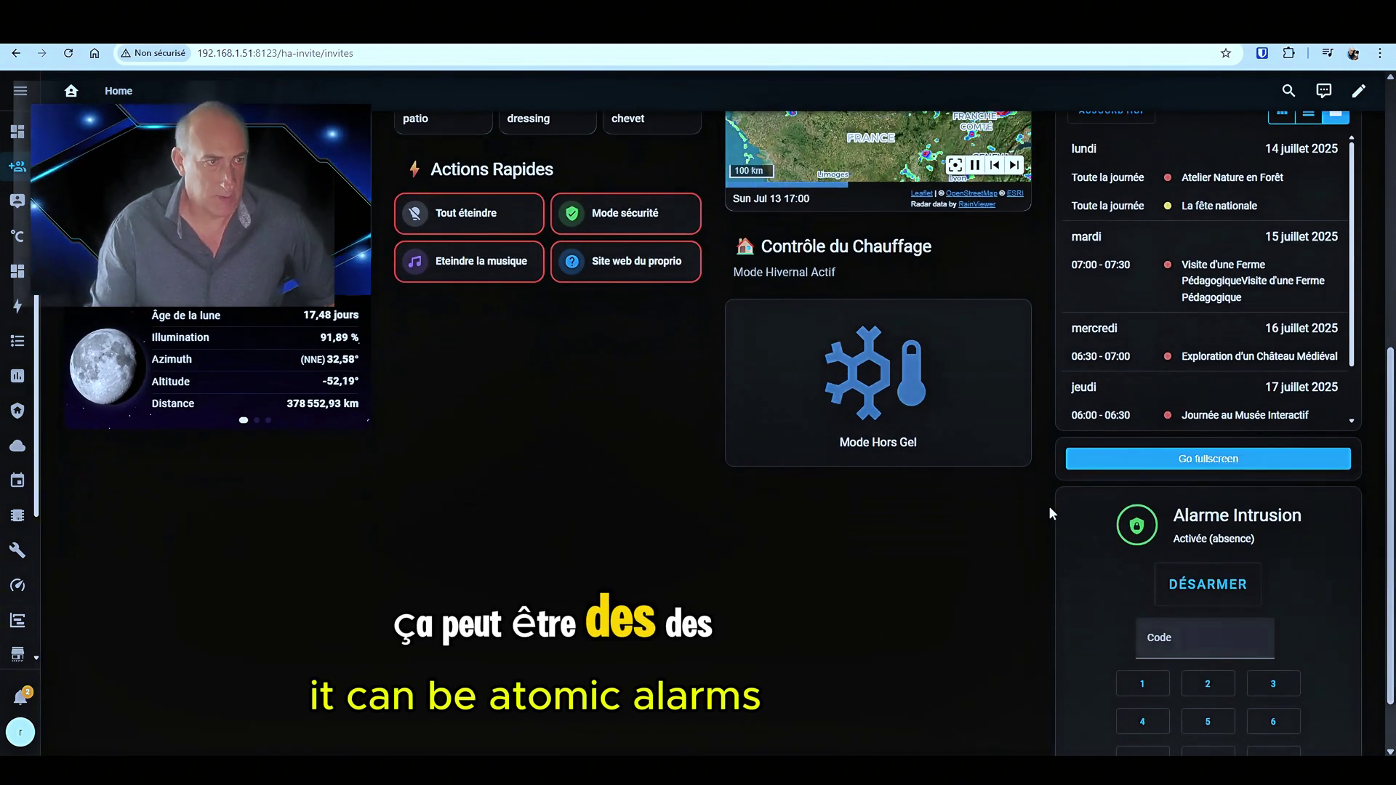
pyautogui.scroll(-1, 1048, 505)
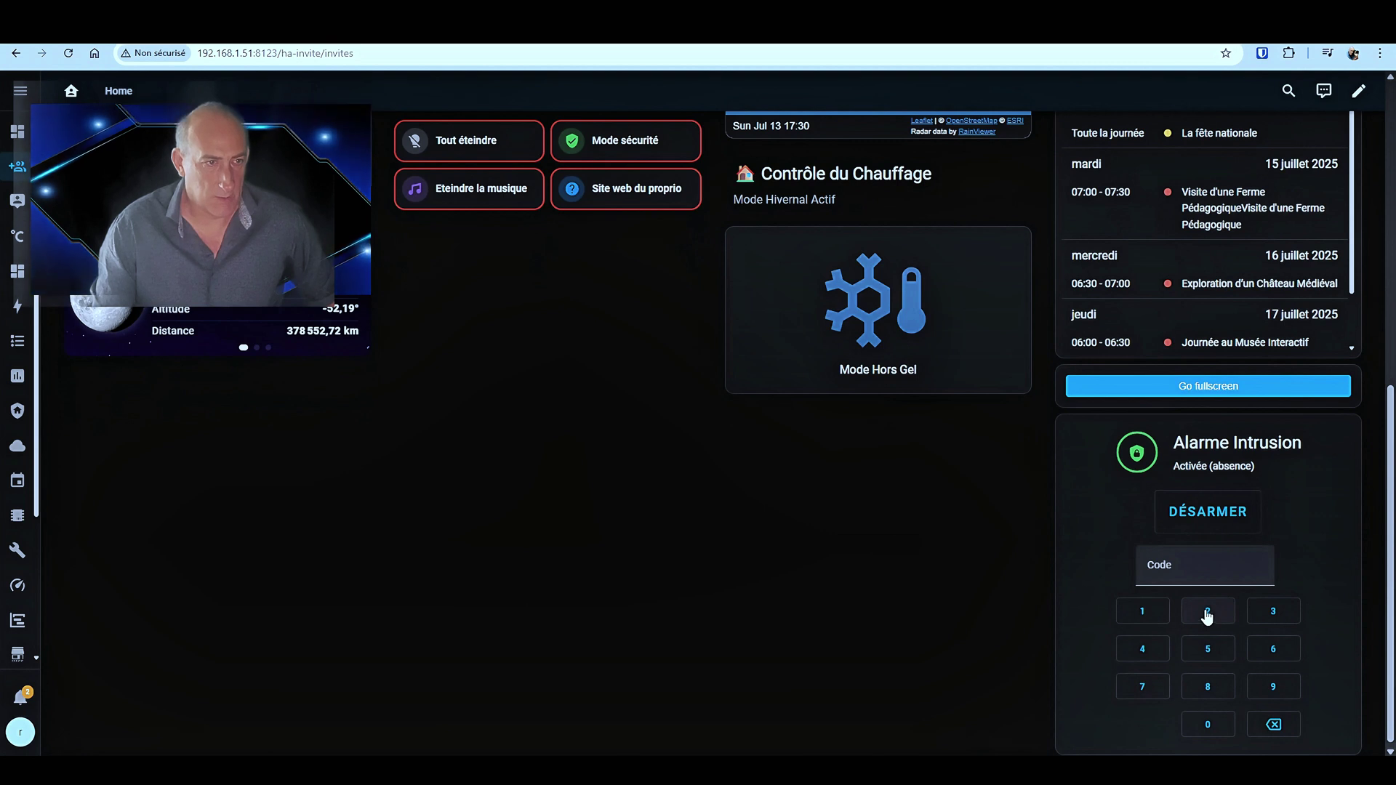
# Open the owner's website from the quick actions.
pyautogui.scroll(7, 1207, 617)
pyautogui.scroll(-1, 1207, 616)
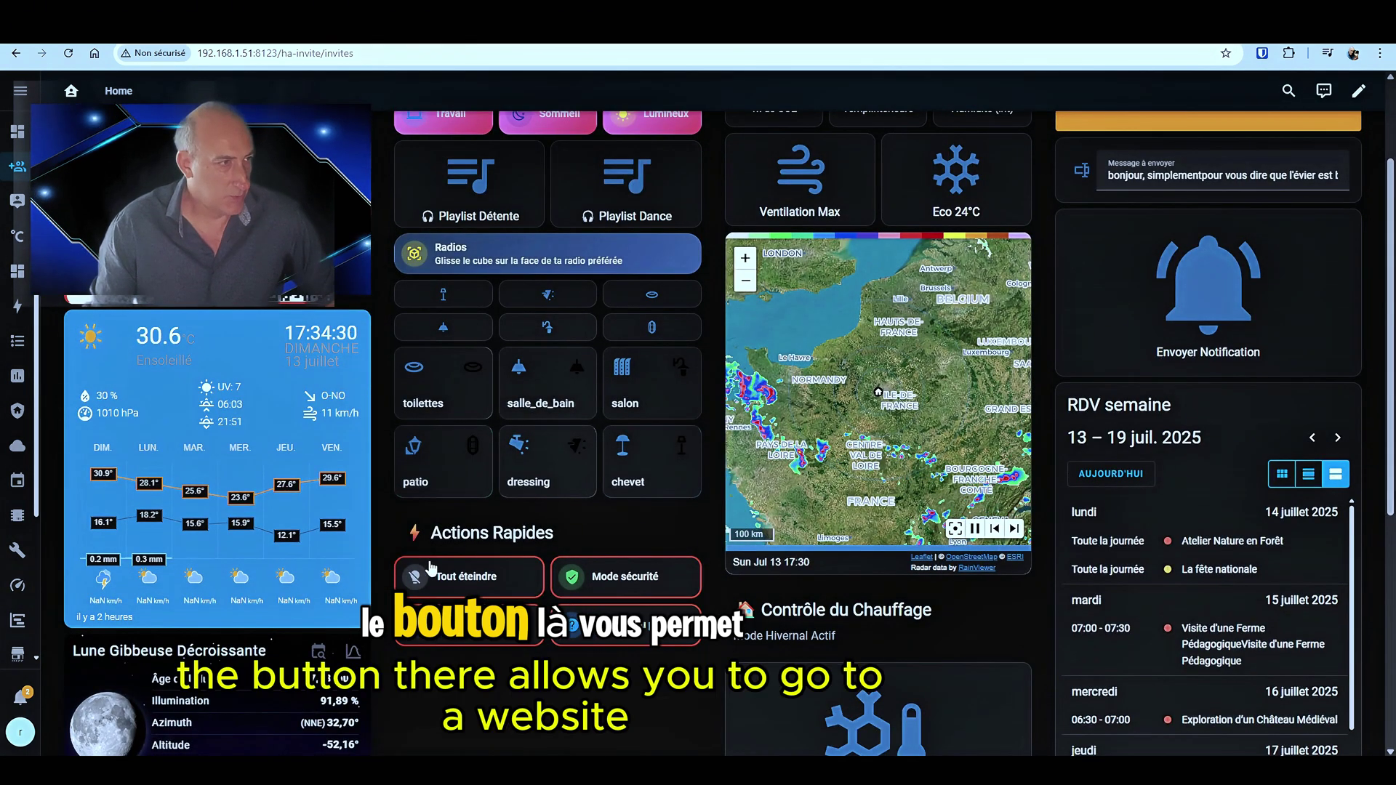
pyautogui.click(625, 618)
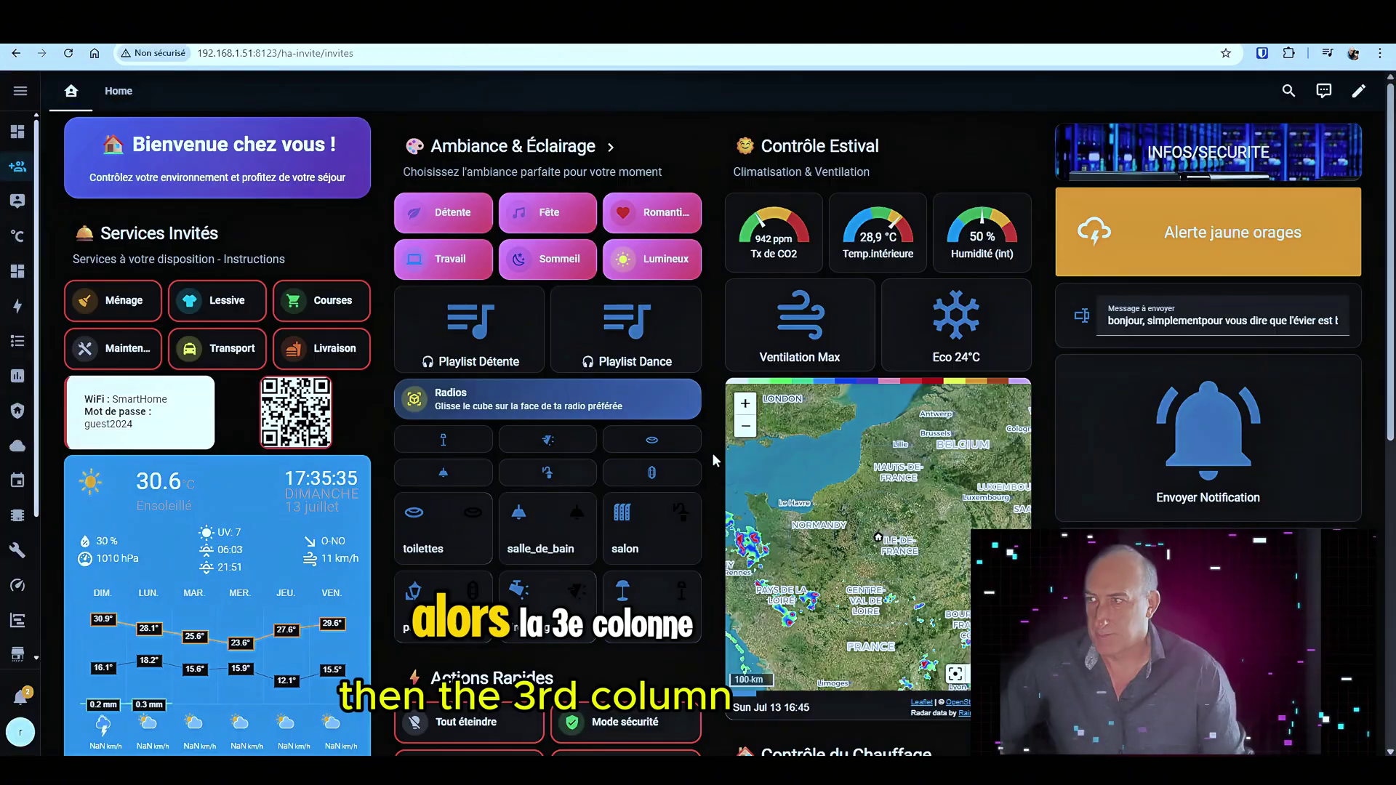
# Inspect the rain radar map by zooming in on the area west of Paris and back out to northern France.
pyautogui.scroll(-2, 713, 452)
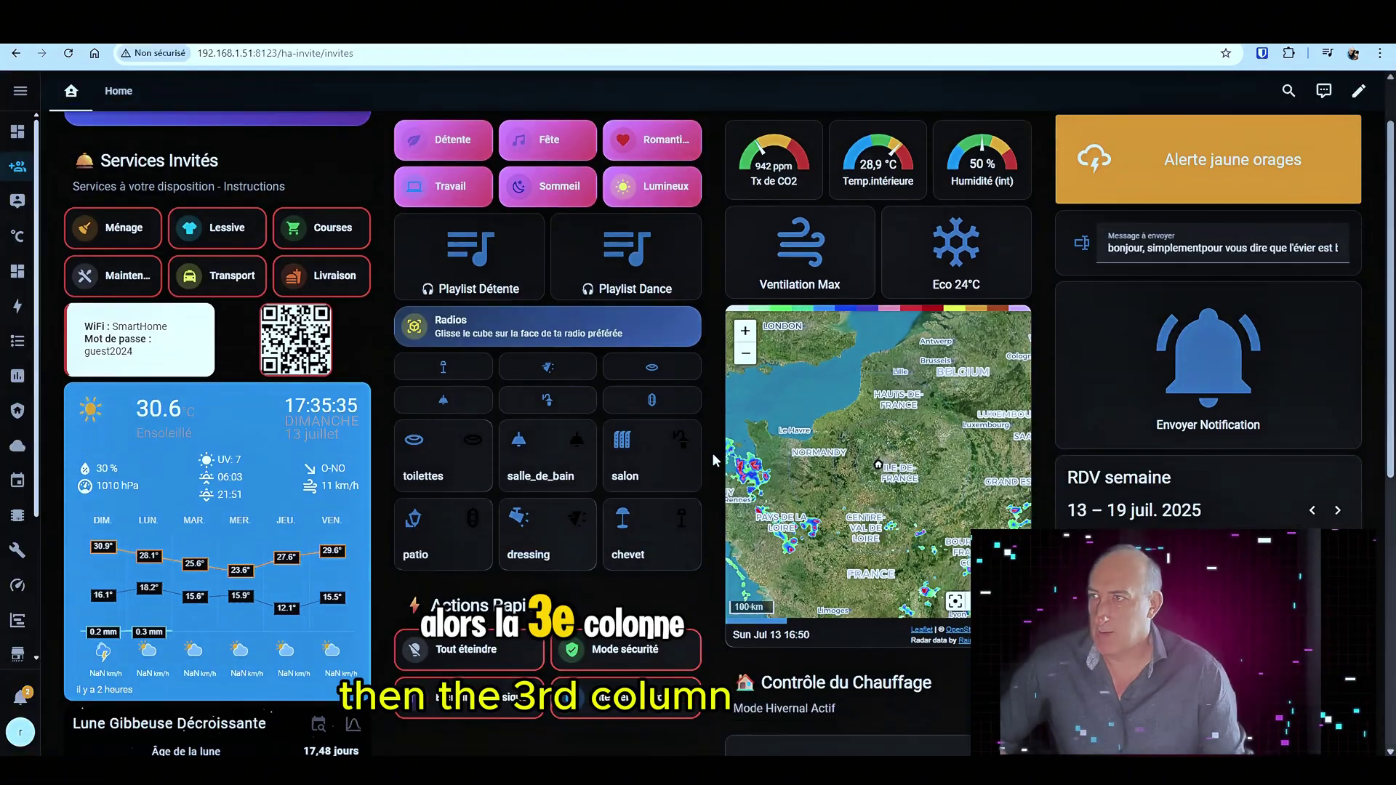
pyautogui.scroll(1, 713, 452)
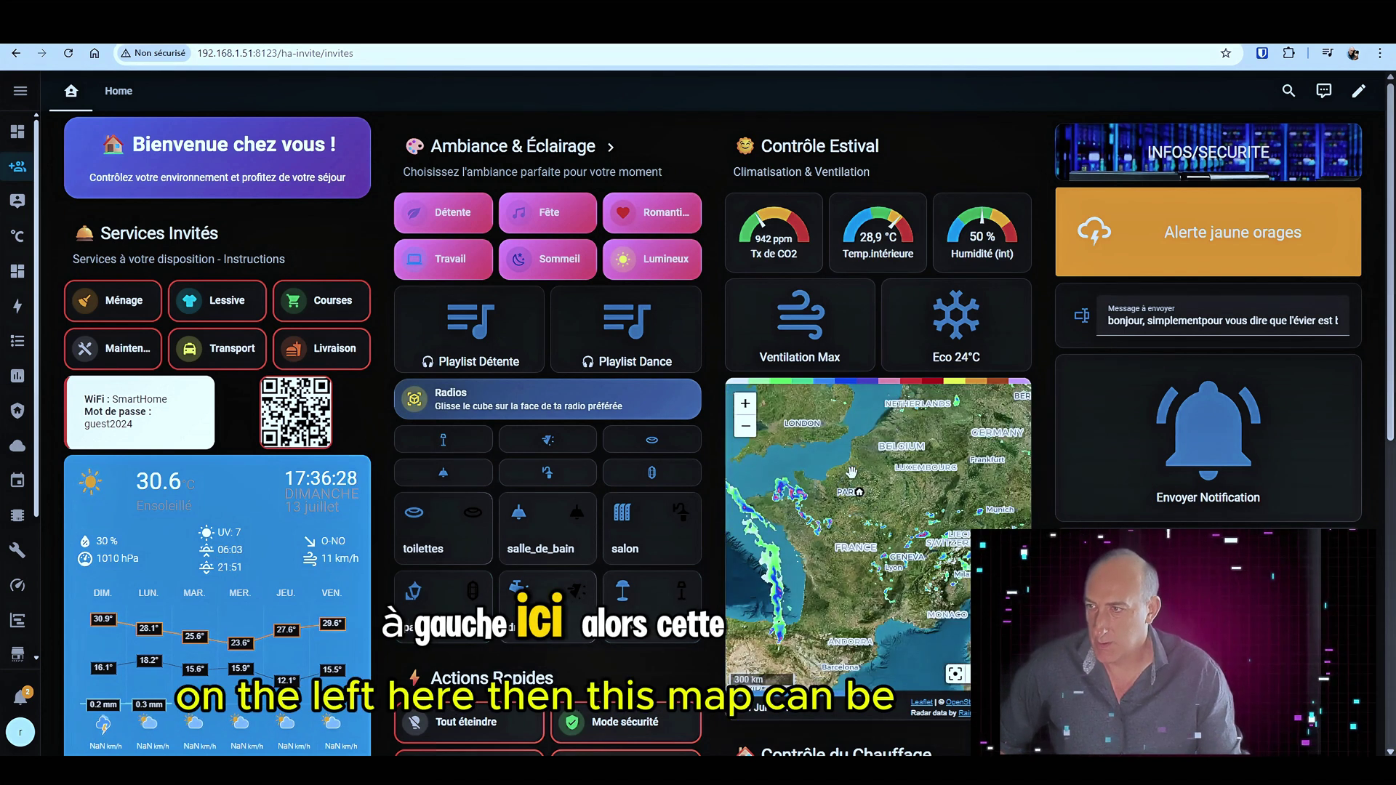
pyautogui.scroll(1, 844, 473)
pyautogui.scroll(3, 844, 491)
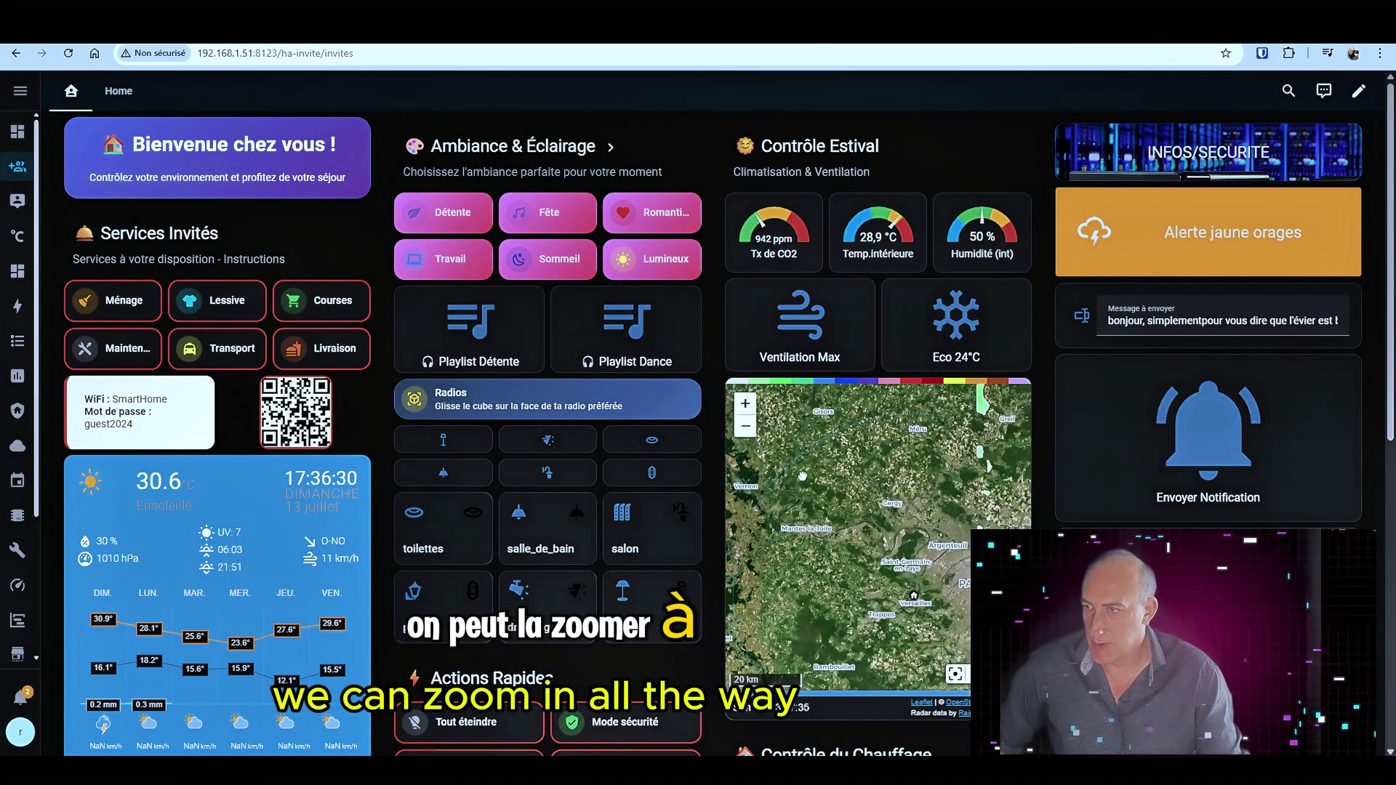
pyautogui.scroll(-1, 871, 536)
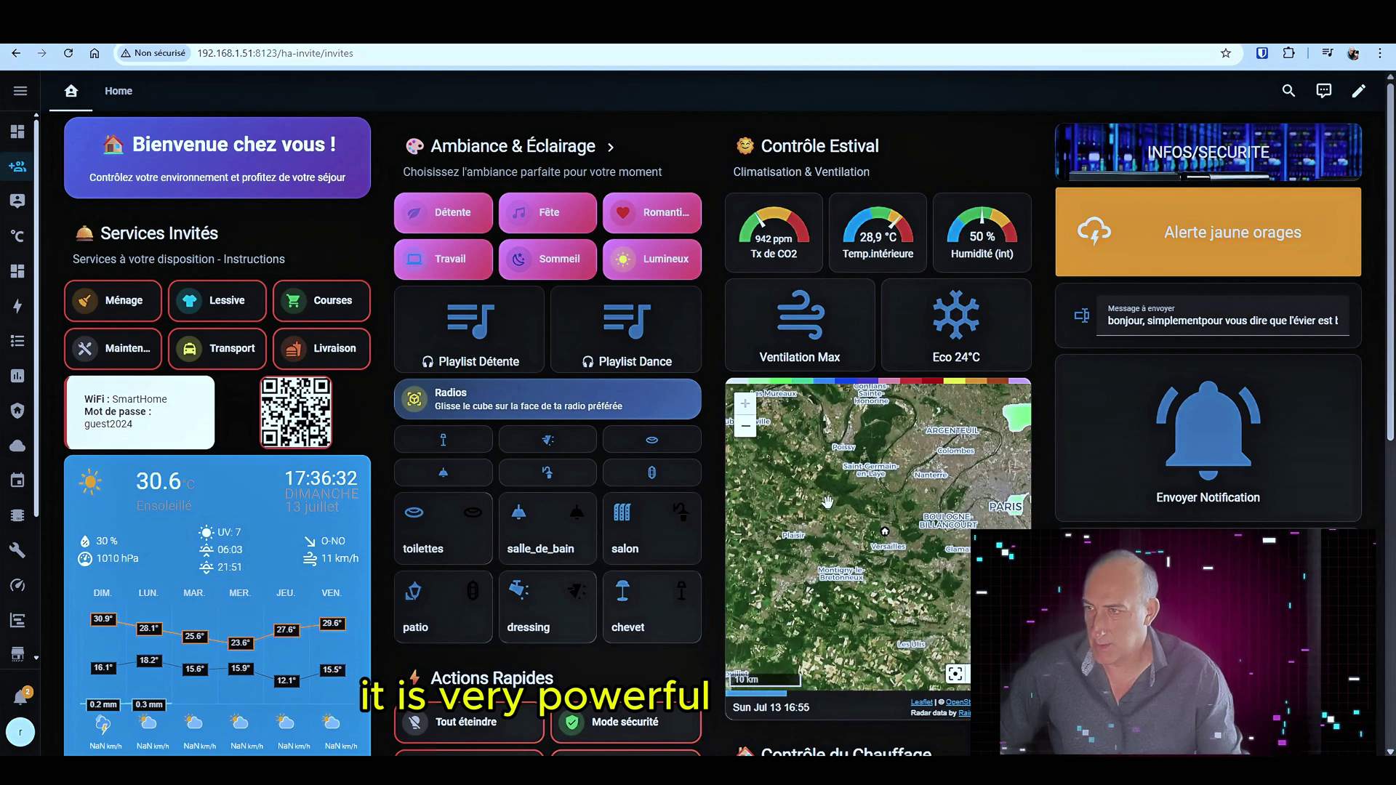
pyautogui.scroll(-1, 927, 488)
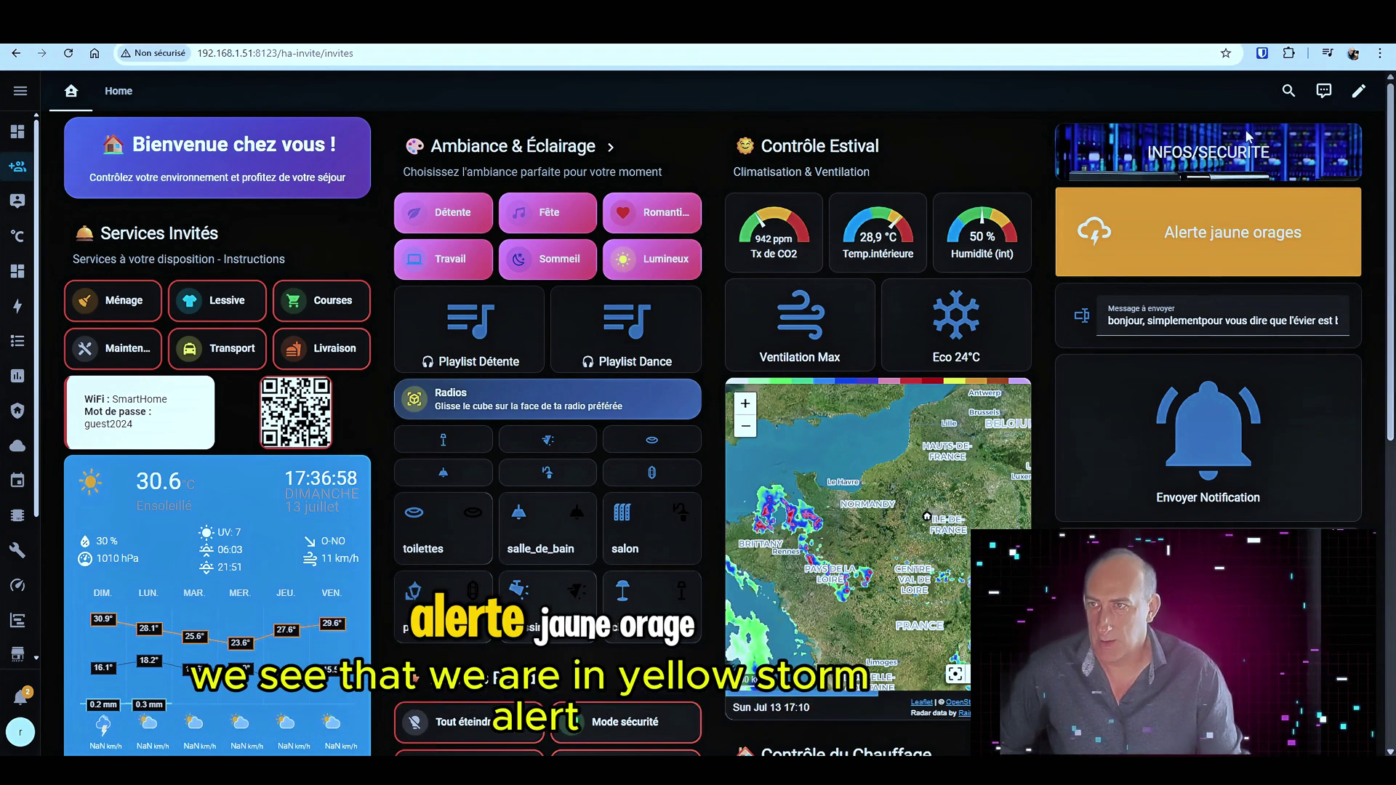
pyautogui.scroll(-1, 1044, 362)
pyautogui.scroll(1, 946, 436)
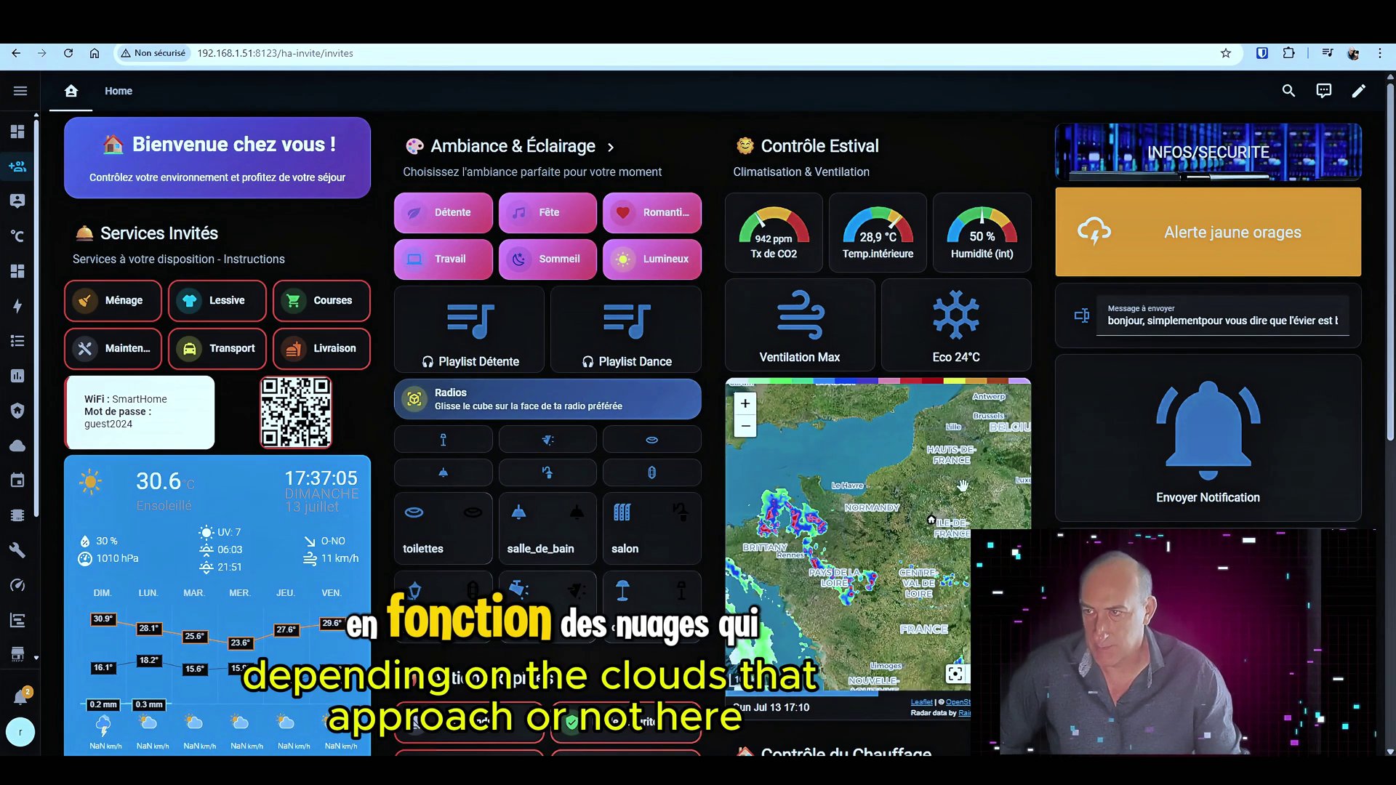
# View the history and logbook of the yellow storm alert, and close its details.
pyautogui.click(1207, 232)
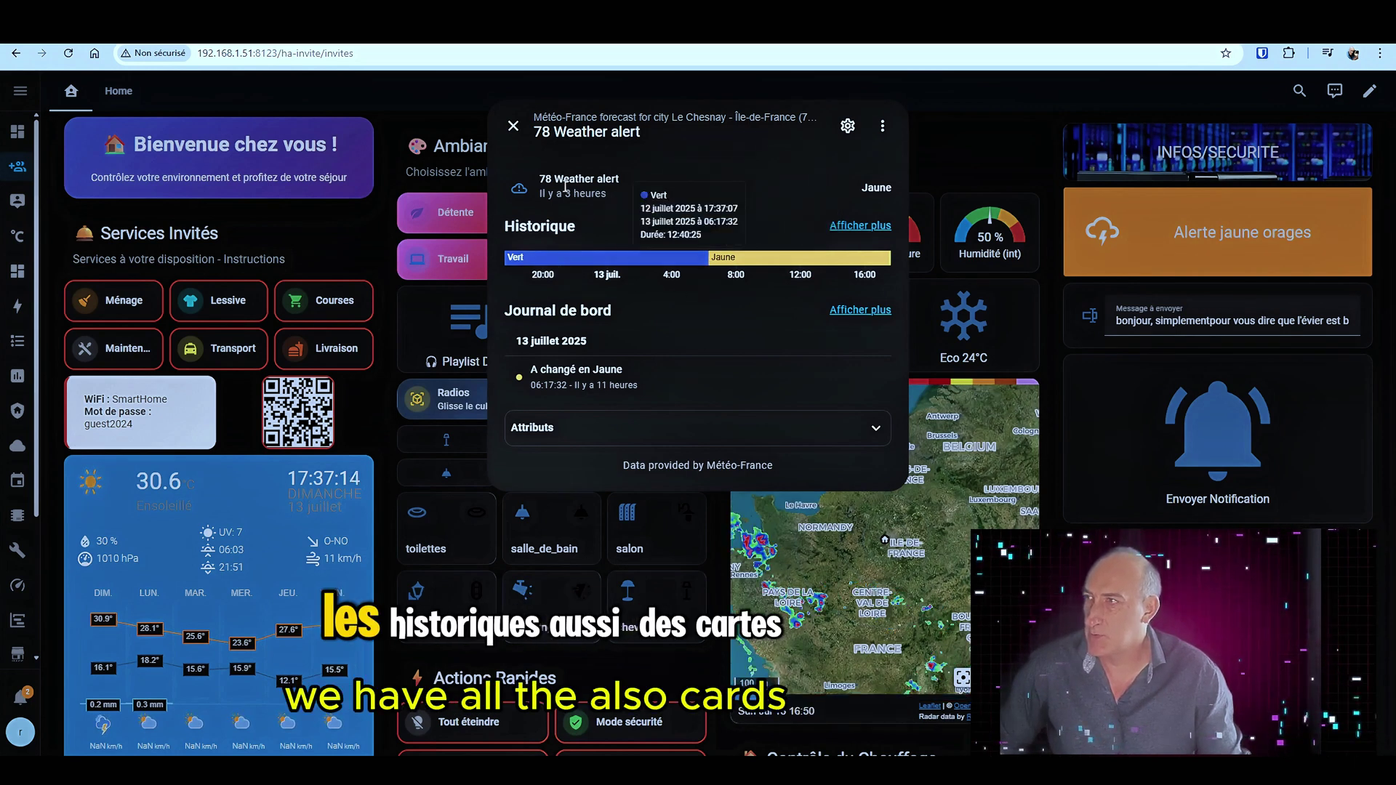
pyautogui.click(514, 127)
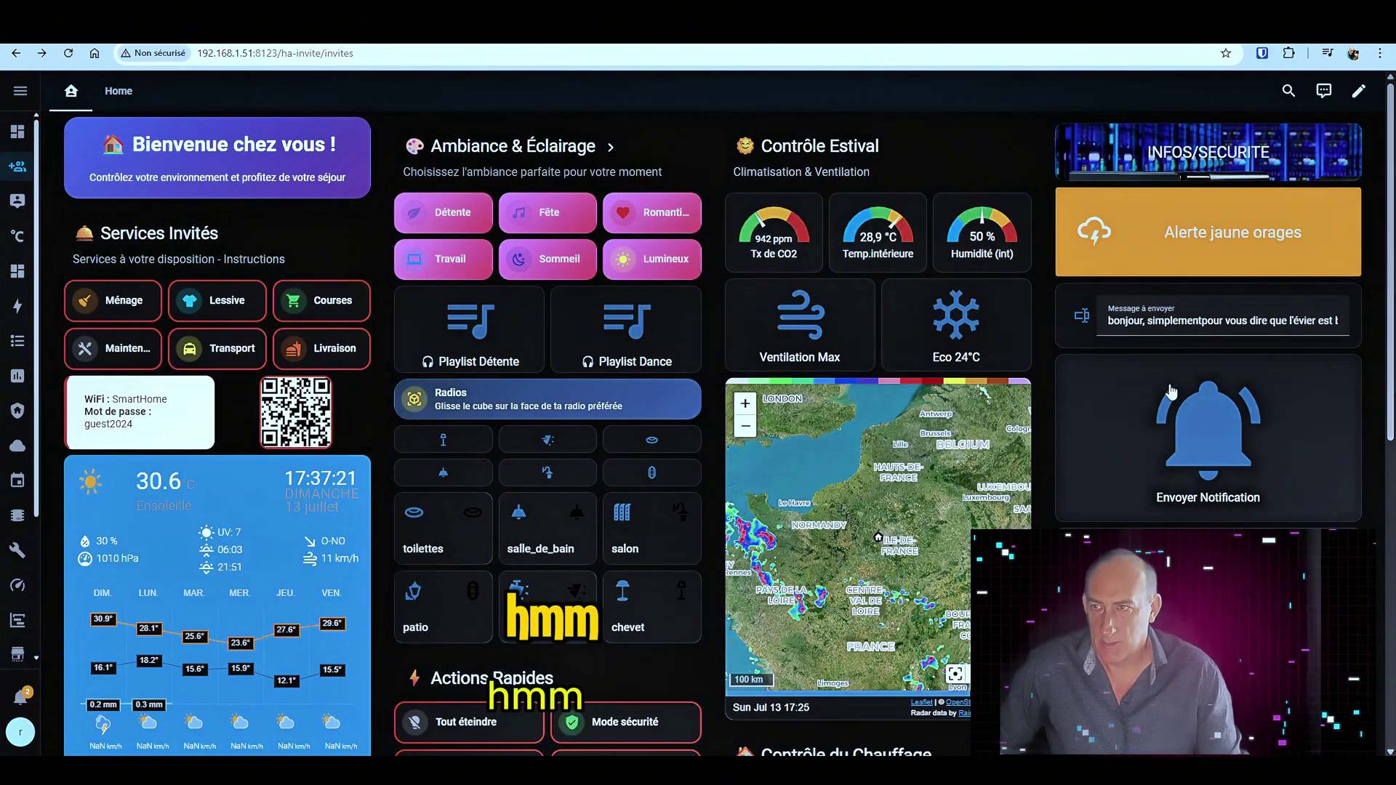
# Correct the message to send so that it begins with "bonjour, simplement pour vous dire que l'évier est".
pyautogui.scroll(-2, 1035, 430)
pyautogui.scroll(2, 1035, 430)
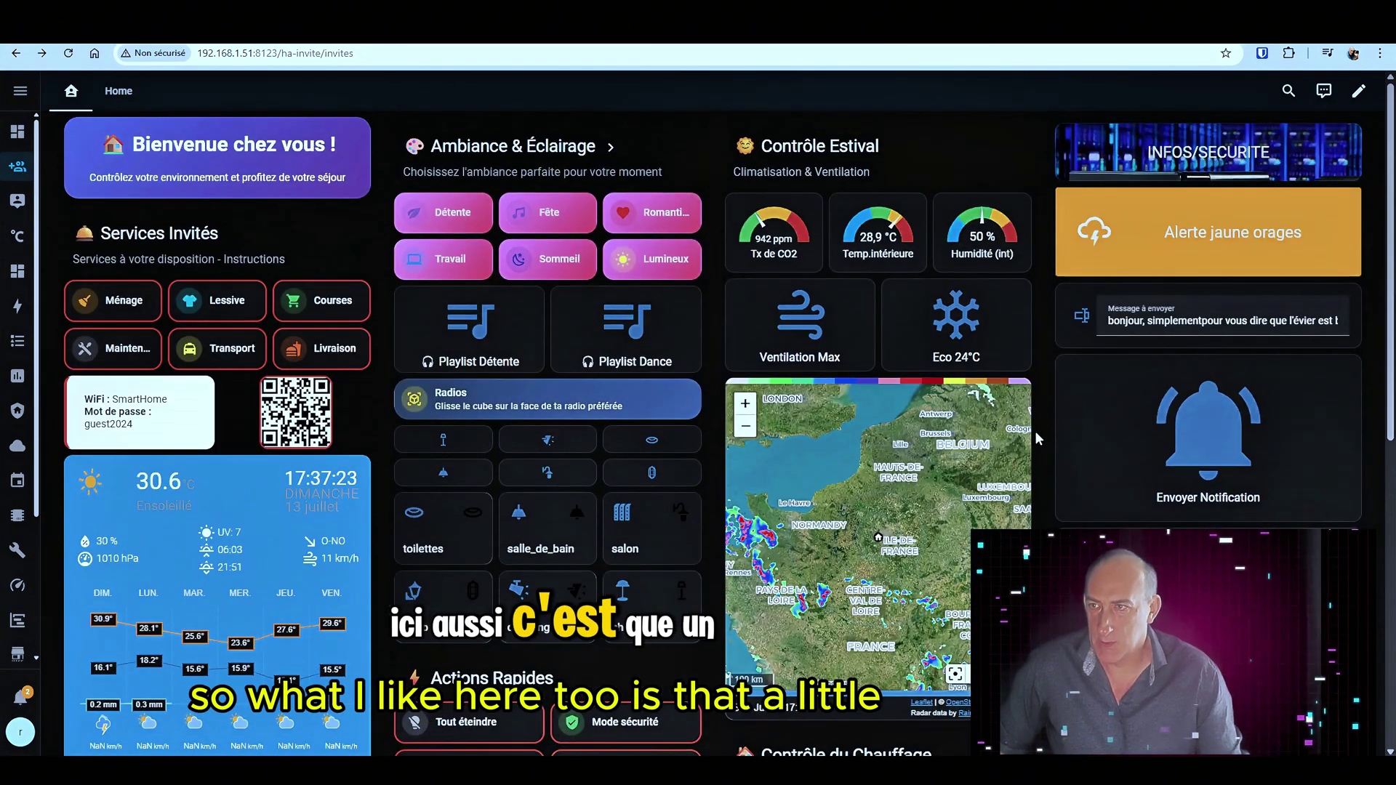
pyautogui.click(1195, 321)
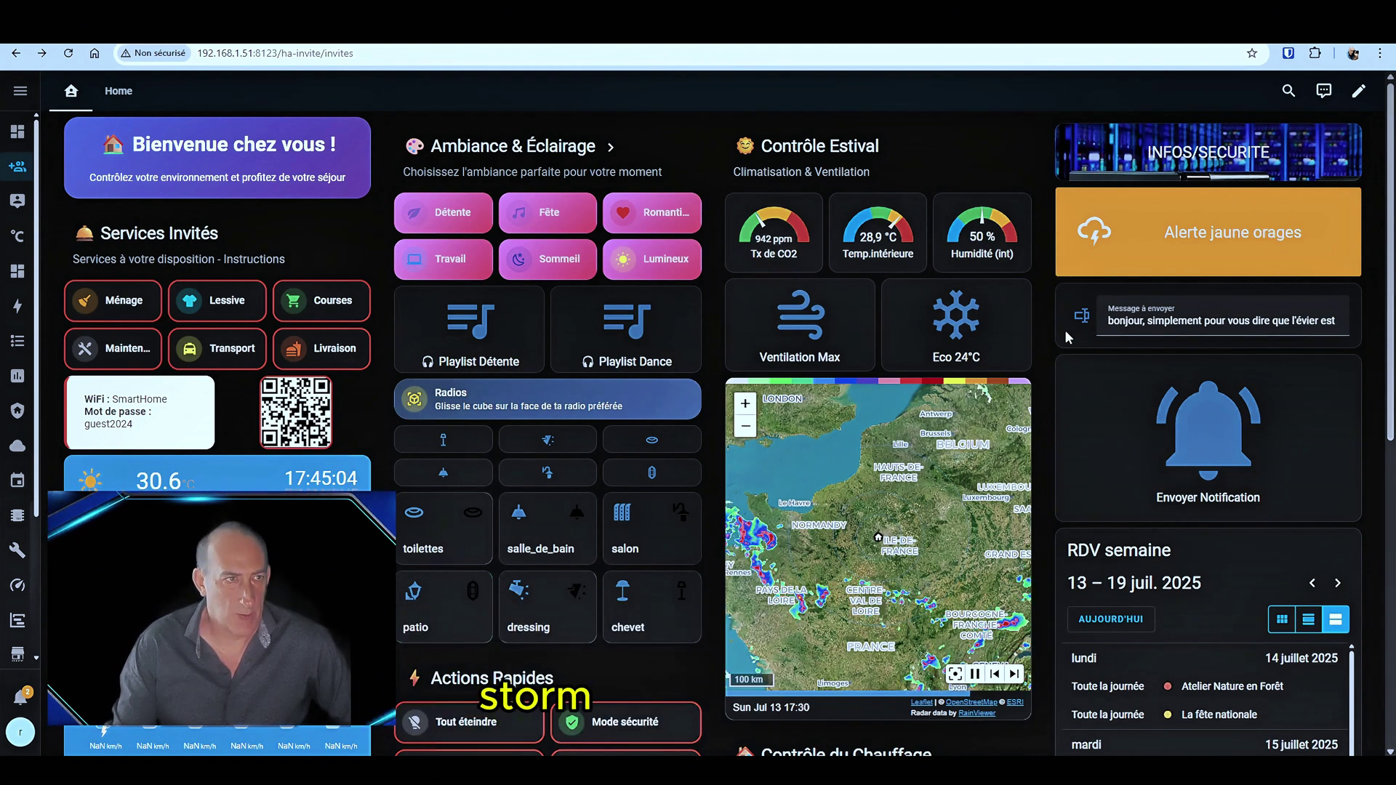
# Switch the guest dashboard to editing mode.
pyautogui.scroll(-2, 1036, 360)
pyautogui.scroll(2, 1035, 362)
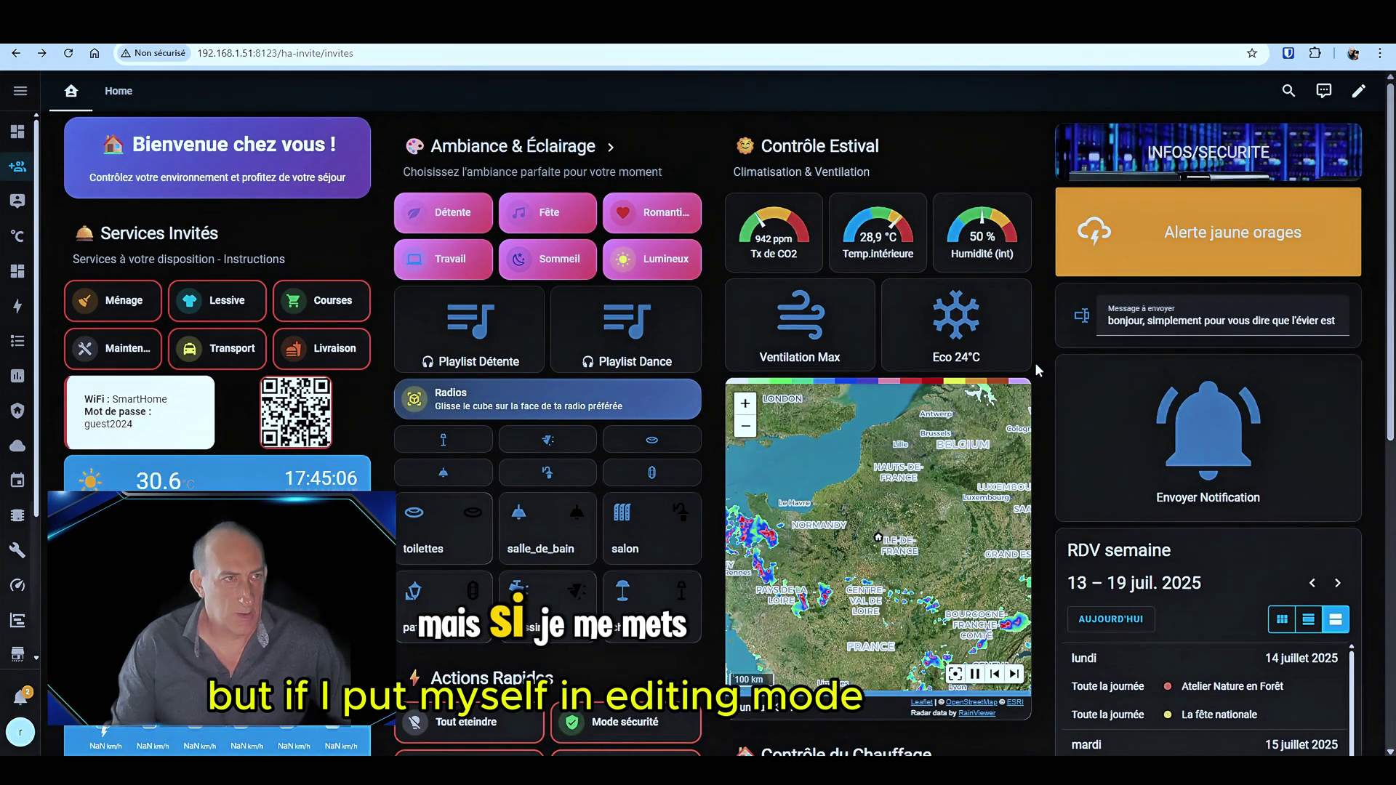
pyautogui.click(1359, 91)
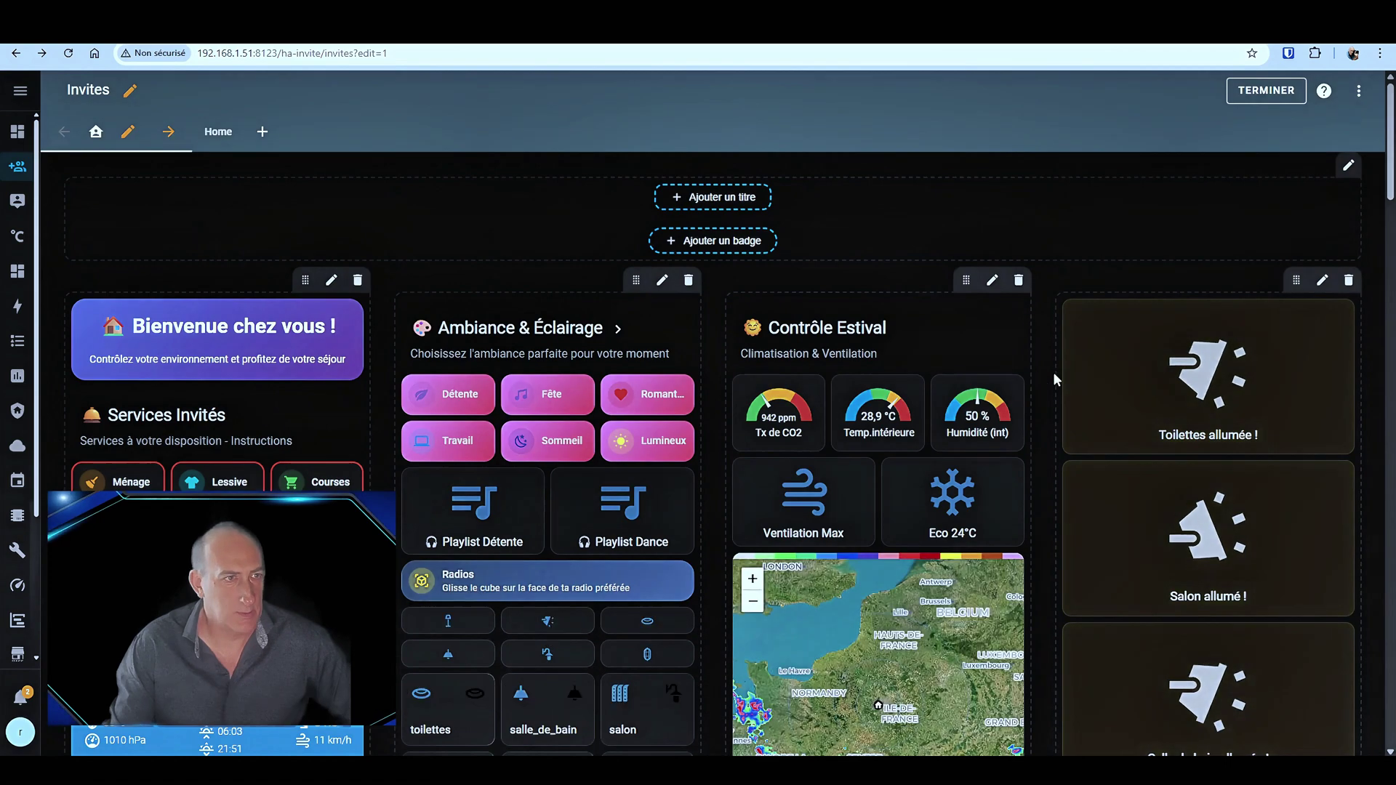
# Review the conditional cards for lit rooms, storm alert, washing machine, iron and open fridge.
pyautogui.scroll(-4, 1038, 386)
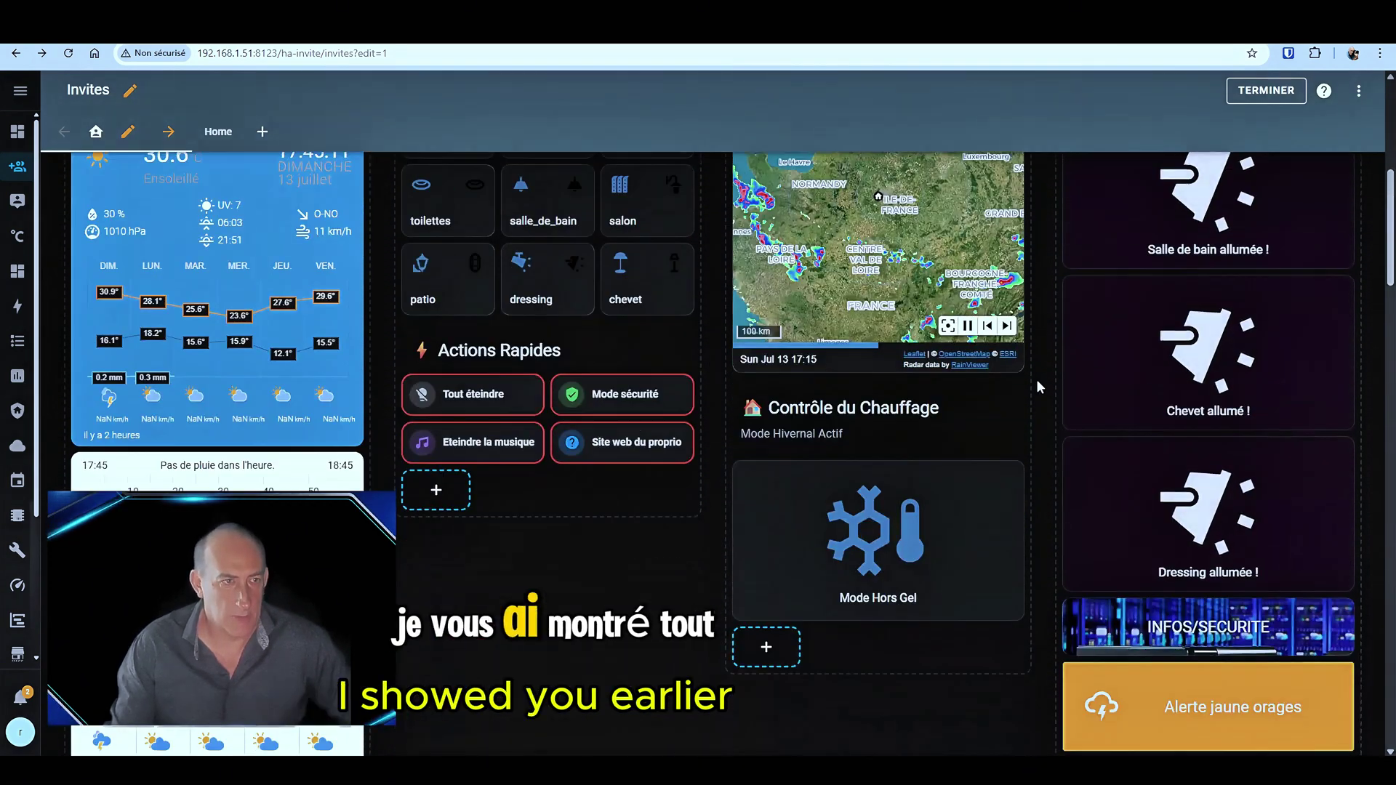
pyautogui.scroll(-8, 1038, 387)
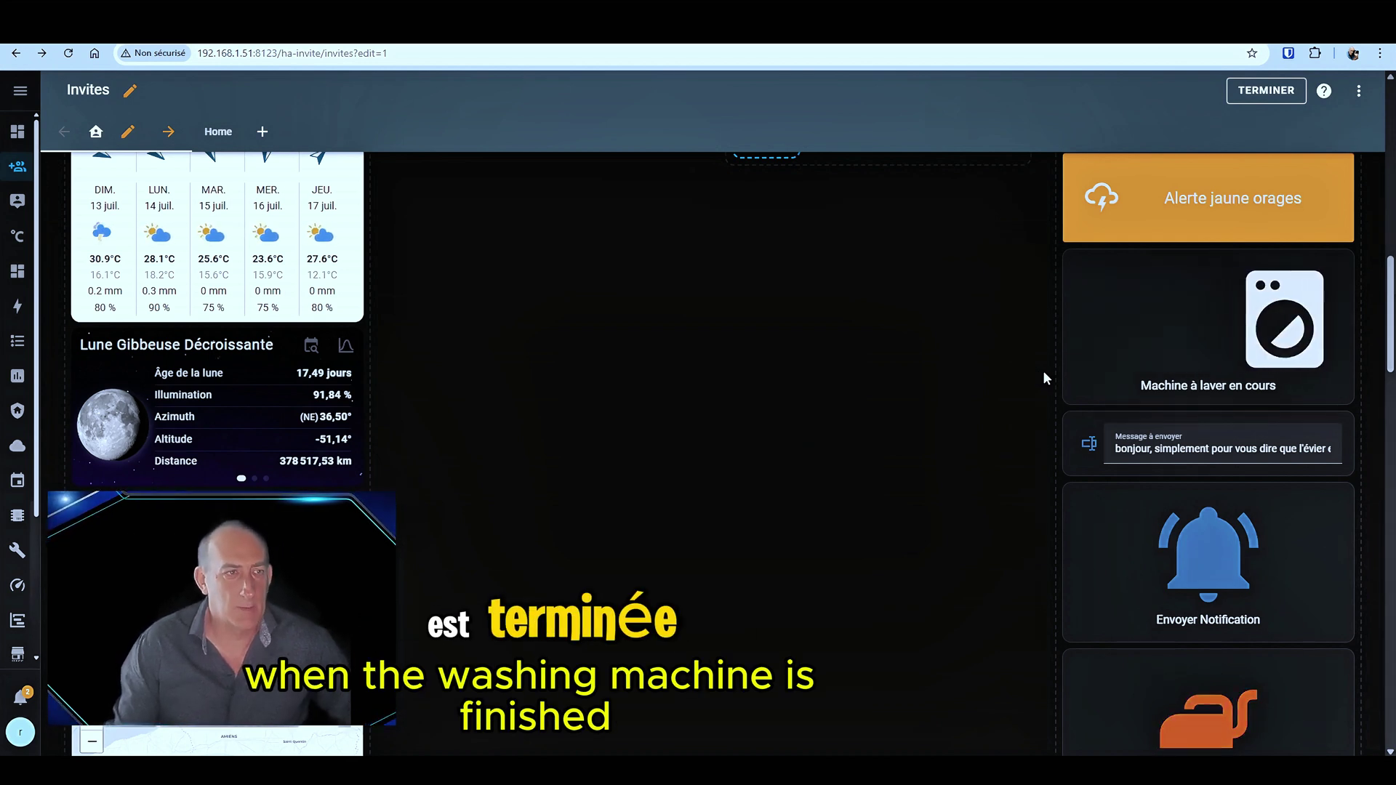
pyautogui.scroll(-5, 1043, 369)
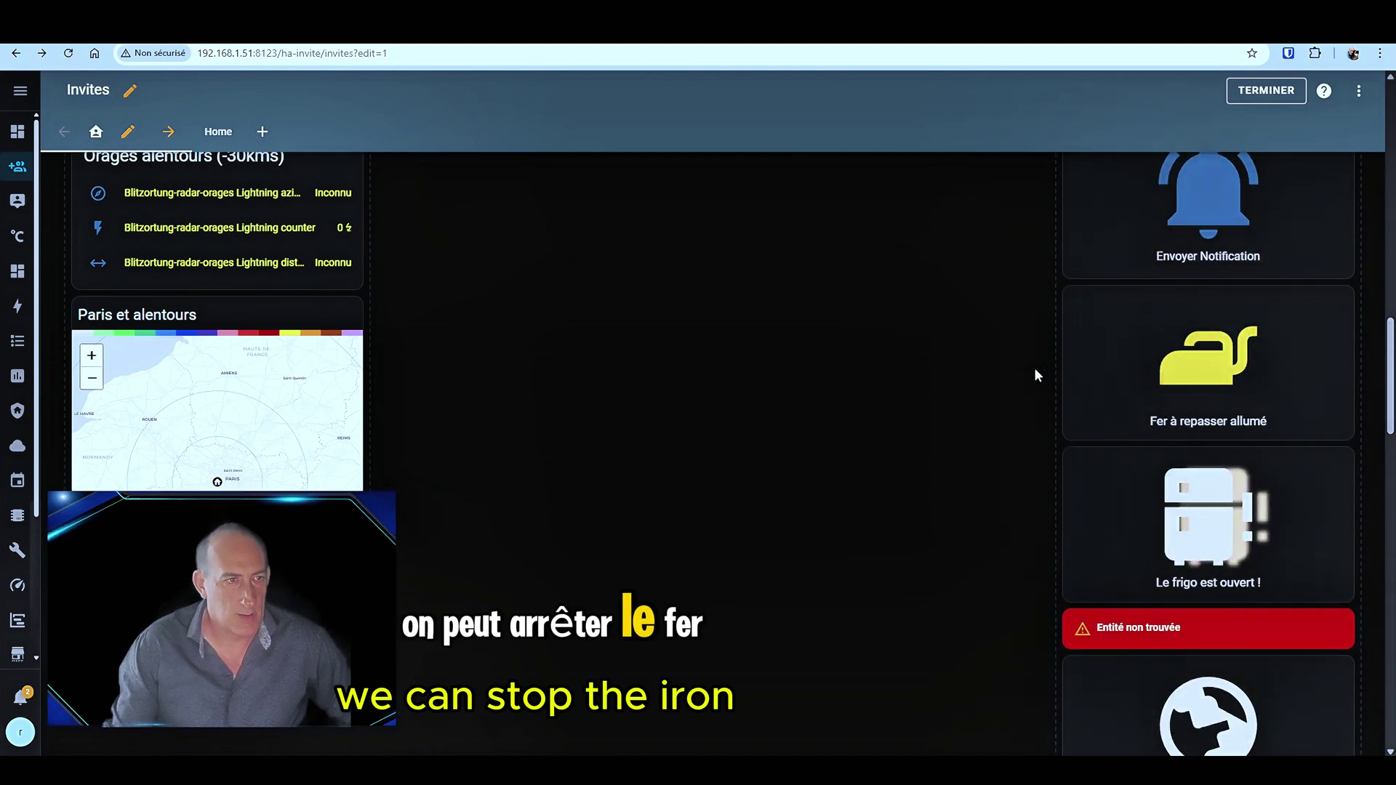
pyautogui.scroll(-2, 1039, 373)
pyautogui.scroll(1, 1038, 371)
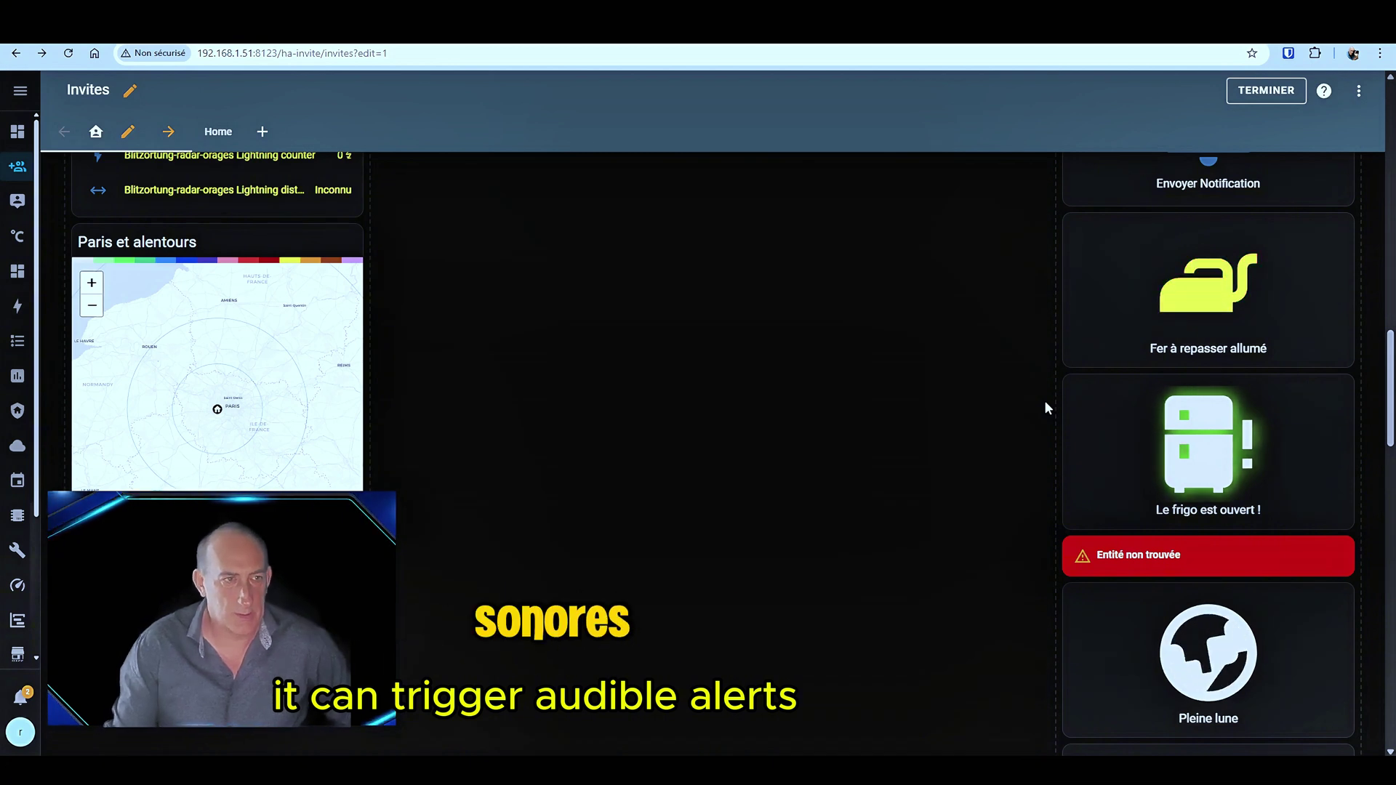
# Examine the conditional cards for the full moon, the bedroom window, the CO2 level and nearby storms.
pyautogui.scroll(-1, 1047, 403)
pyautogui.scroll(-3, 1049, 407)
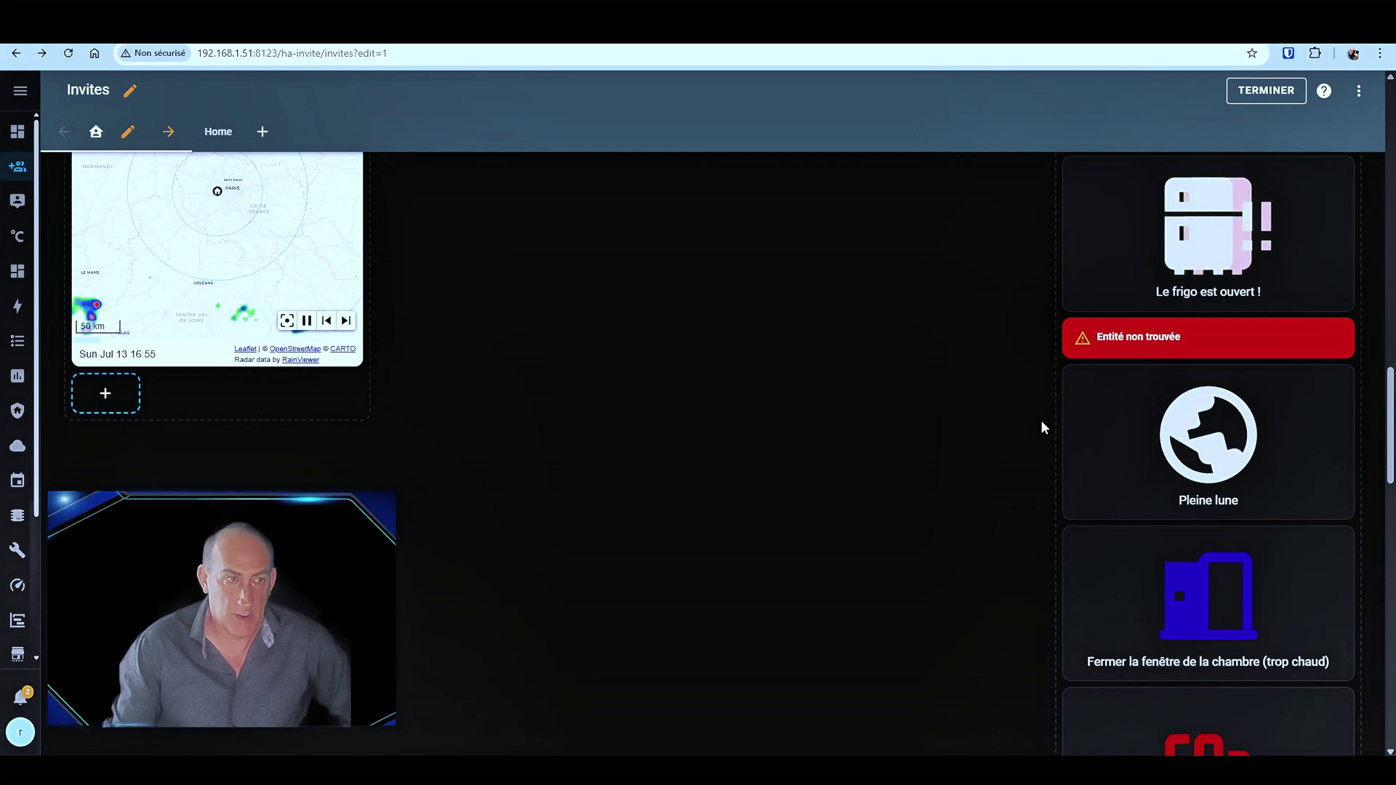
pyautogui.scroll(-2, 1042, 425)
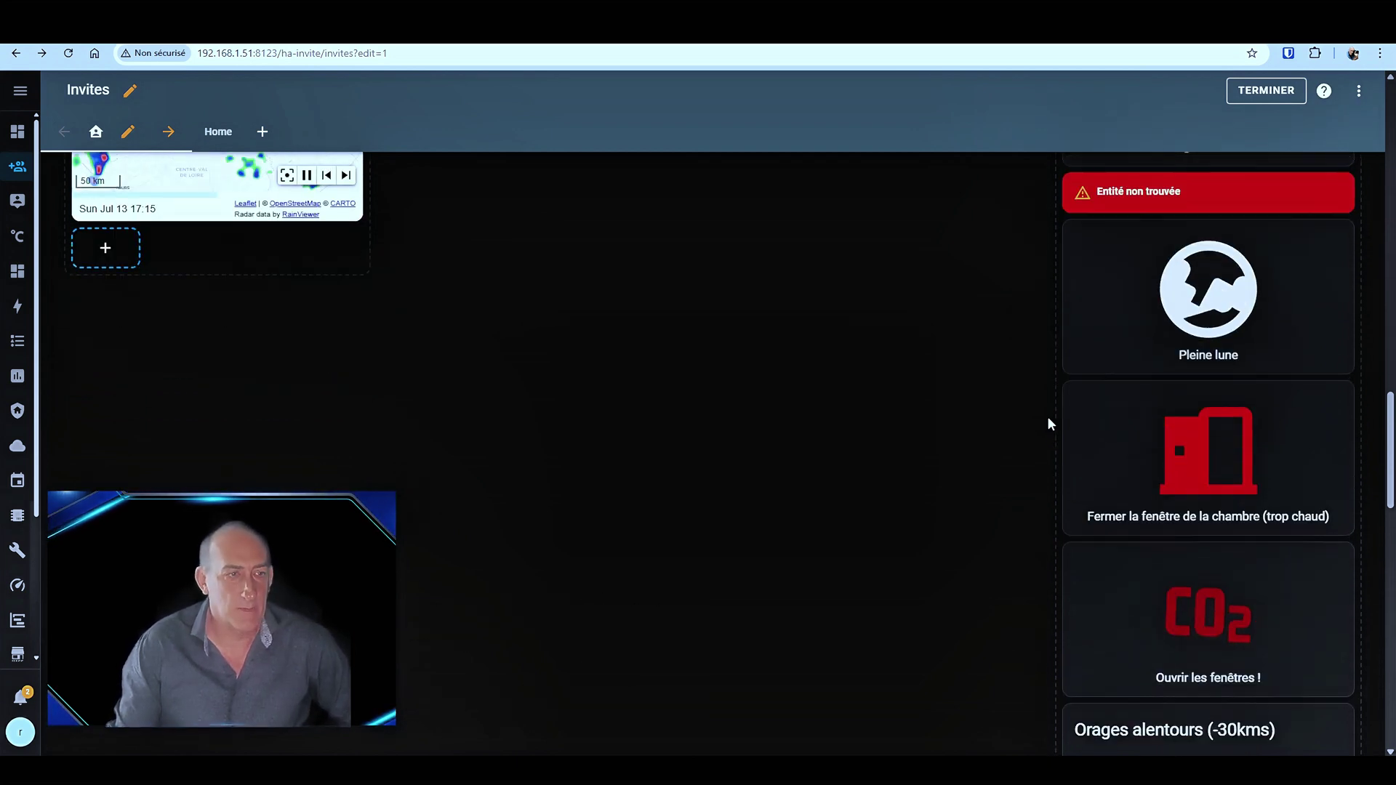
pyautogui.scroll(-1, 1043, 420)
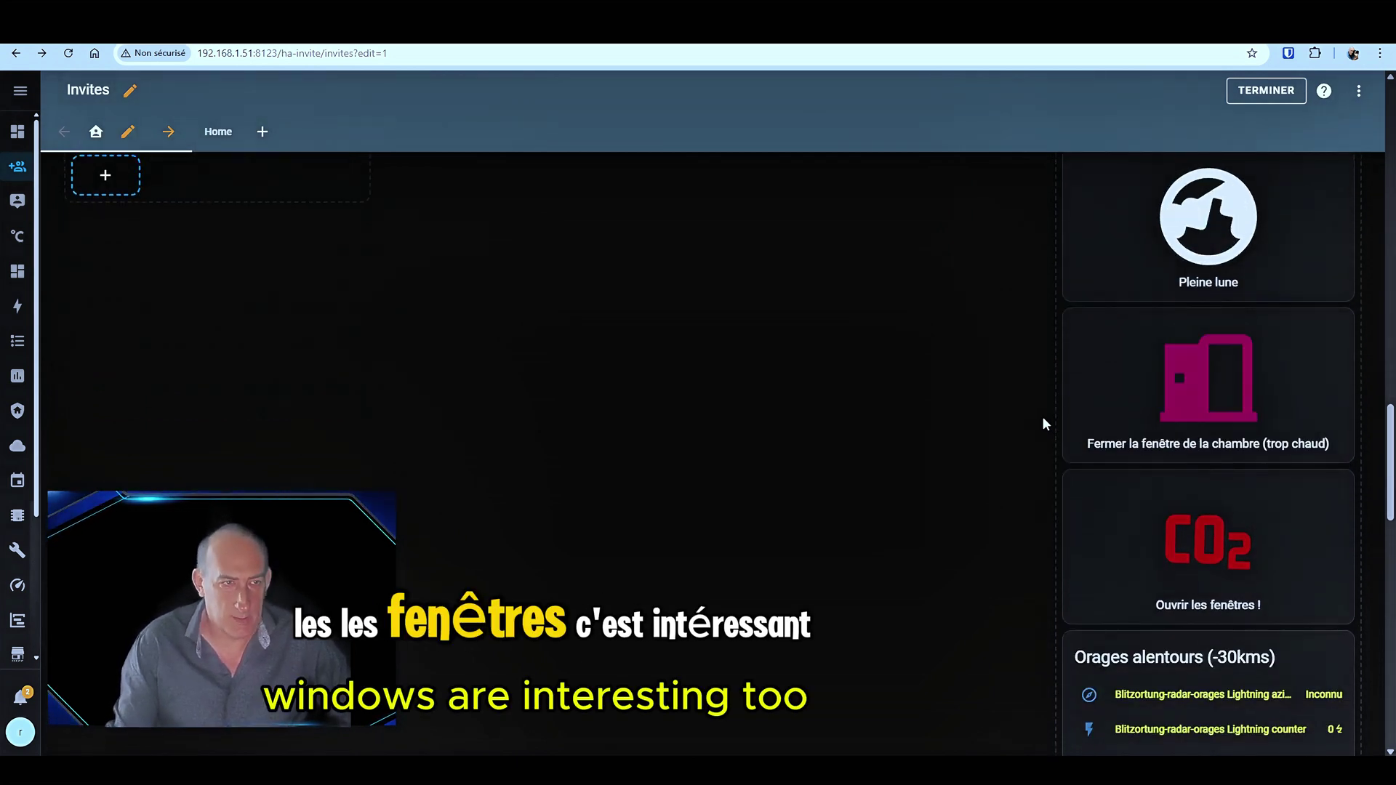
pyautogui.scroll(1, 1045, 424)
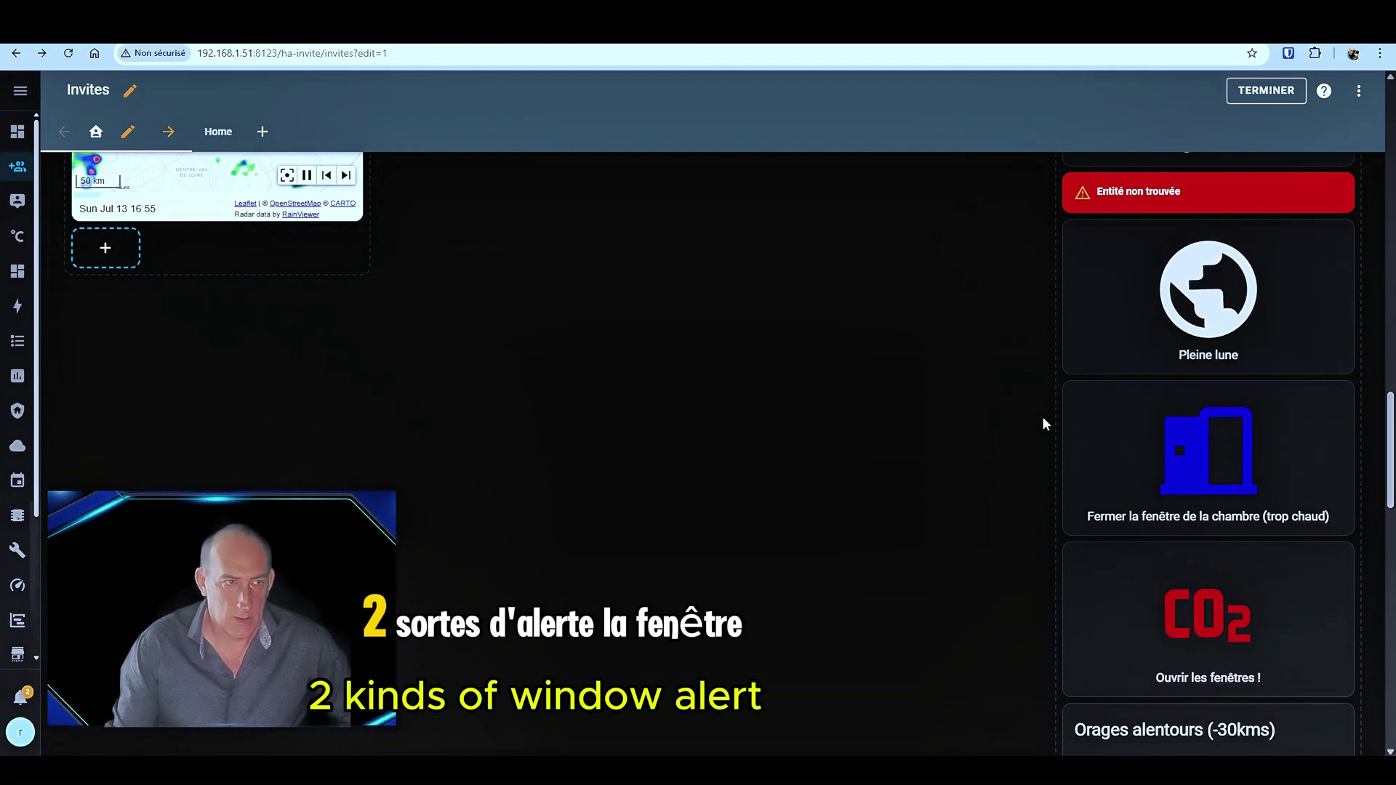
pyautogui.scroll(-1, 1033, 429)
pyautogui.scroll(1, 1037, 429)
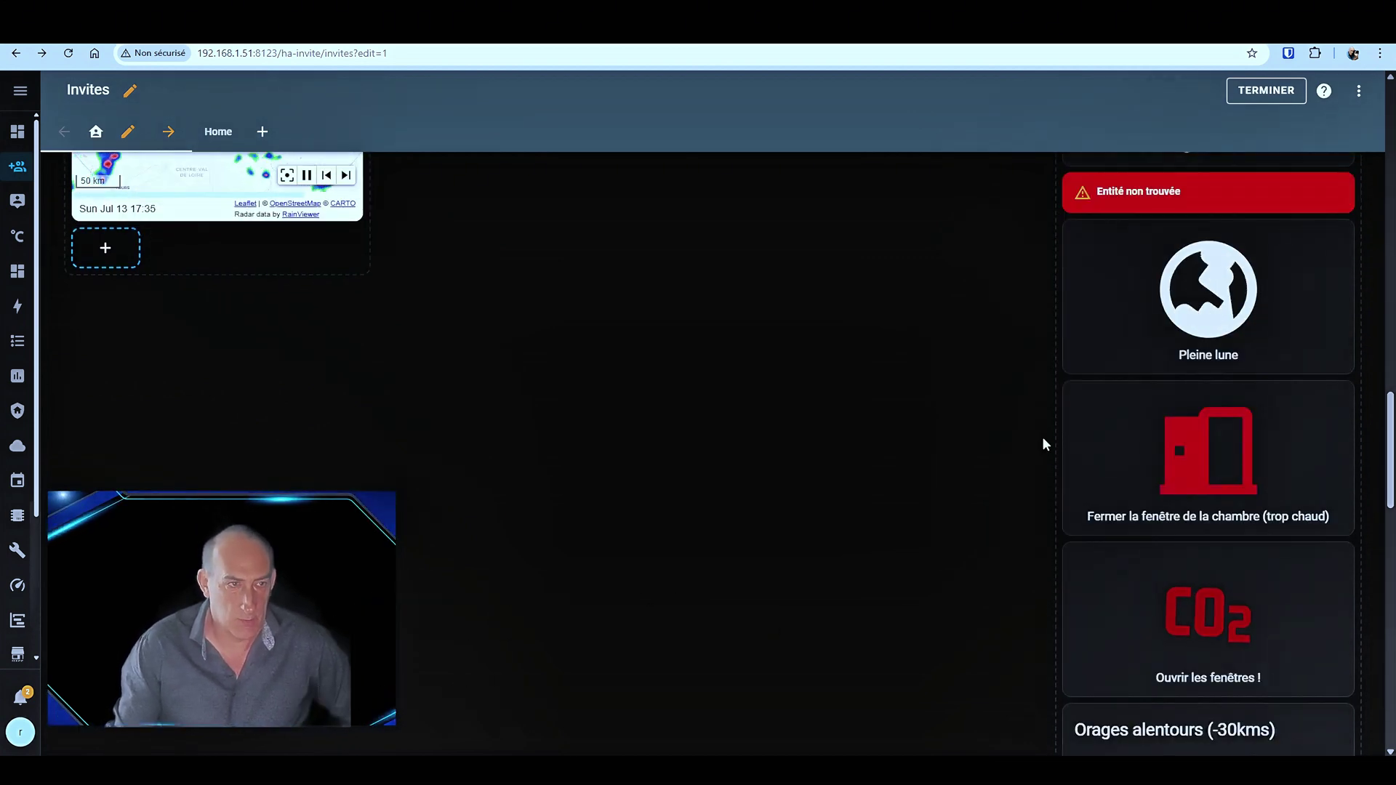
pyautogui.scroll(-1, 1046, 431)
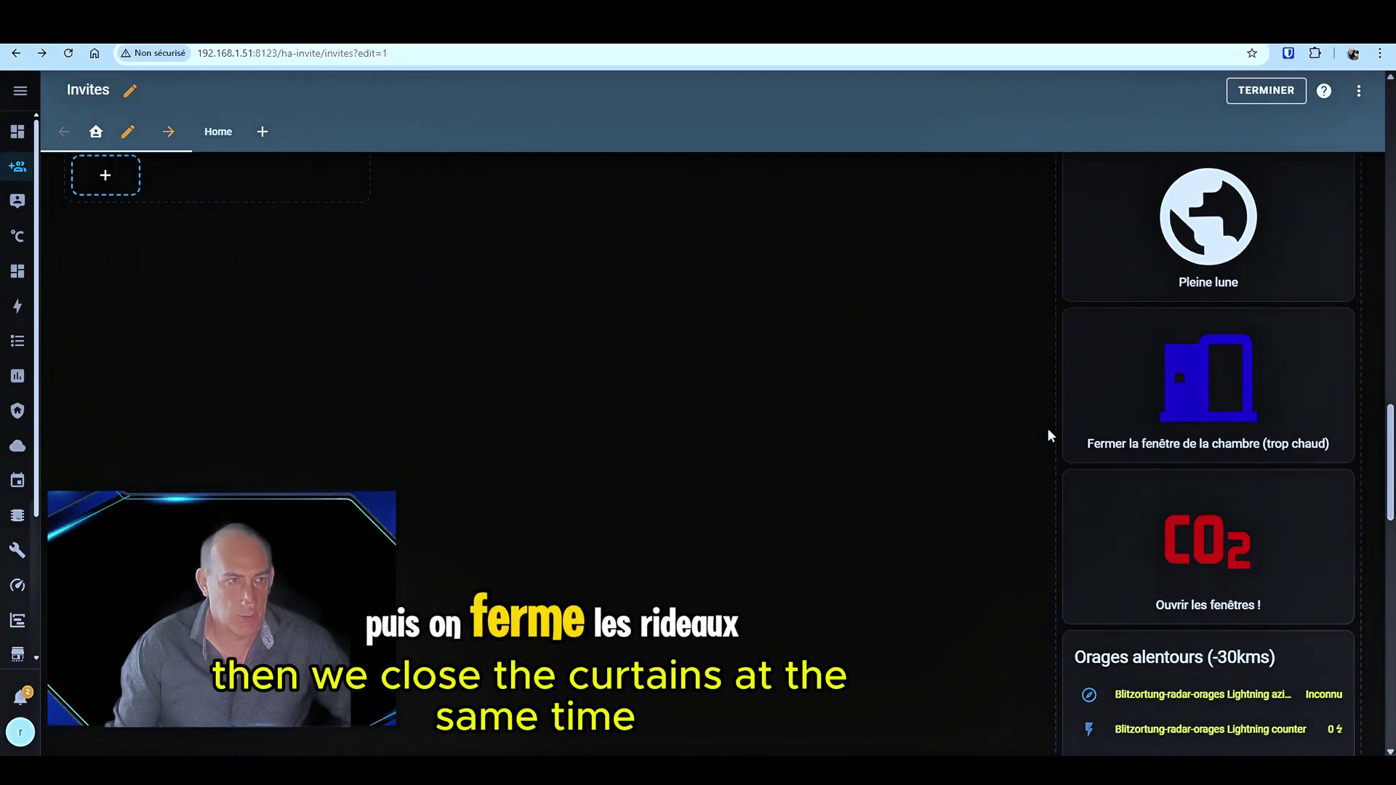
pyautogui.scroll(-1, 1052, 422)
pyautogui.scroll(1, 1052, 422)
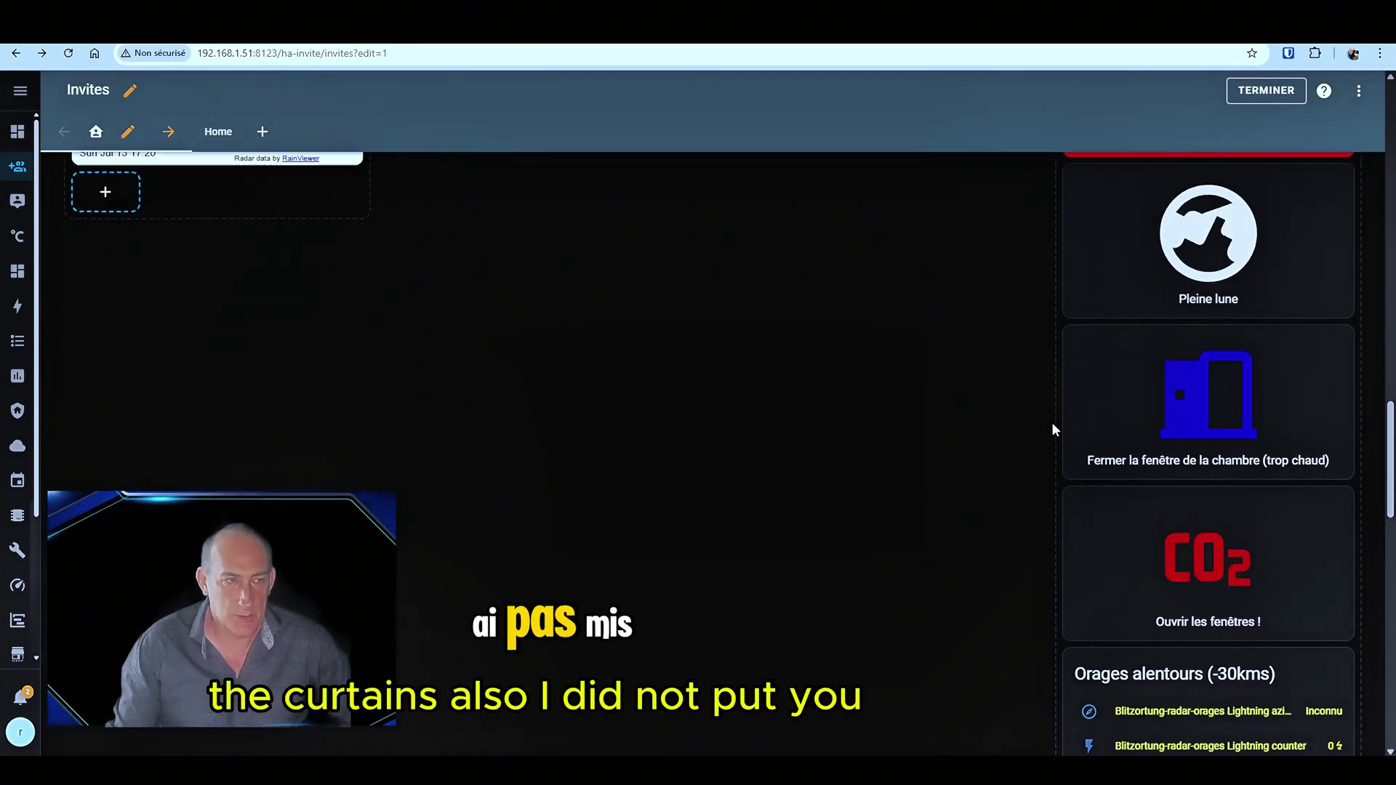
pyautogui.scroll(1, 1052, 422)
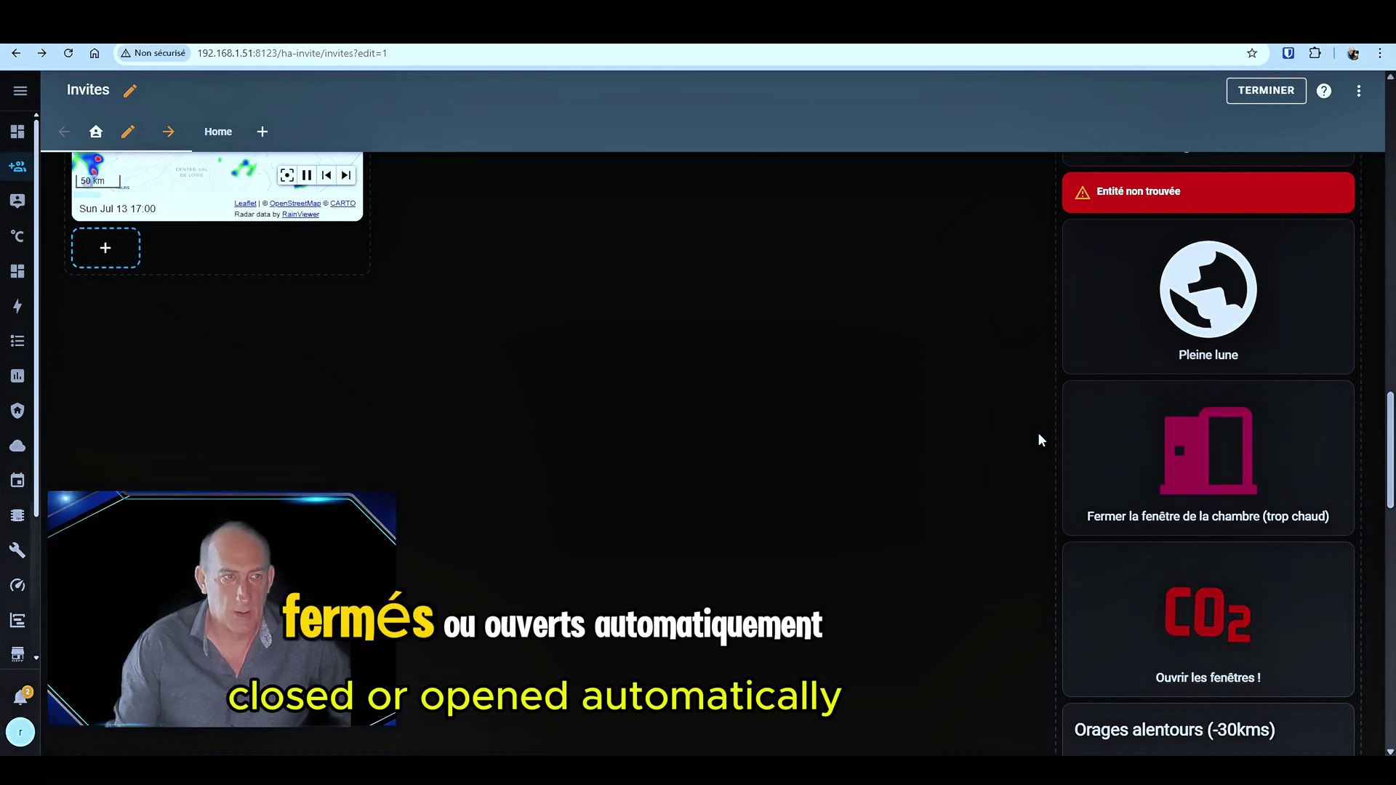
pyautogui.scroll(-3, 1038, 439)
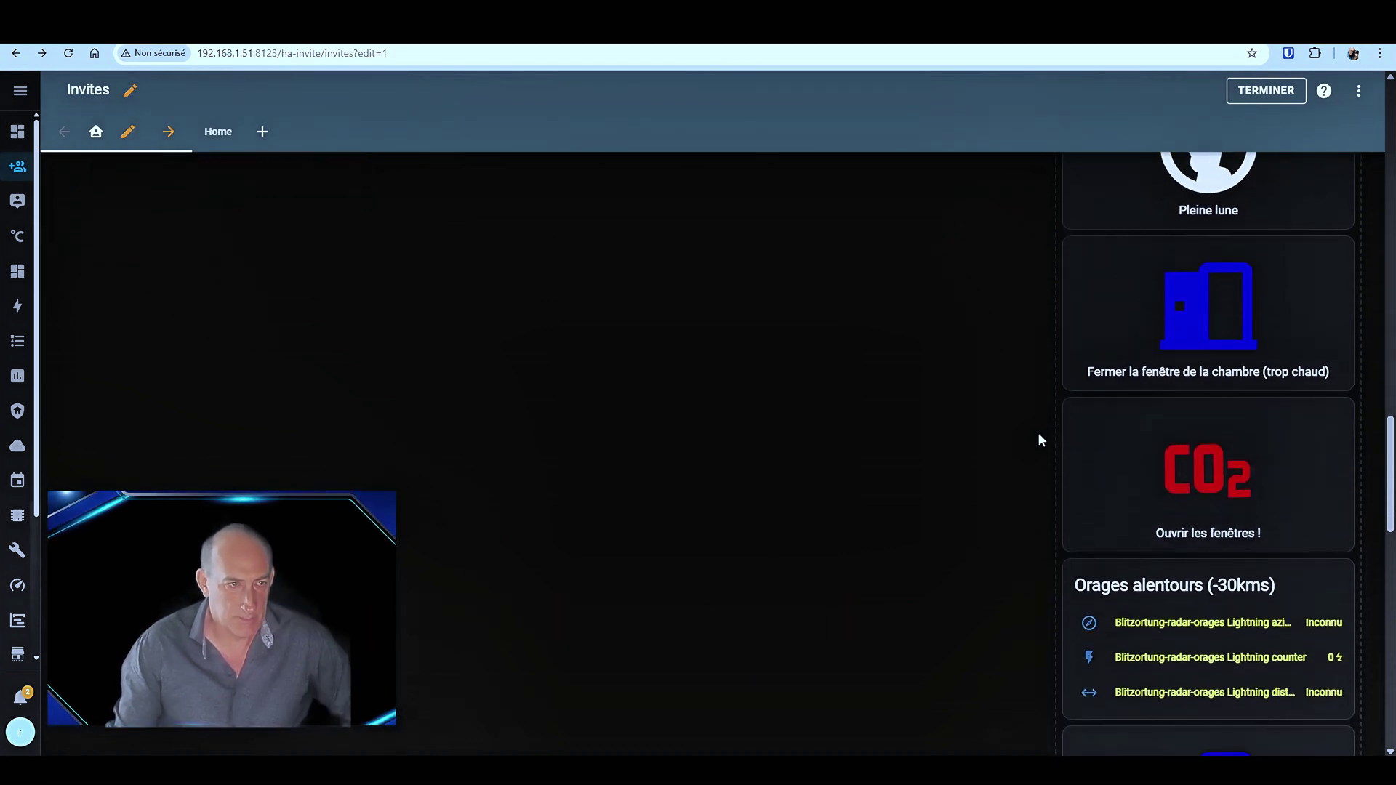
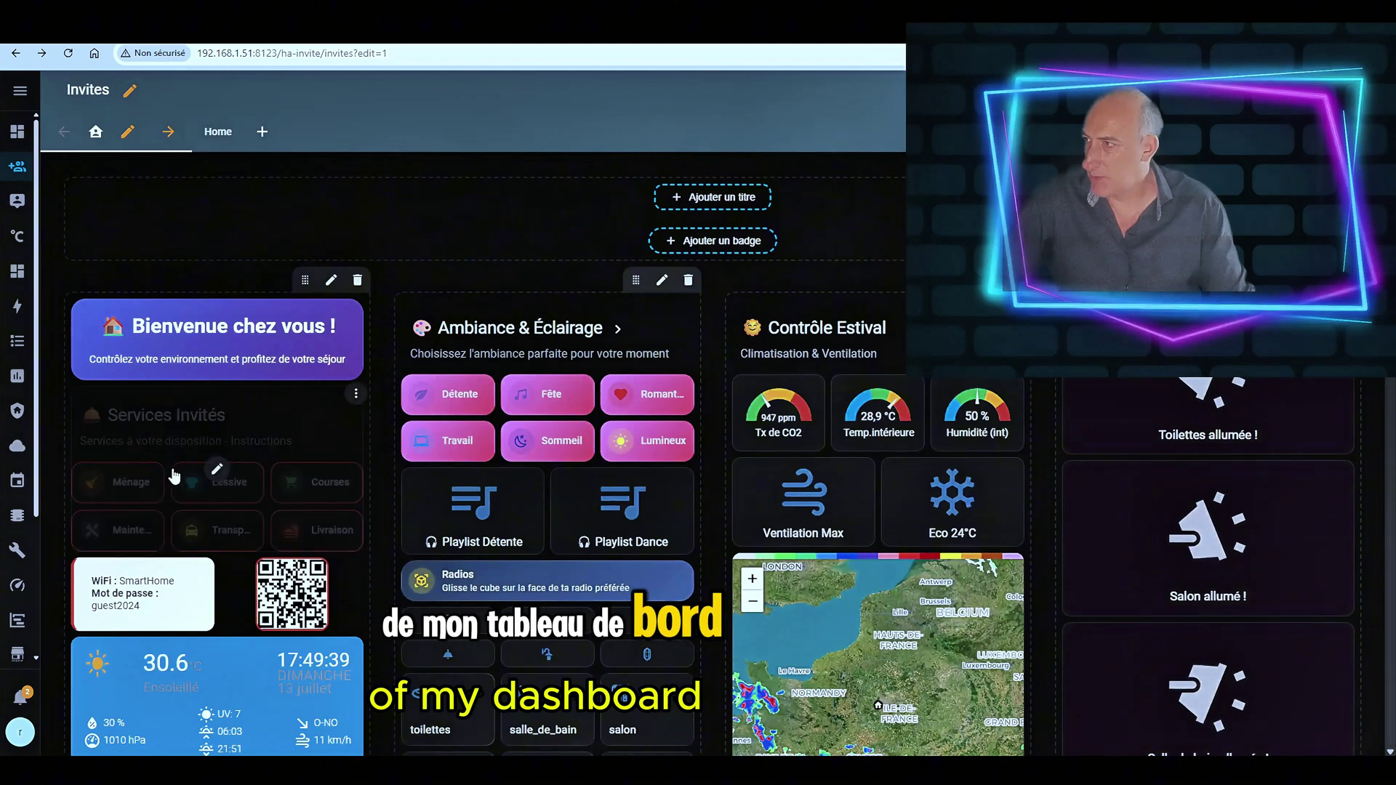
# Open the configuration of the Services Invités card and highlight the custom:mushroom-title-card type in its code.
pyautogui.click(218, 472)
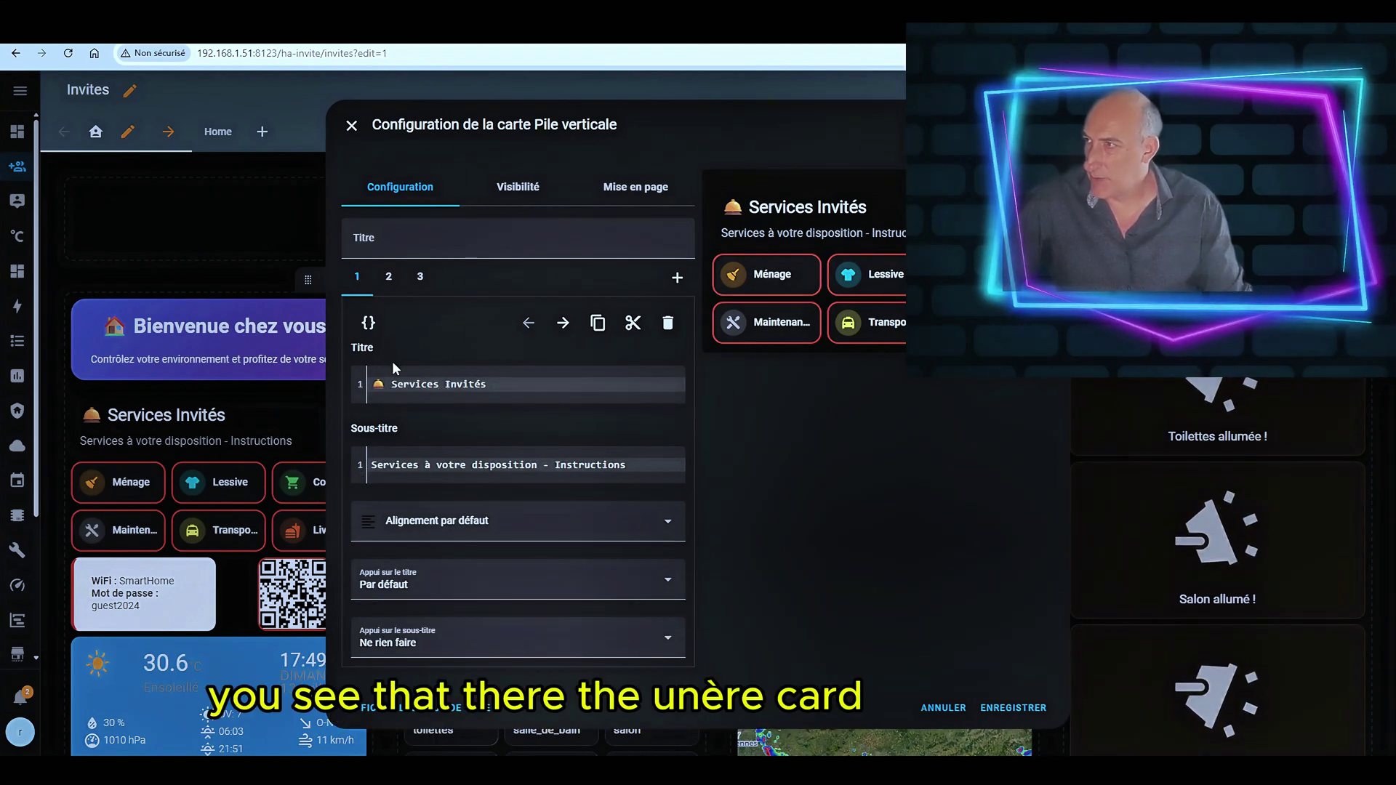
pyautogui.click(422, 707)
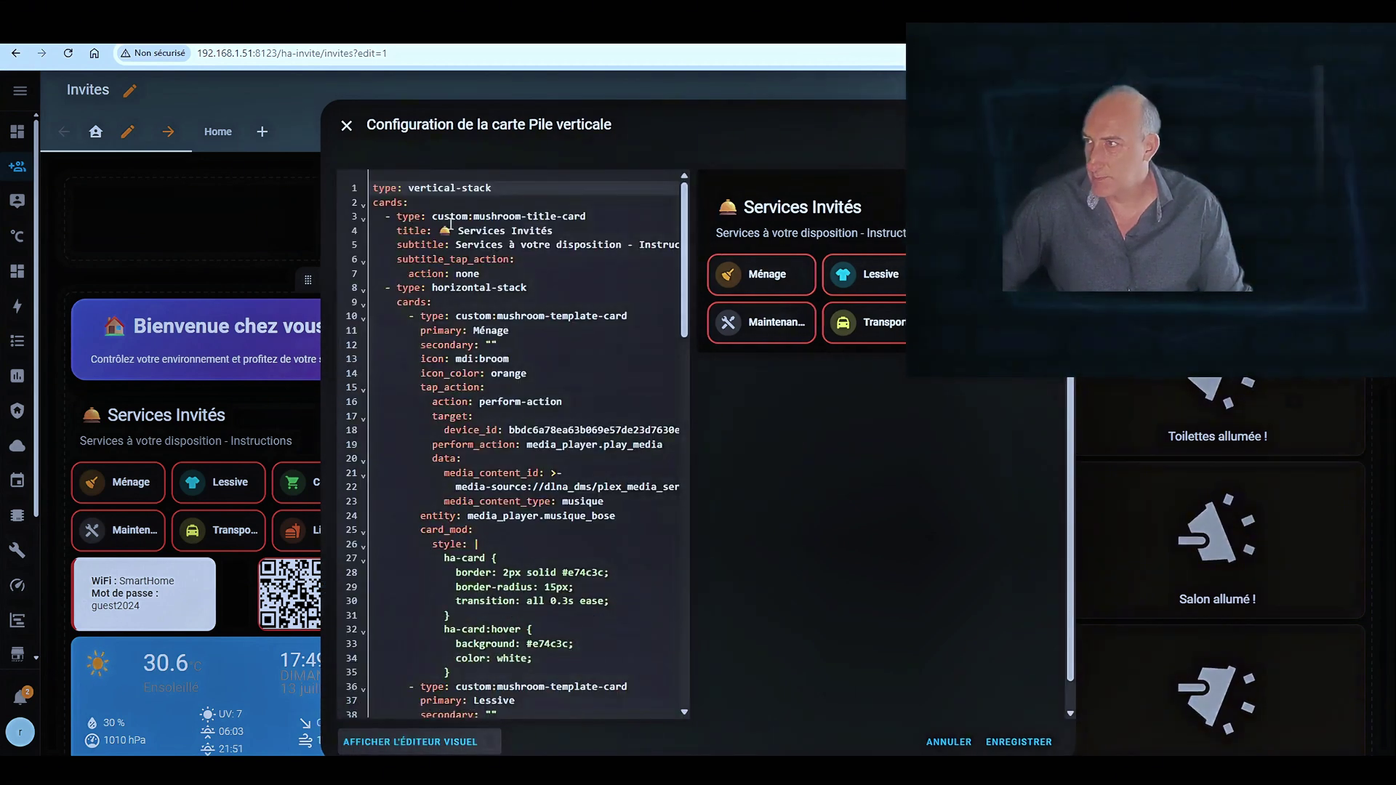
pyautogui.moveTo(474, 217); pyautogui.dragTo(586, 216)
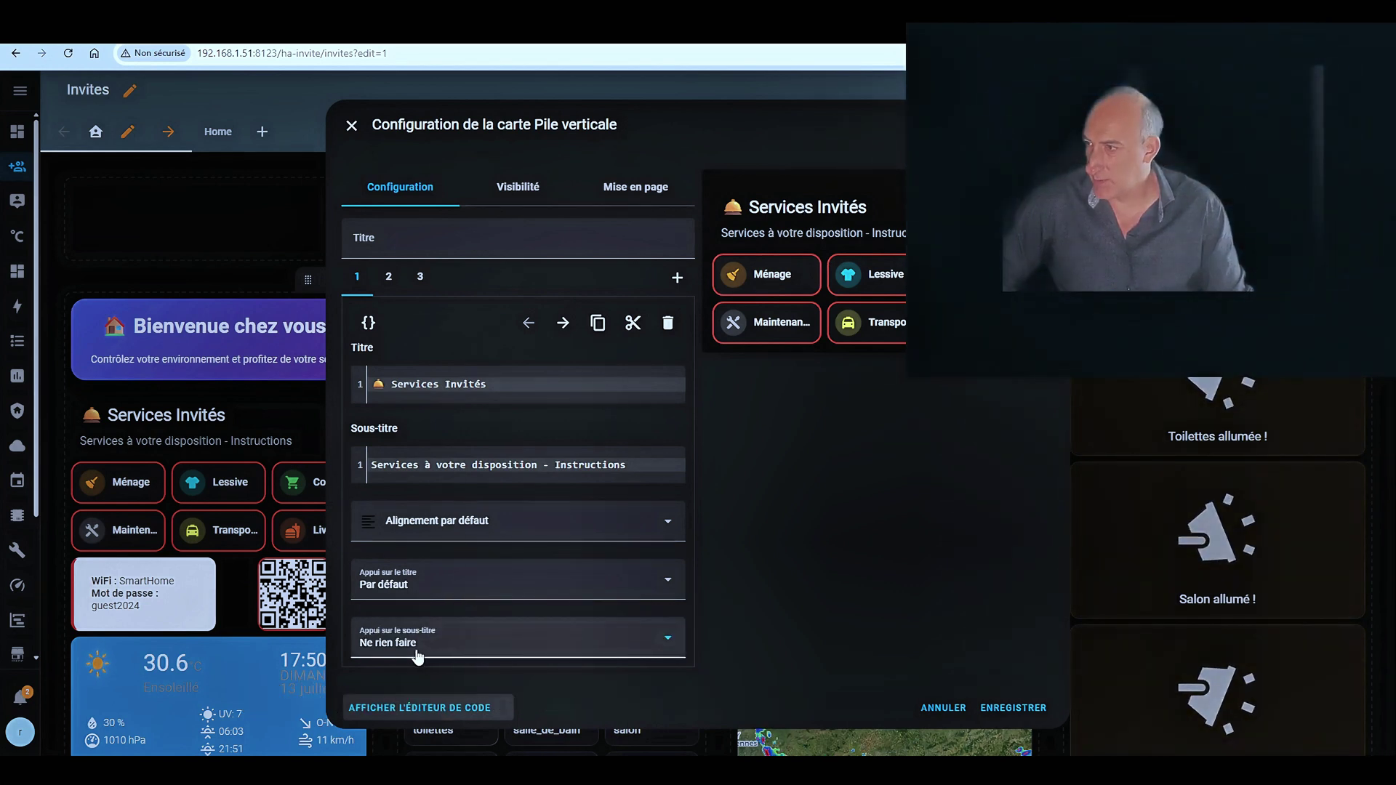
# Check the tap action options for the title card's subtitle, and view the second and third cards of the vertical stack.
pyautogui.click(419, 653)
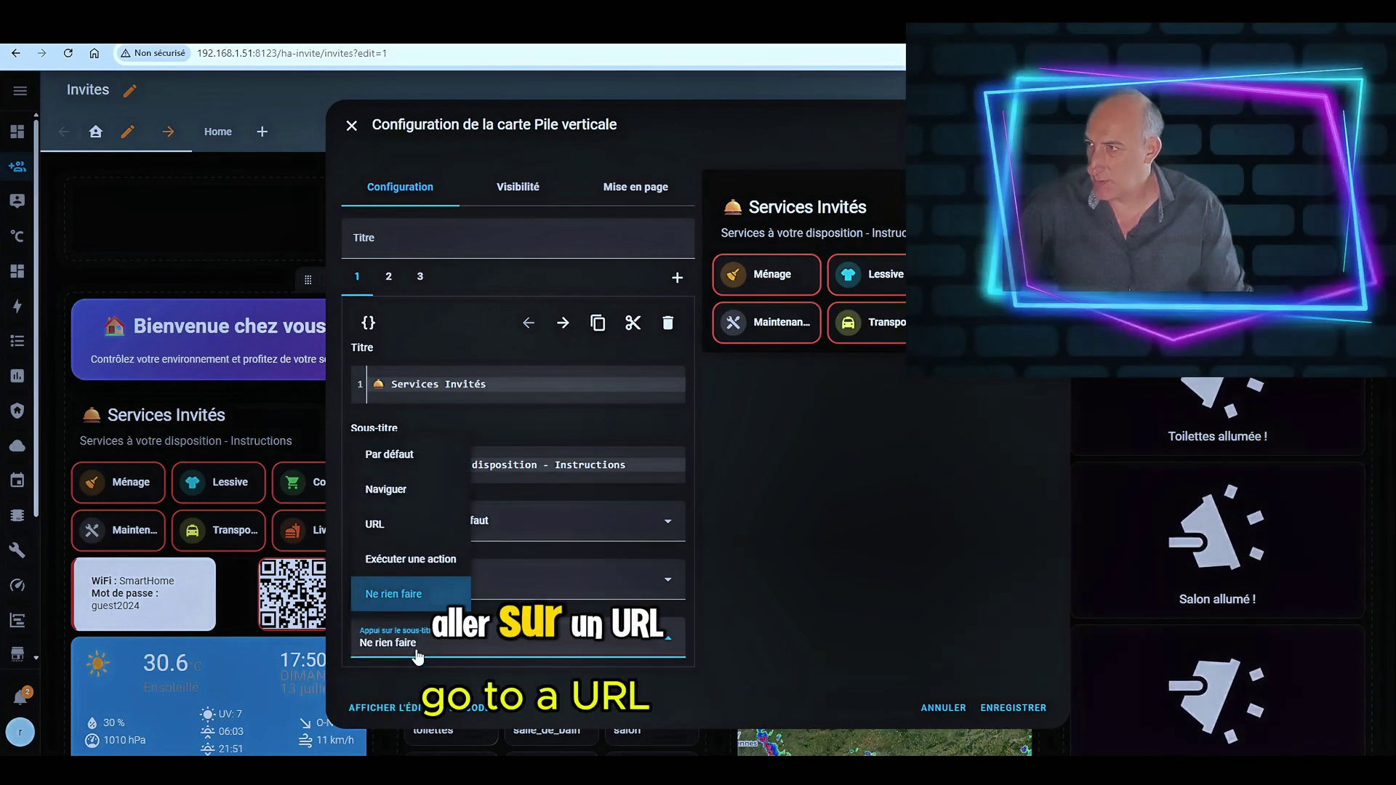
pyautogui.click(417, 654)
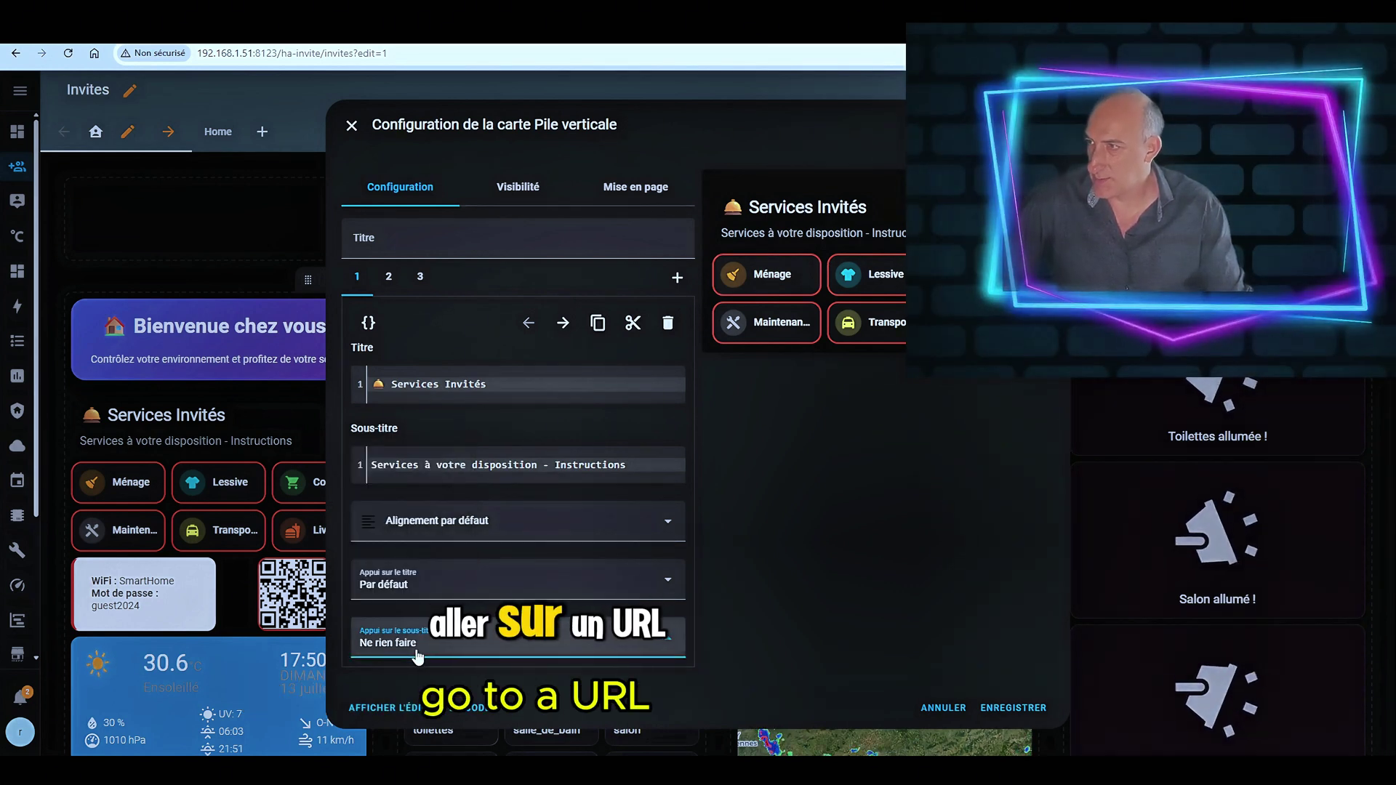
pyautogui.click(387, 285)
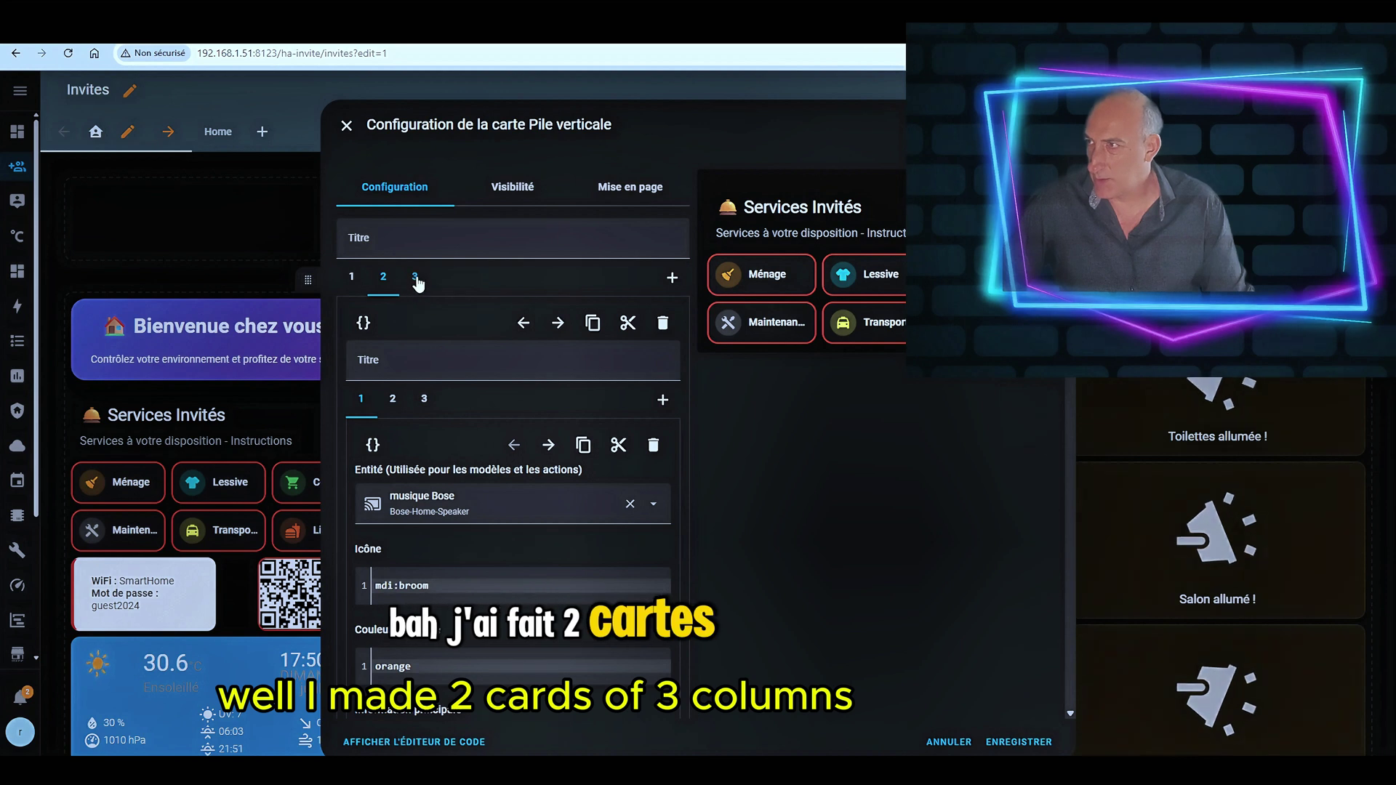
pyautogui.click(384, 284)
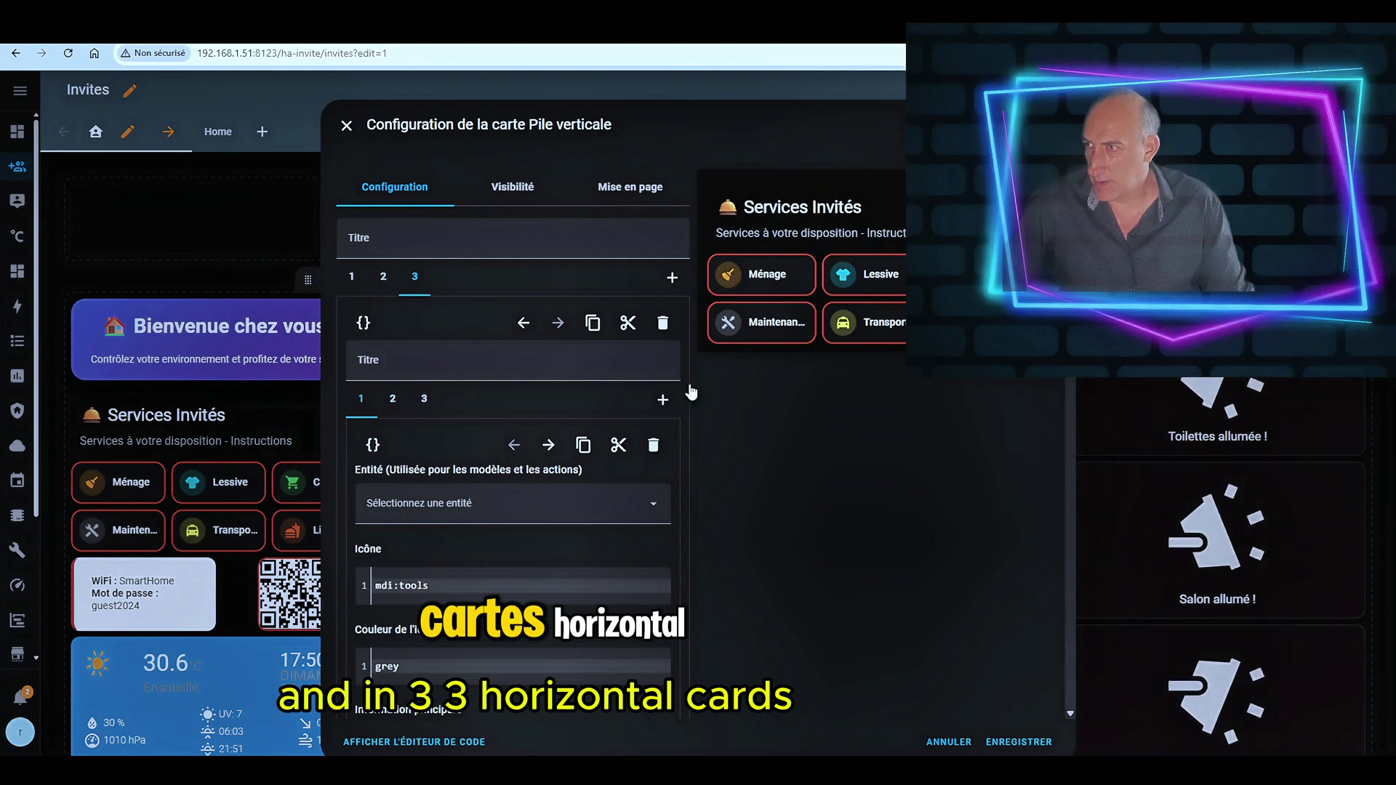
# Review the short-press action of the Ménage button in the stack's second card, including its media playback target and content settings.
pyautogui.click(384, 276)
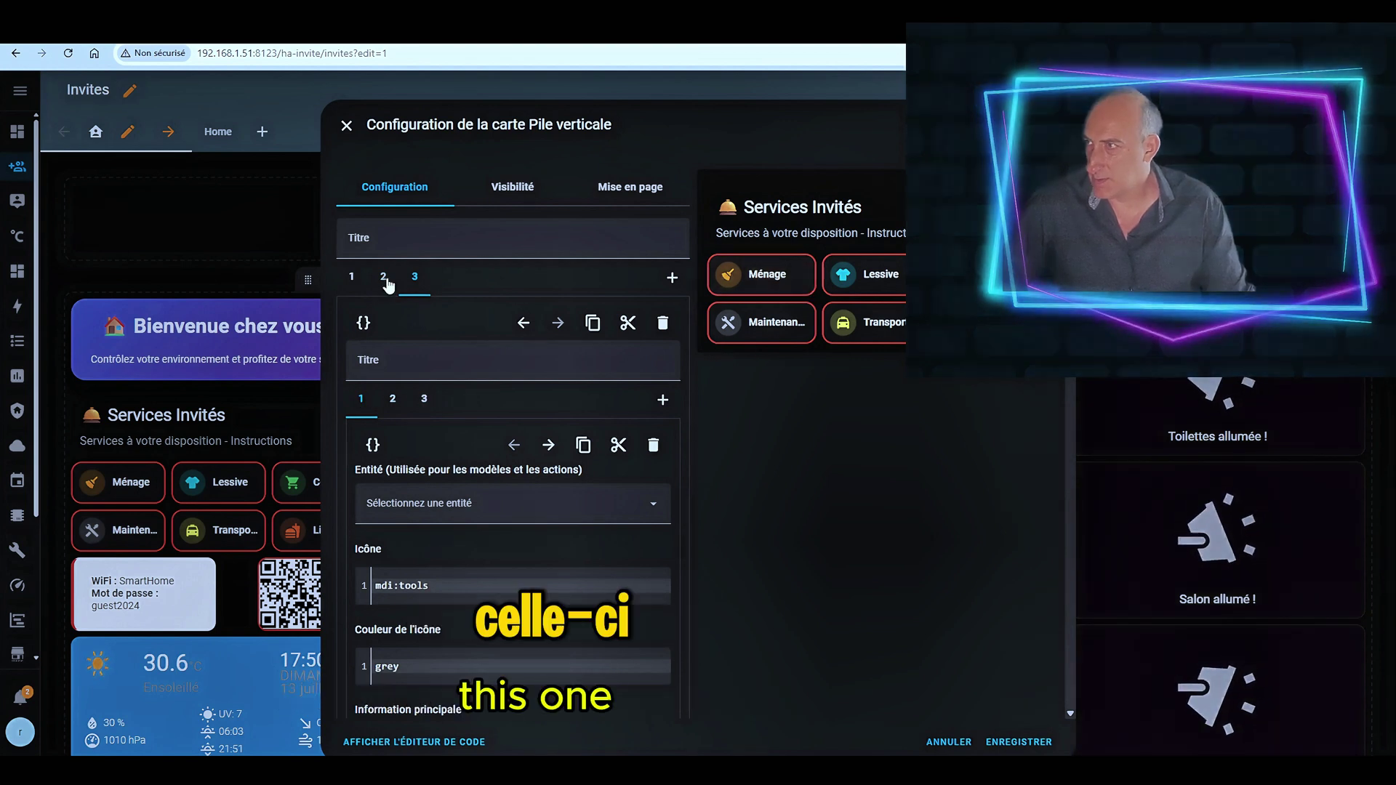
pyautogui.scroll(-1, 468, 437)
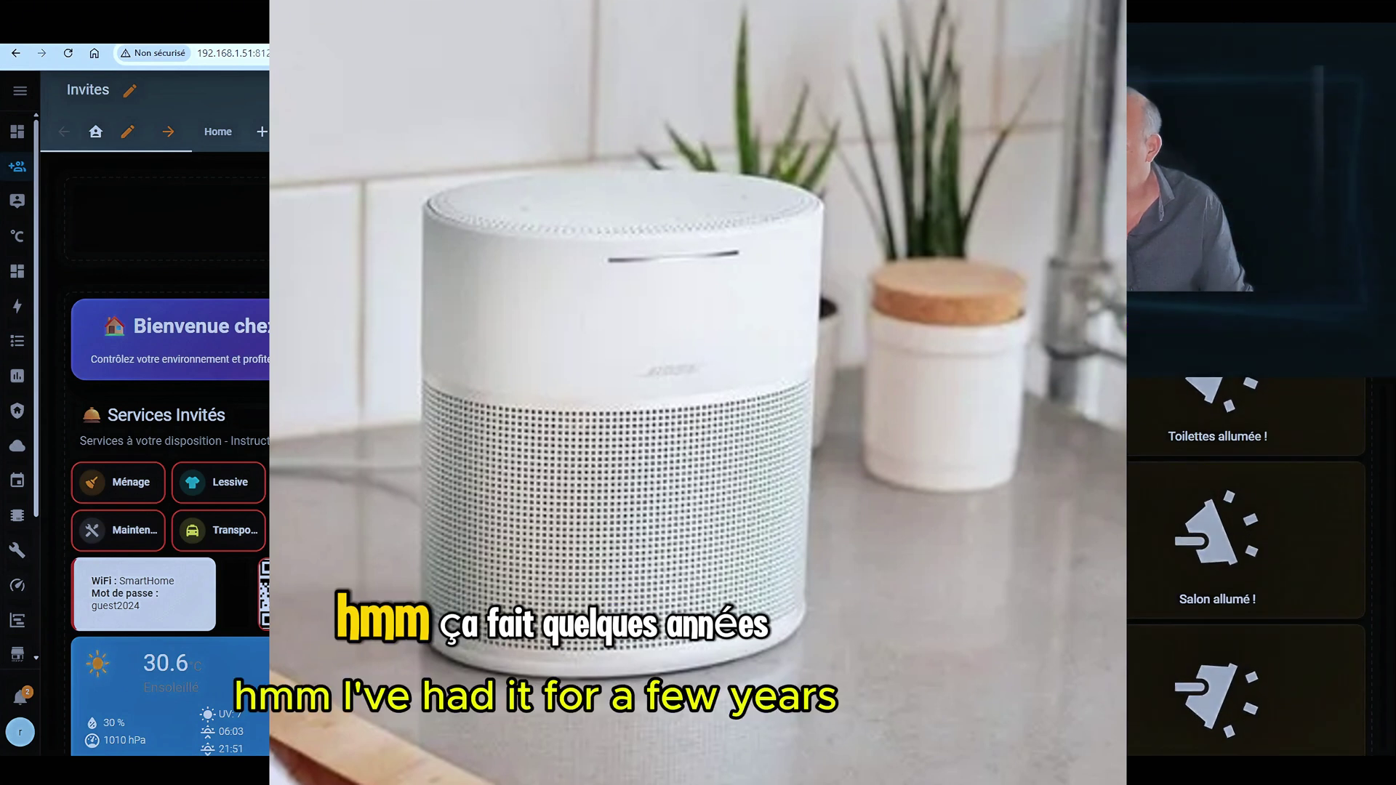
pyautogui.scroll(-1, 472, 433)
pyautogui.scroll(-7, 471, 433)
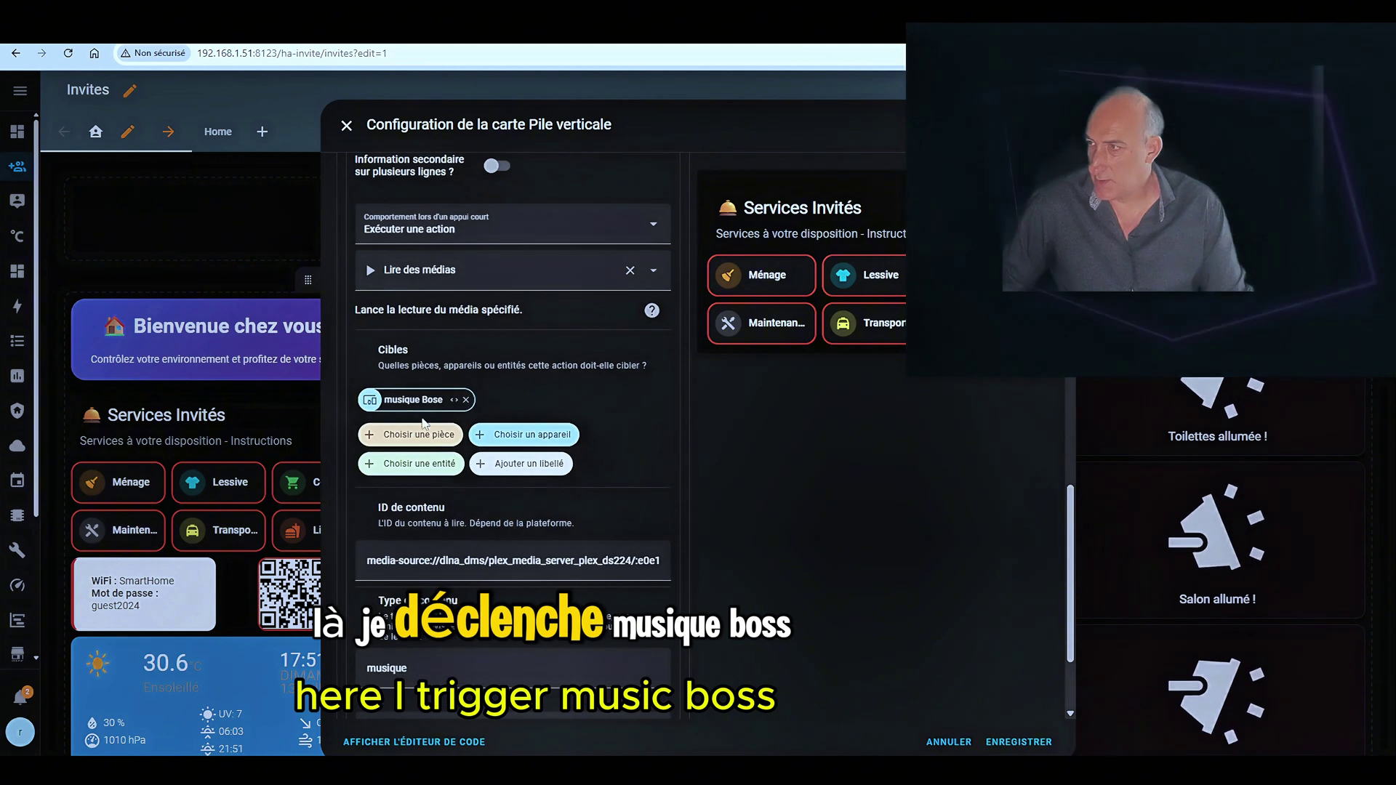
pyautogui.scroll(-1, 365, 495)
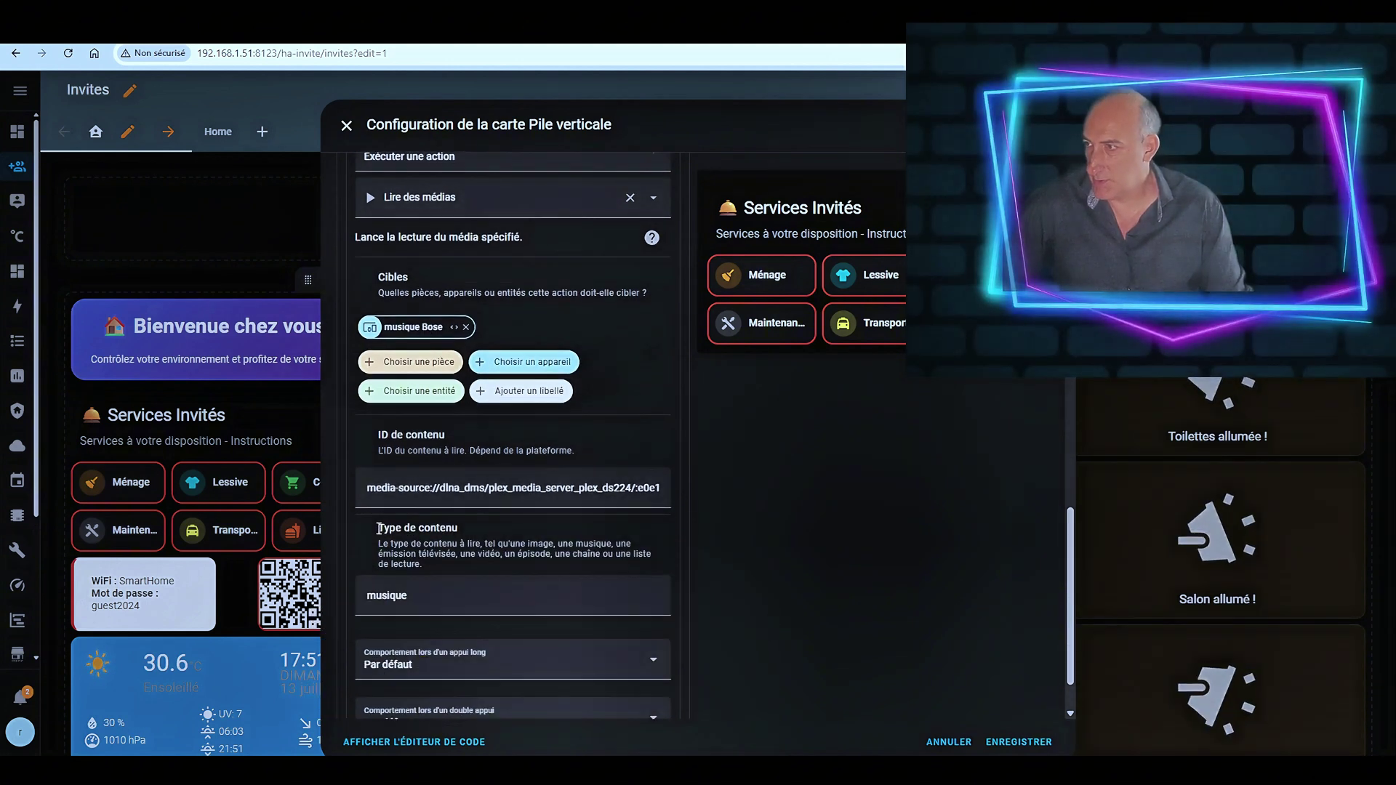
# Inspect the content ID of the Ménage button's media action, highlighting the Plex media-source path and the music code at its end.
pyautogui.click(633, 491)
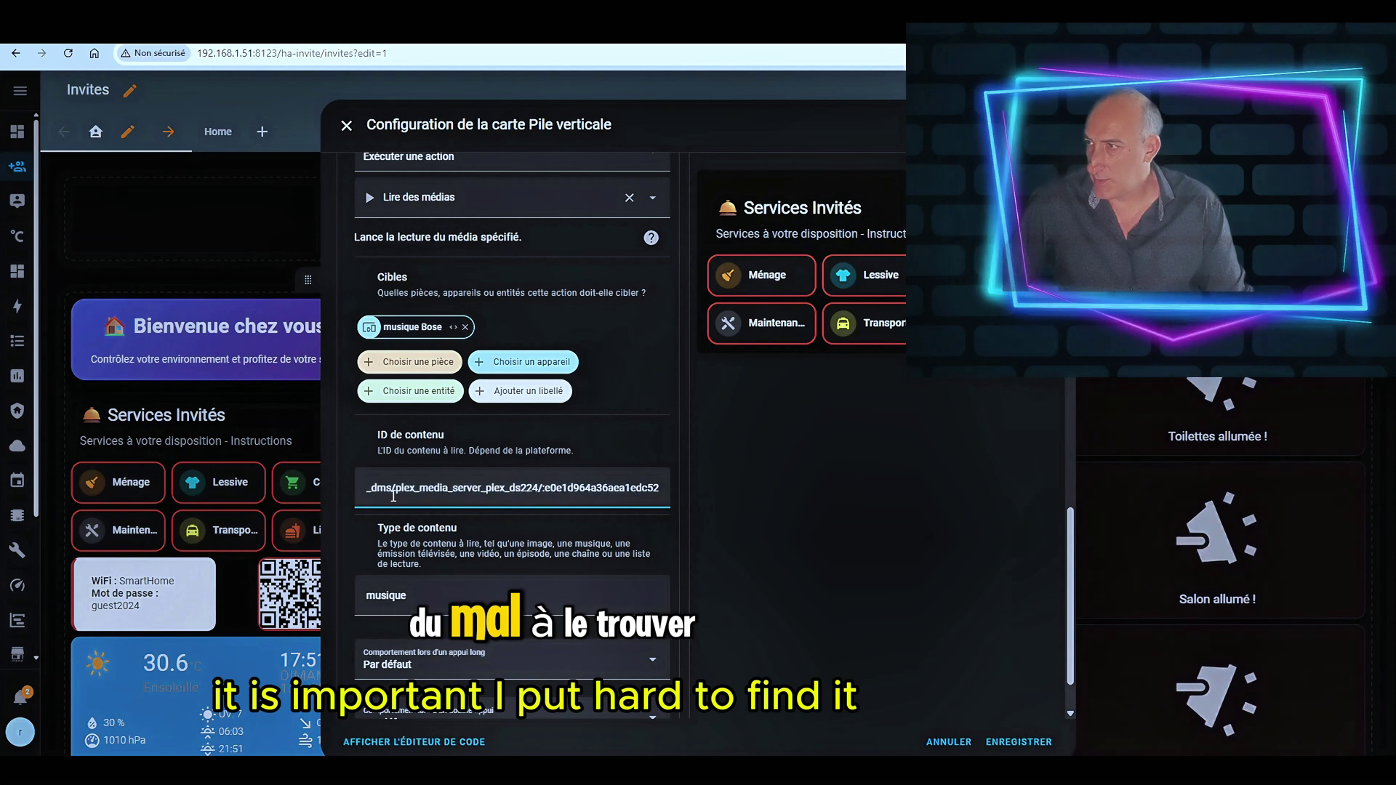
pyautogui.moveTo(393, 495); pyautogui.dragTo(324, 489)
pyautogui.click(434, 486)
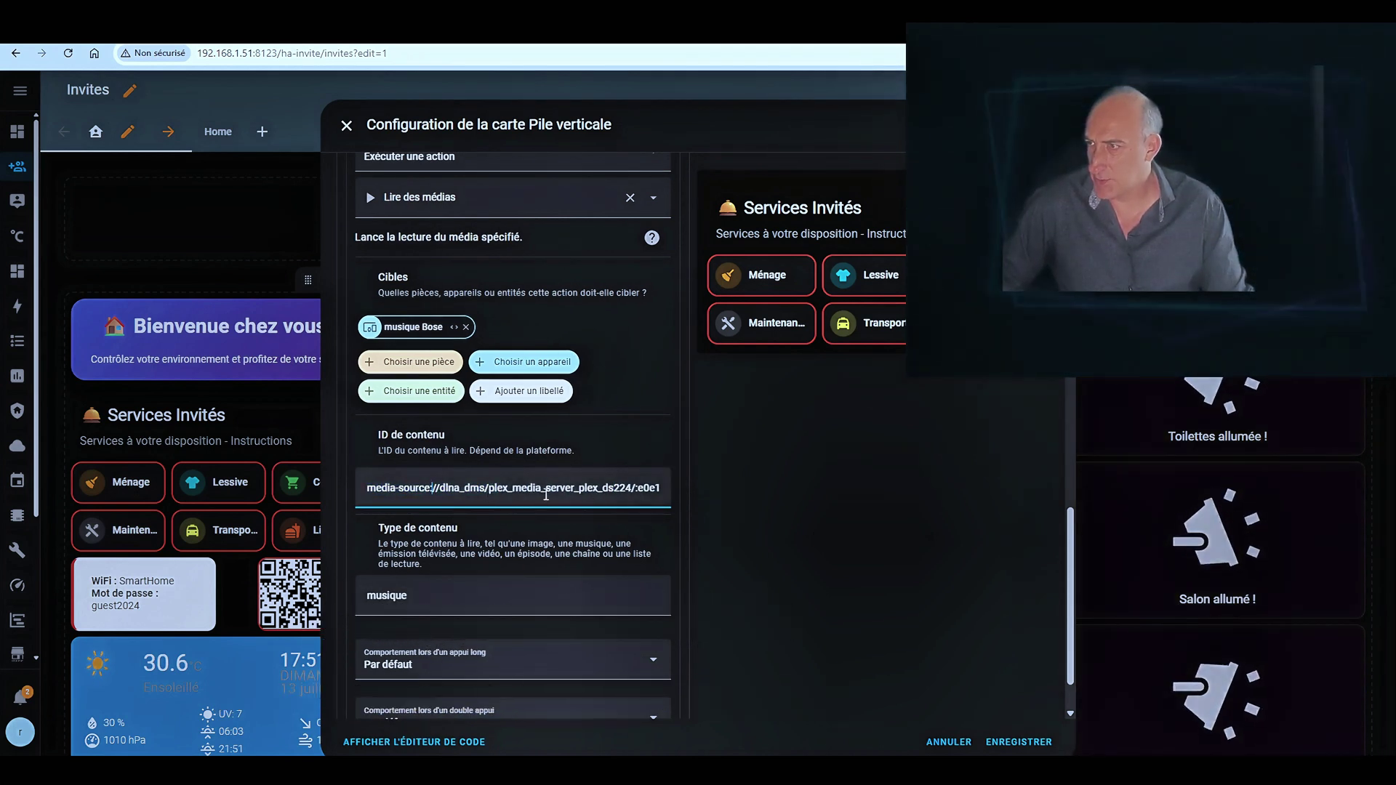
pyautogui.moveTo(367, 488); pyautogui.dragTo(498, 485)
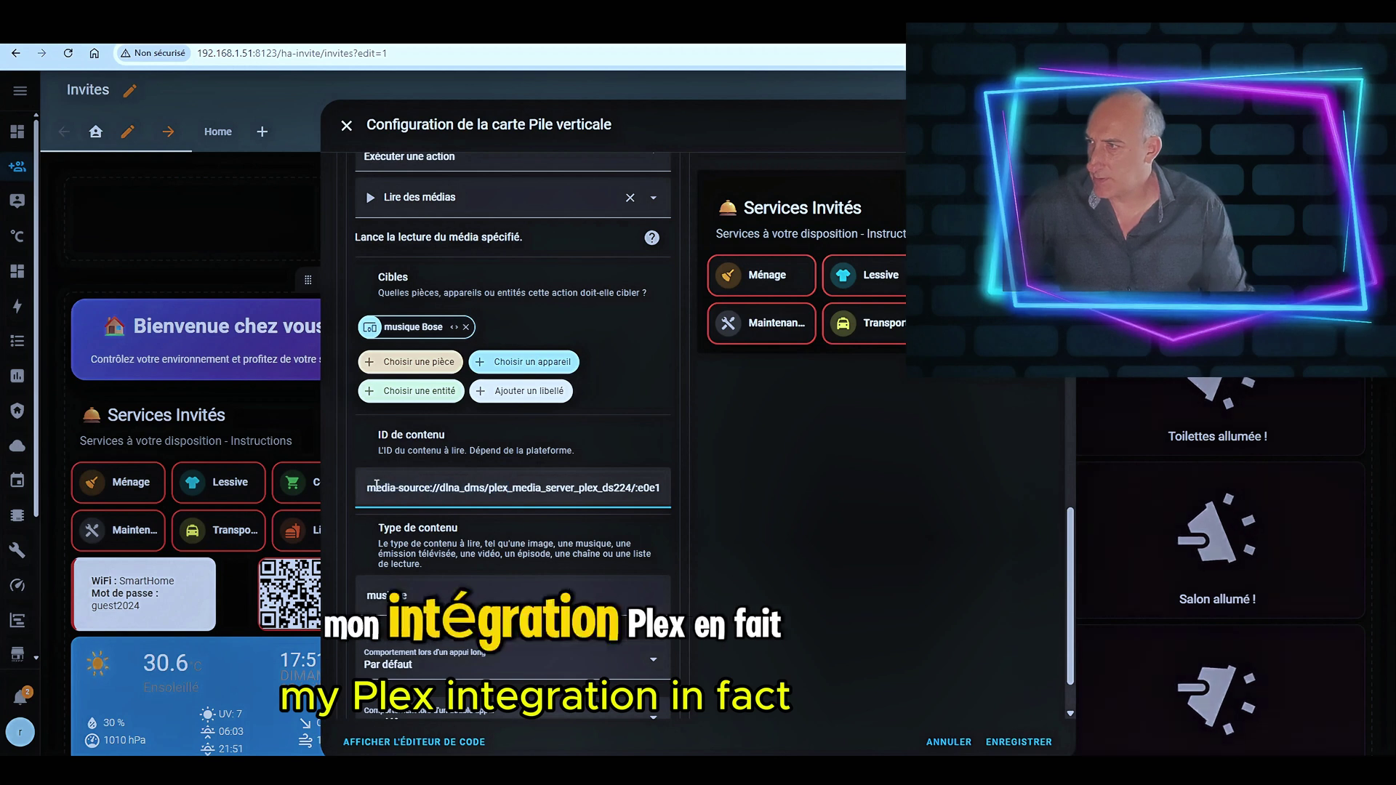
pyautogui.moveTo(611, 494); pyautogui.dragTo(682, 493)
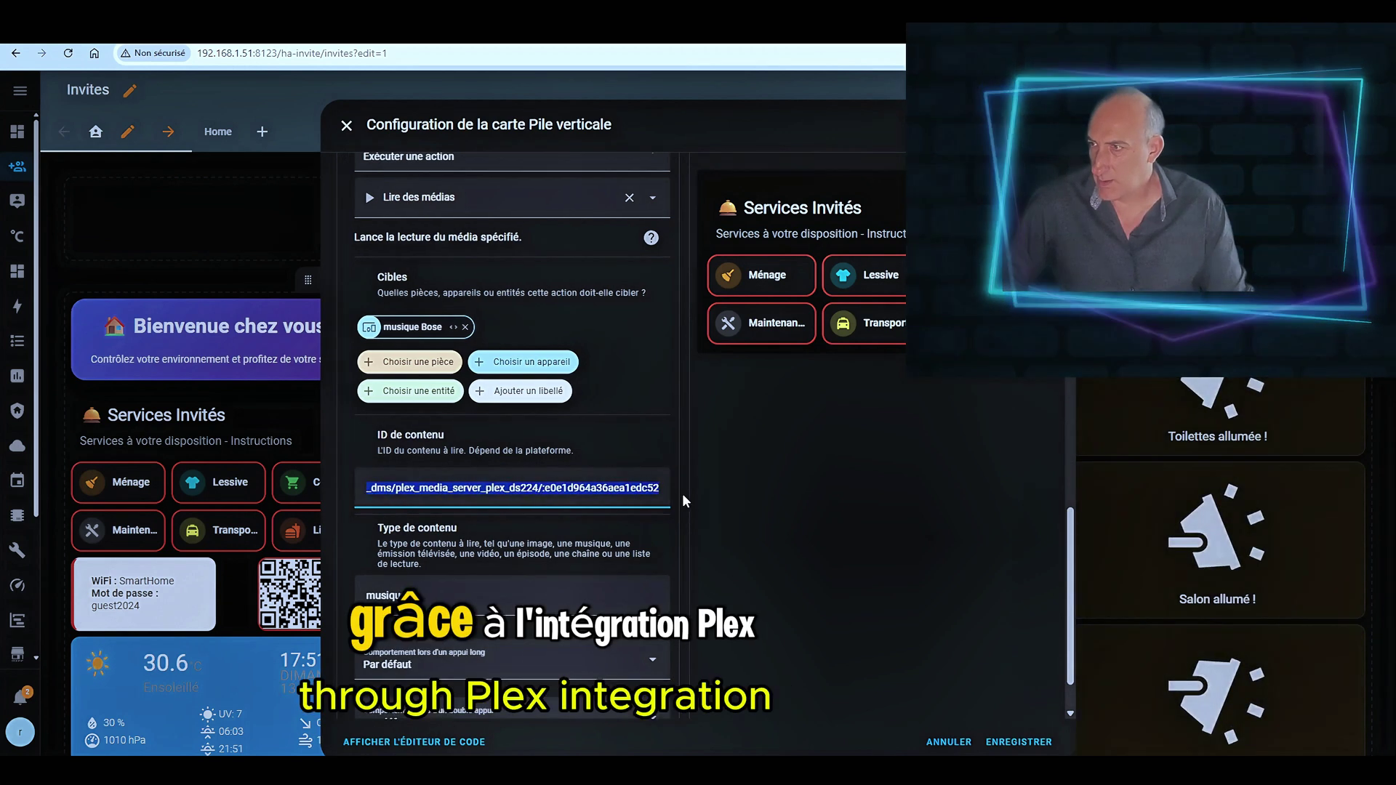
pyautogui.click(536, 488)
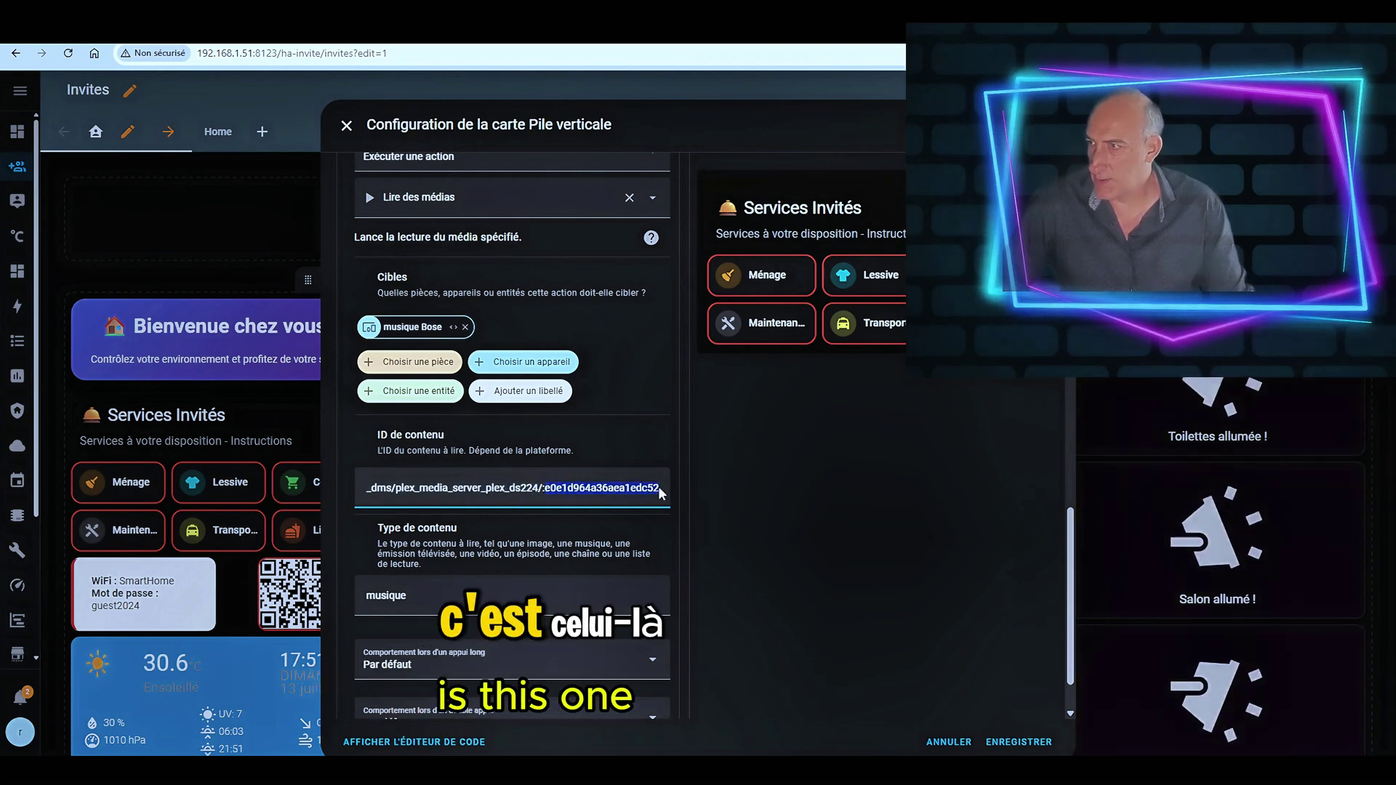
pyautogui.click(585, 488)
pyautogui.moveTo(545, 488); pyautogui.dragTo(663, 500)
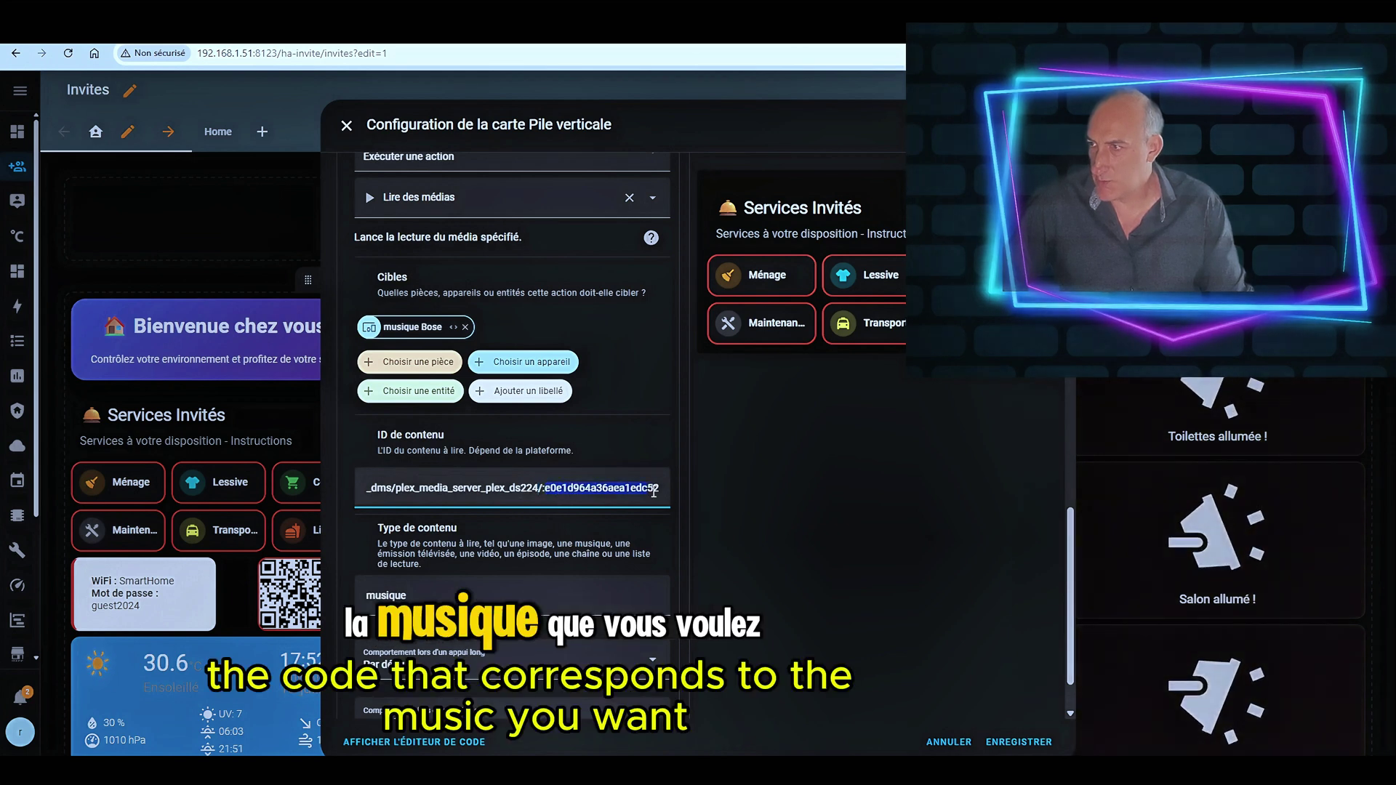
# Close the card configuration without saving and open the list of automations in the settings.
pyautogui.click(347, 131)
pyautogui.scroll(-3, 21, 436)
pyautogui.scroll(-4, 218, 509)
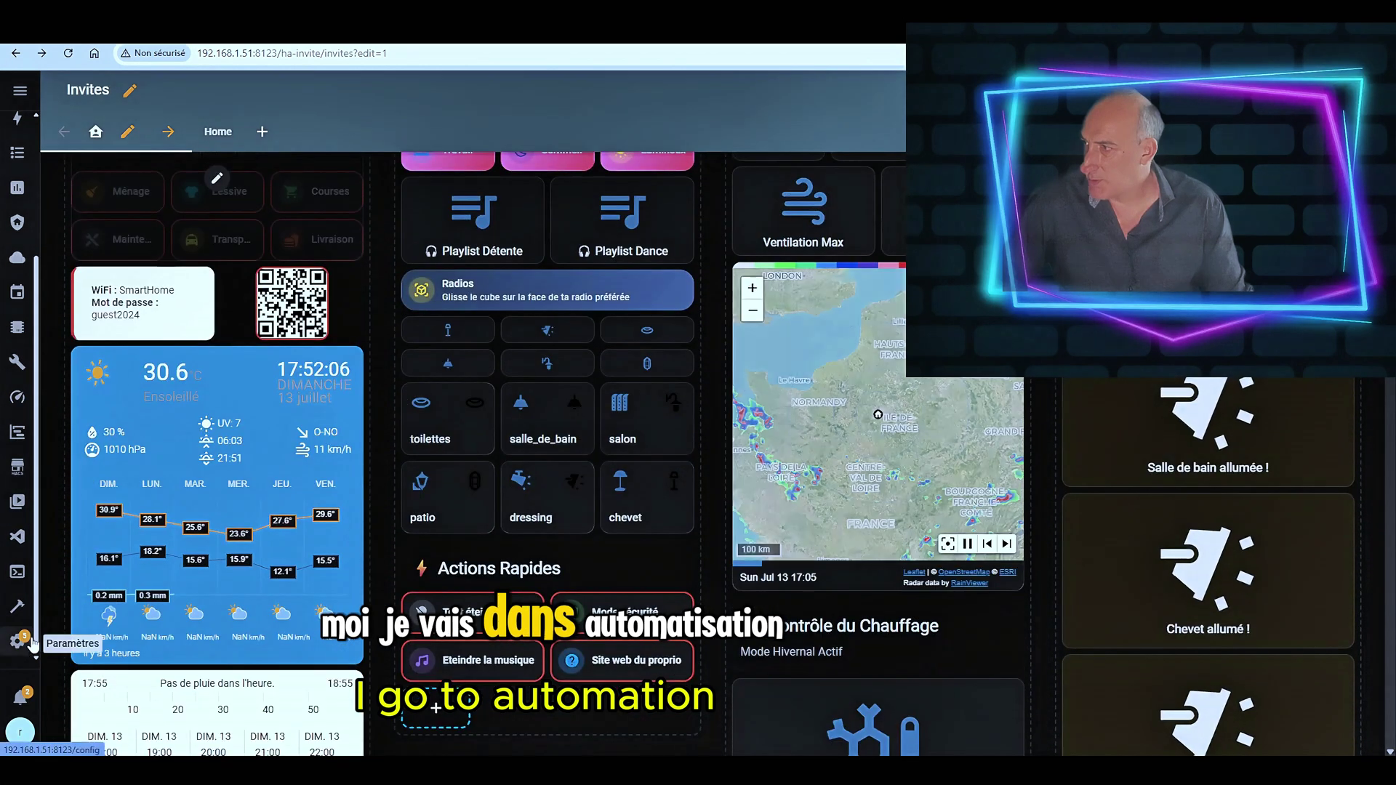
pyautogui.click(32, 642)
pyautogui.click(606, 279)
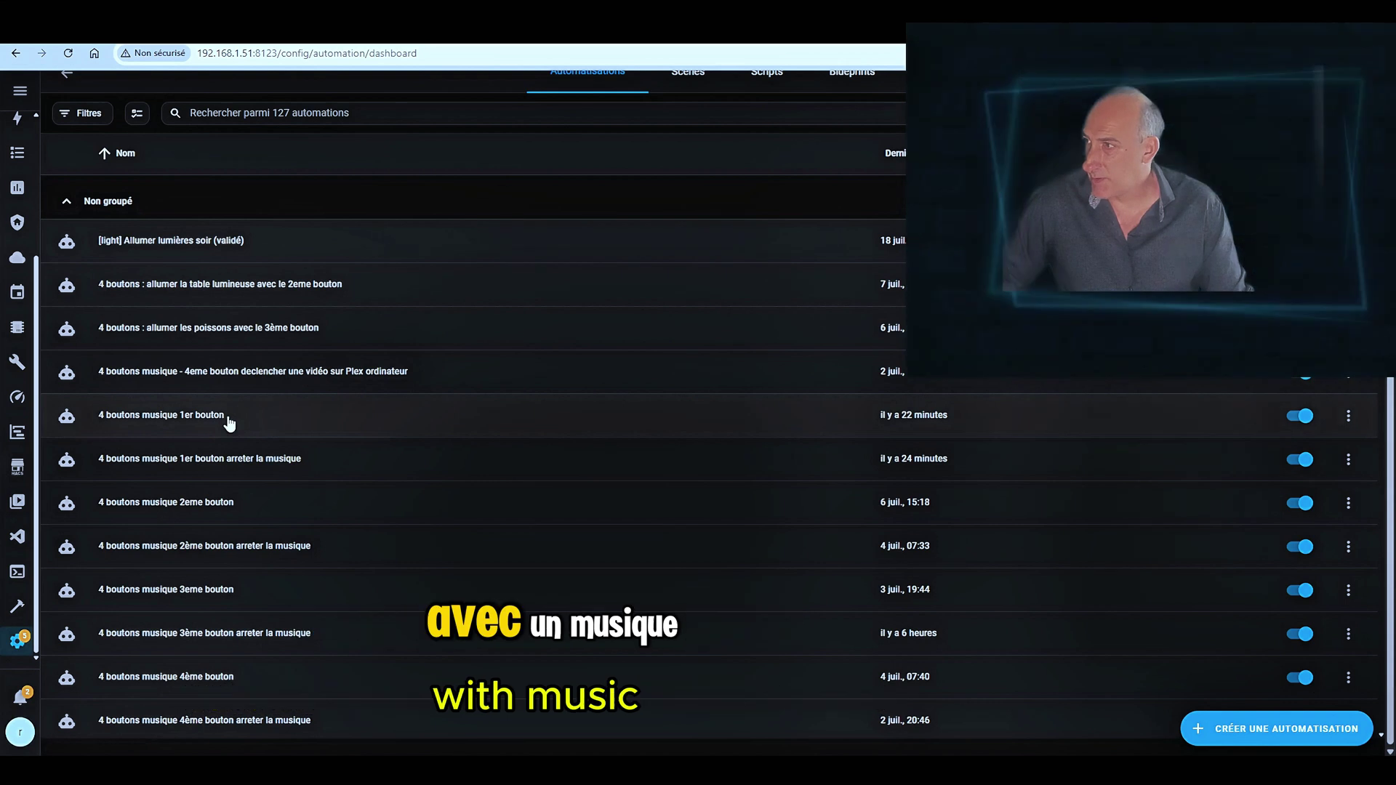
# Open the automation "4 boutons musique 1er bouton" and expand its media playback action on the Bose speaker.
pyautogui.click(227, 417)
pyautogui.click(350, 432)
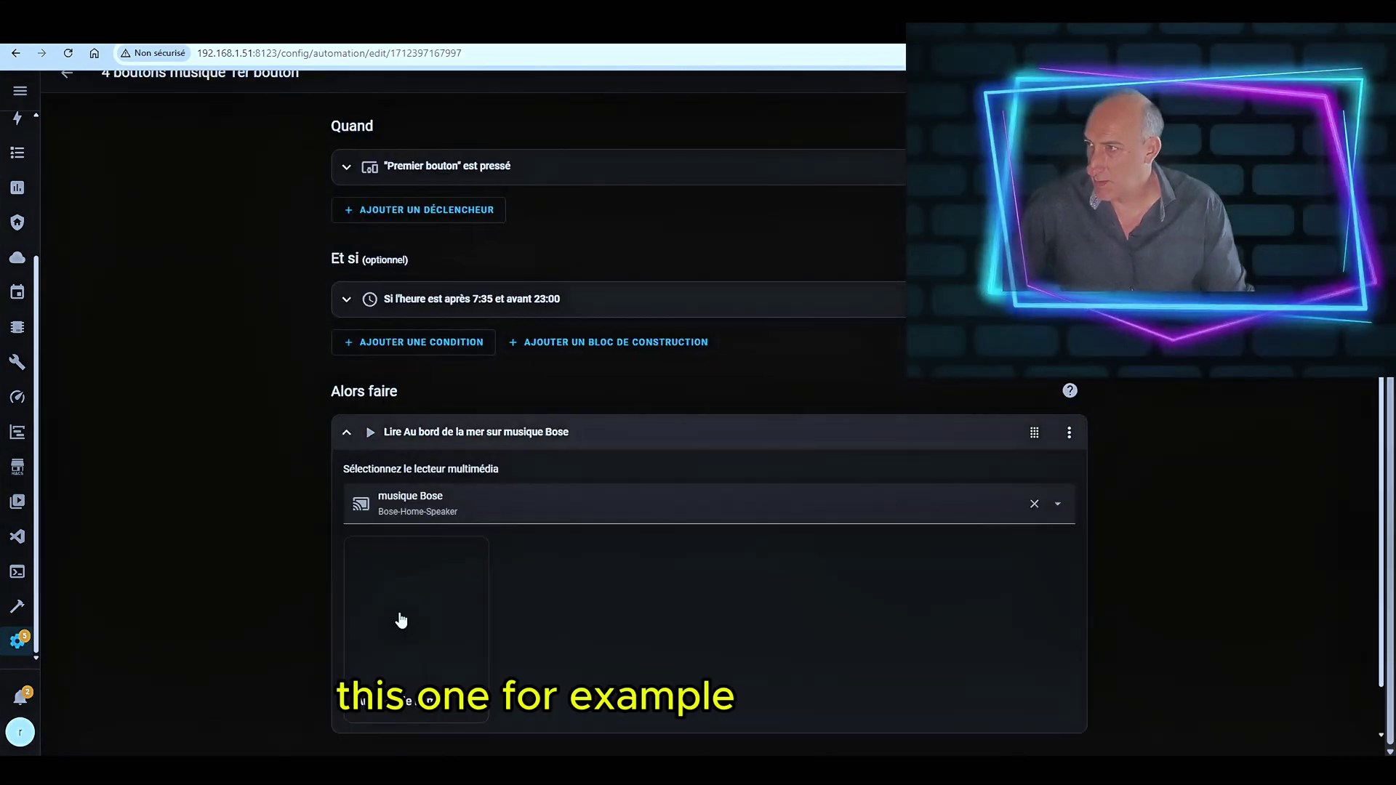
pyautogui.scroll(-1, 709, 509)
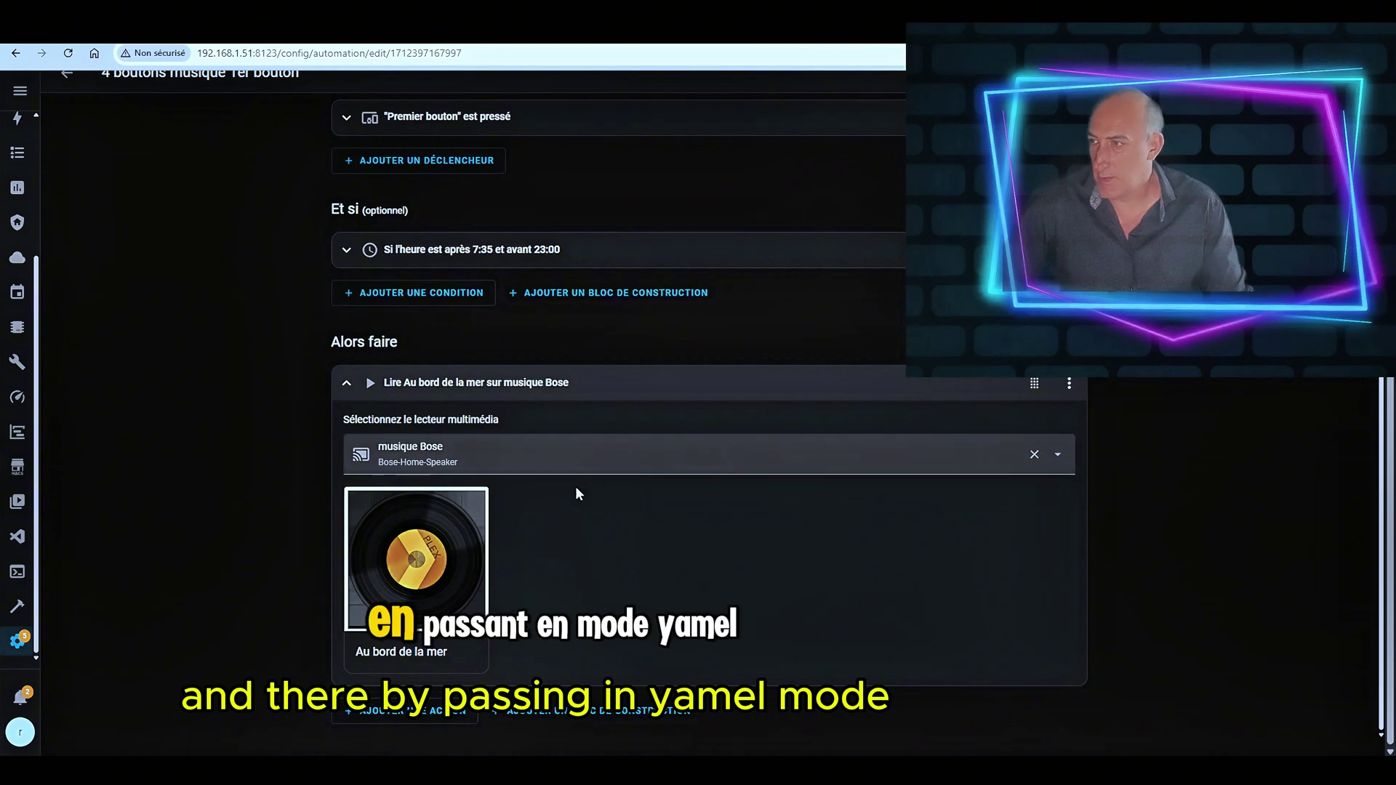
# Show the automation as YAML and highlight the music code at the end of the media content ID.
pyautogui.scroll(1, 576, 489)
pyautogui.click(1069, 432)
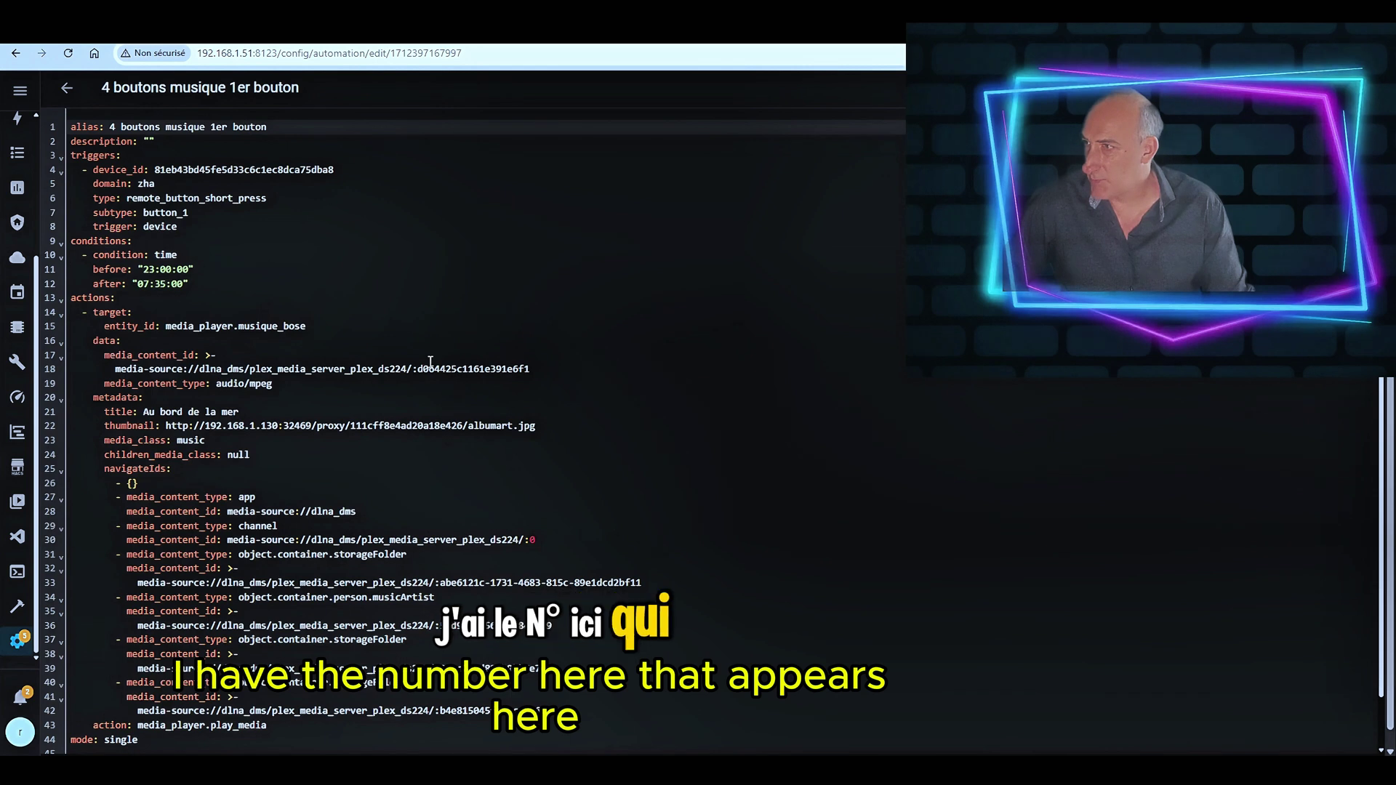
pyautogui.moveTo(417, 369); pyautogui.dragTo(544, 370)
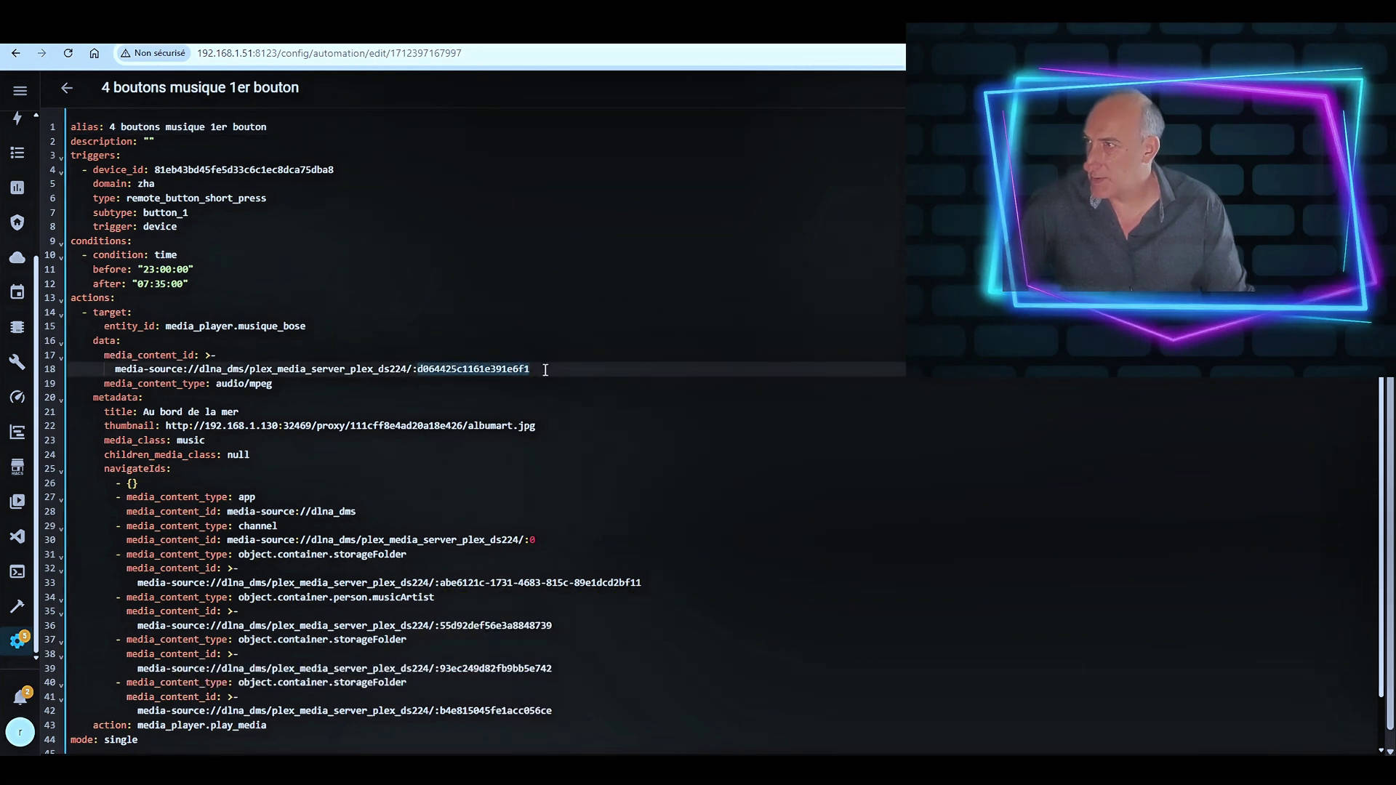
# Return to the visual editor, expand the playback action again and open the media selection for "Au bord de la mer".
pyautogui.click(67, 89)
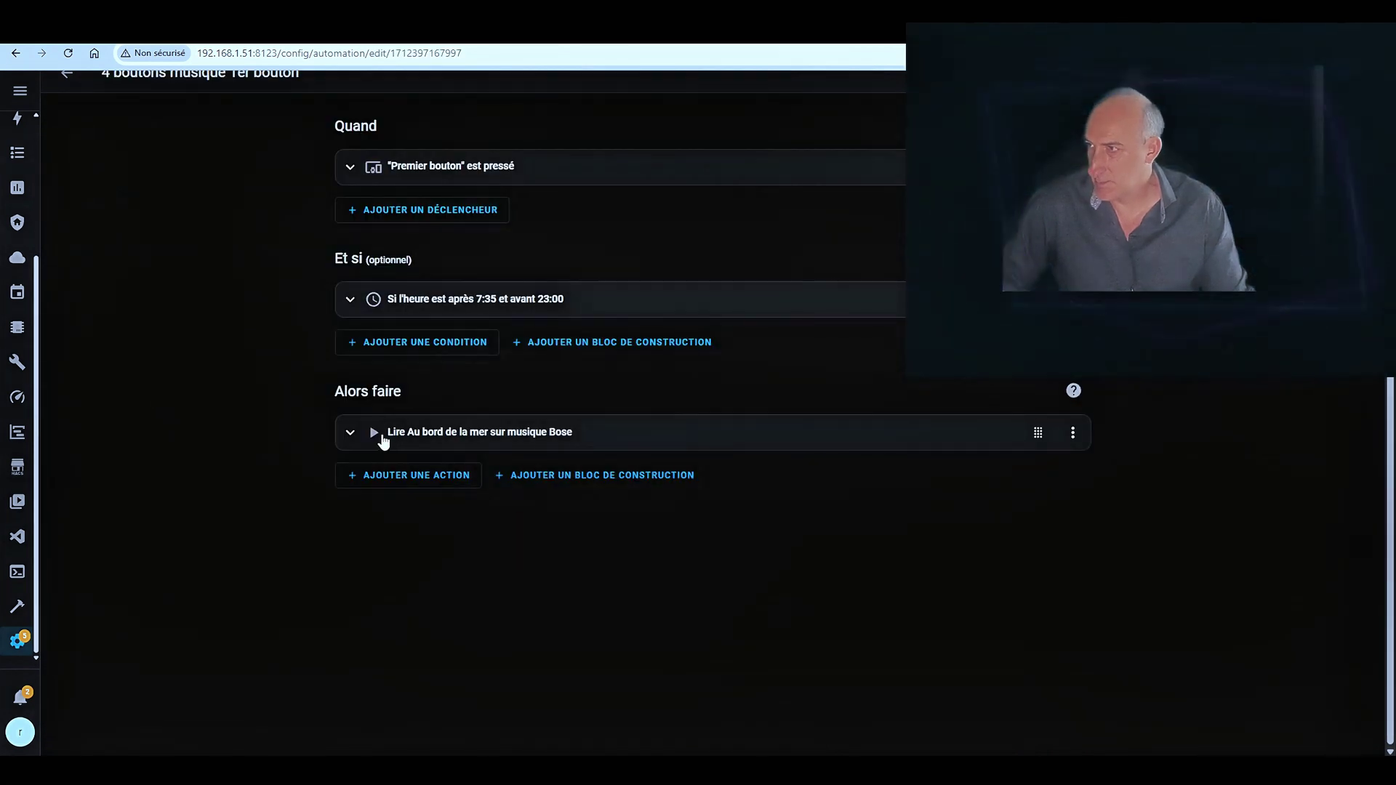
pyautogui.click(378, 438)
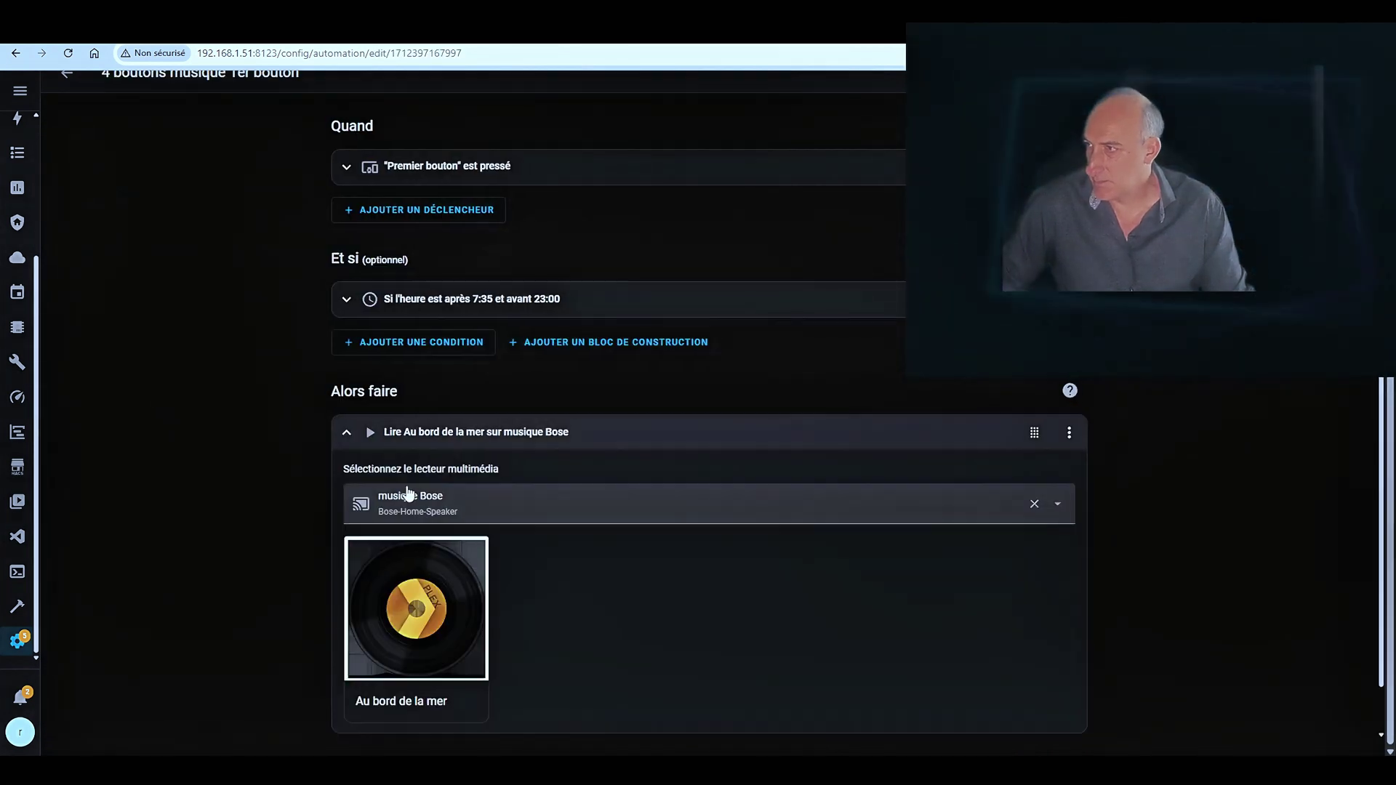
pyautogui.click(431, 603)
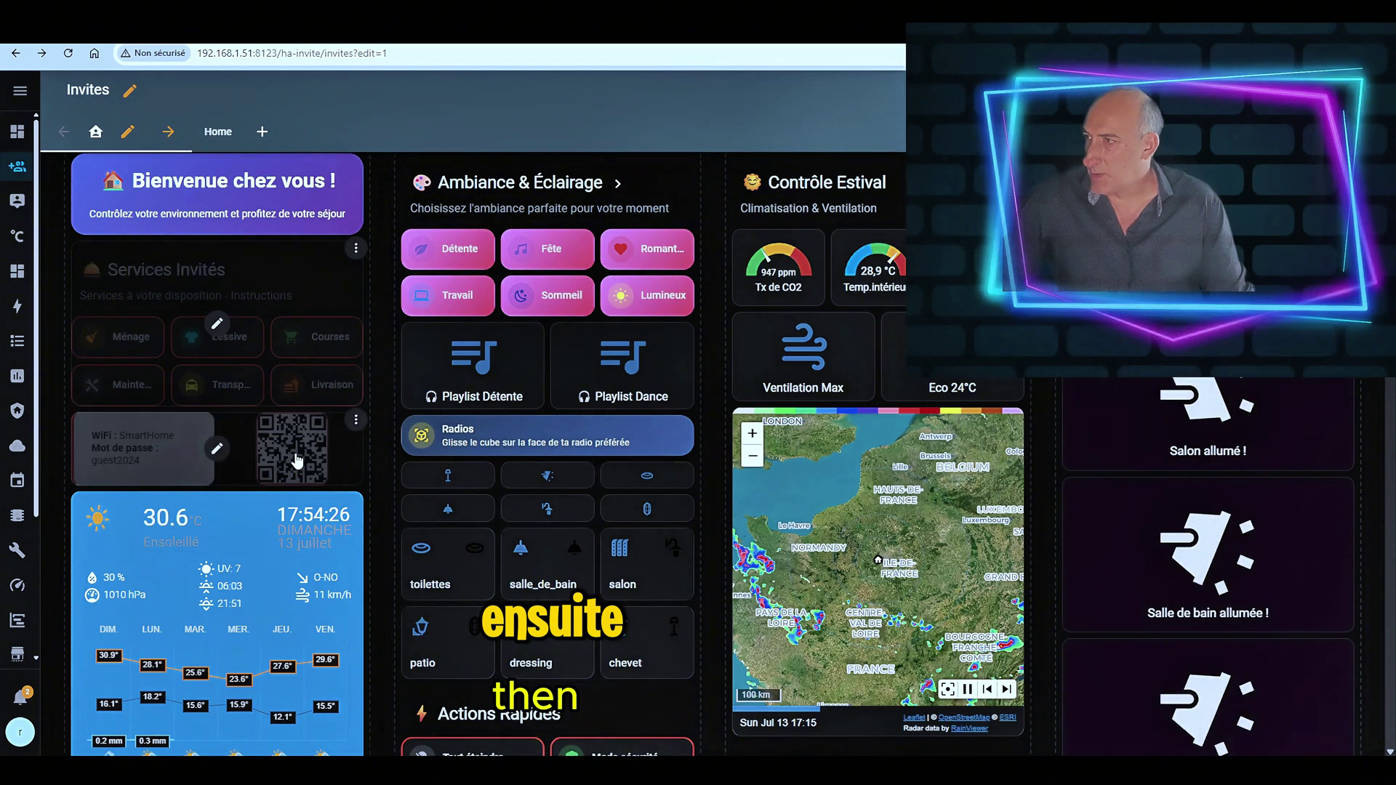
# Open the WiFi card's configuration as code, highlight its markdown card type and review the styling down to the QR code picture.
pyautogui.click(218, 449)
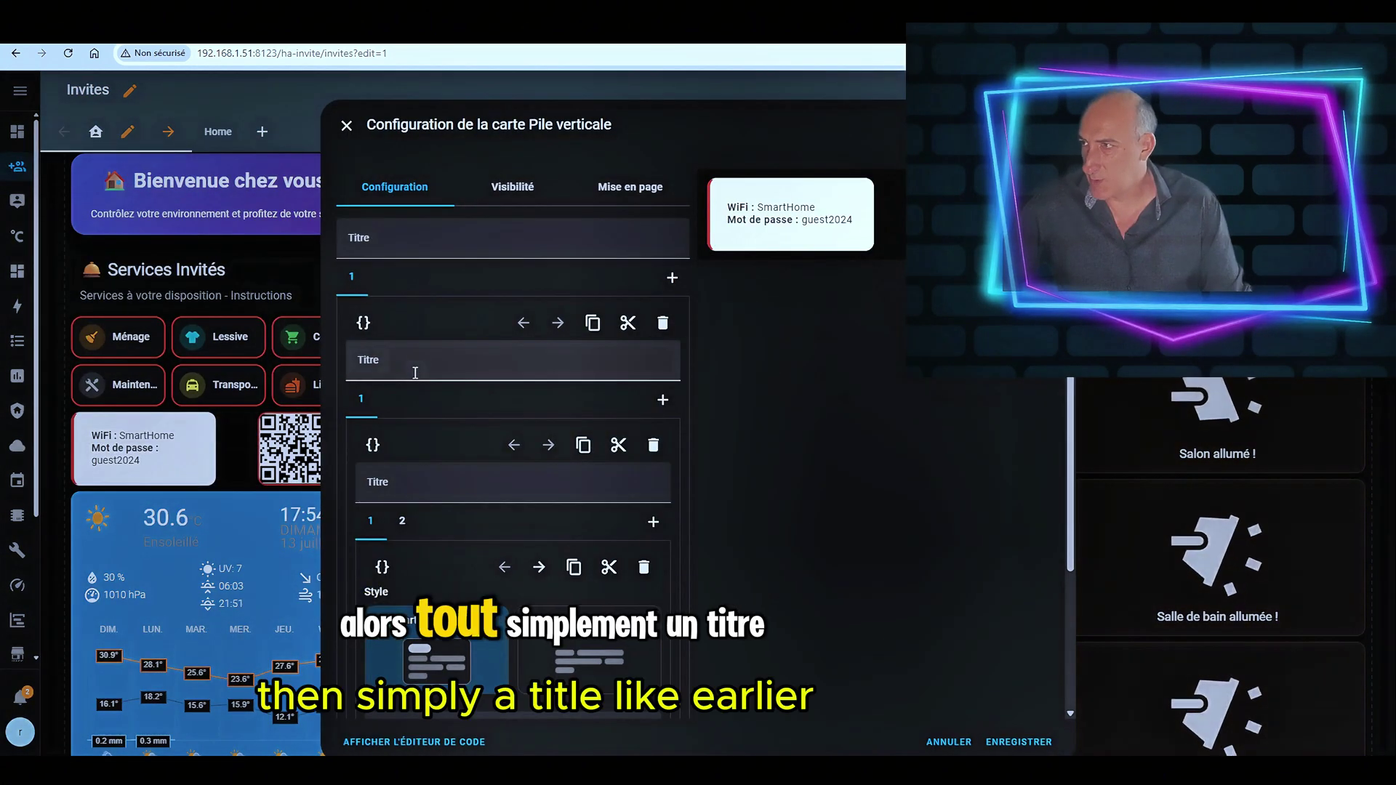
pyautogui.click(429, 742)
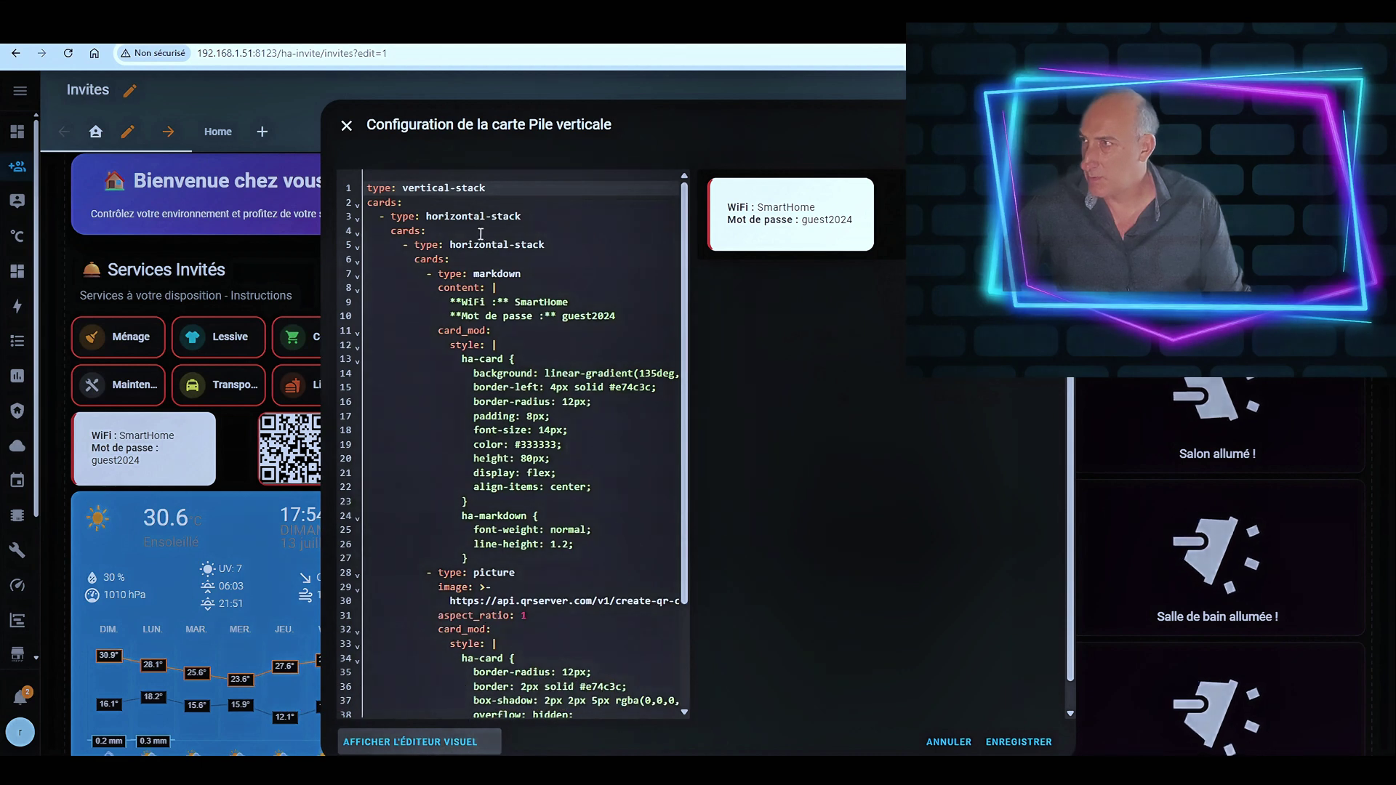
pyautogui.moveTo(473, 273); pyautogui.dragTo(526, 273)
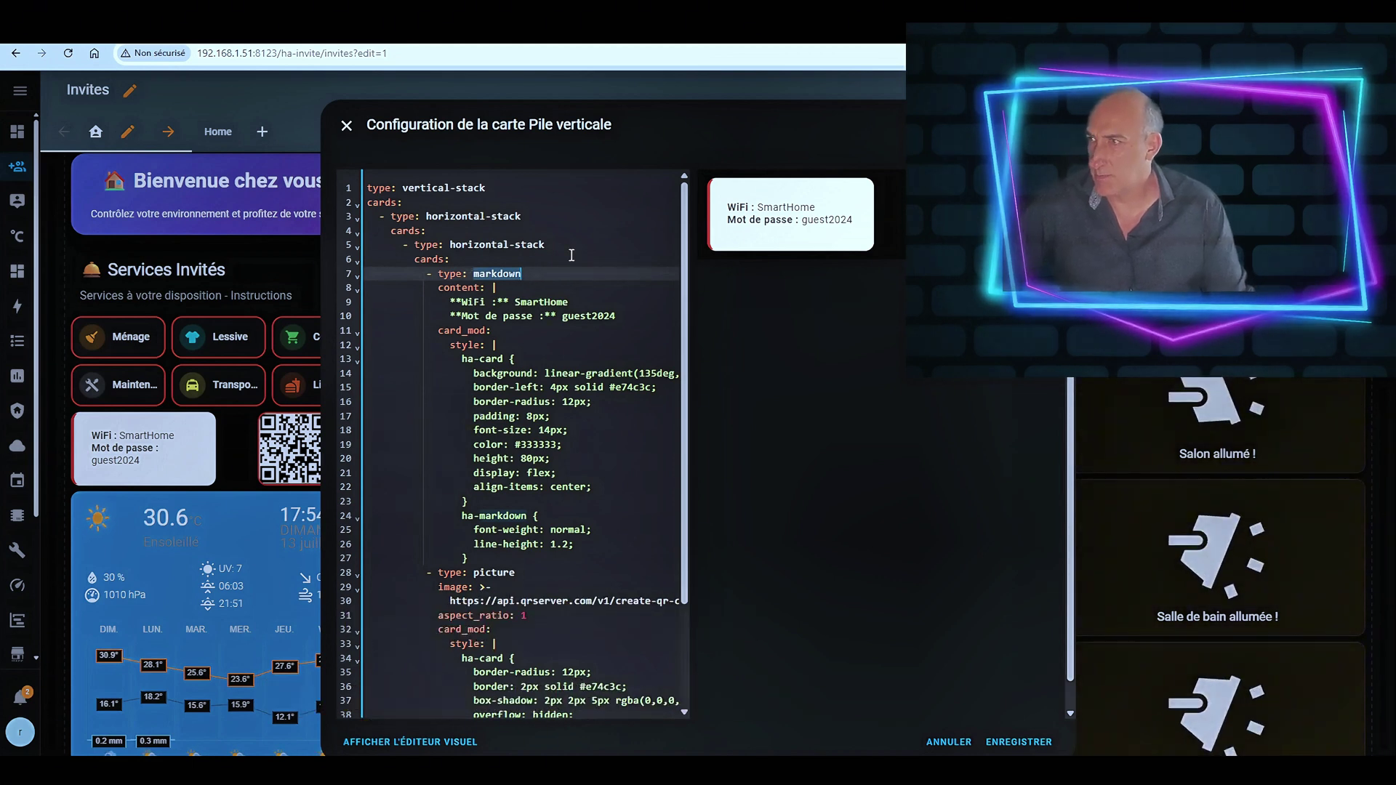
pyautogui.scroll(-1, 478, 327)
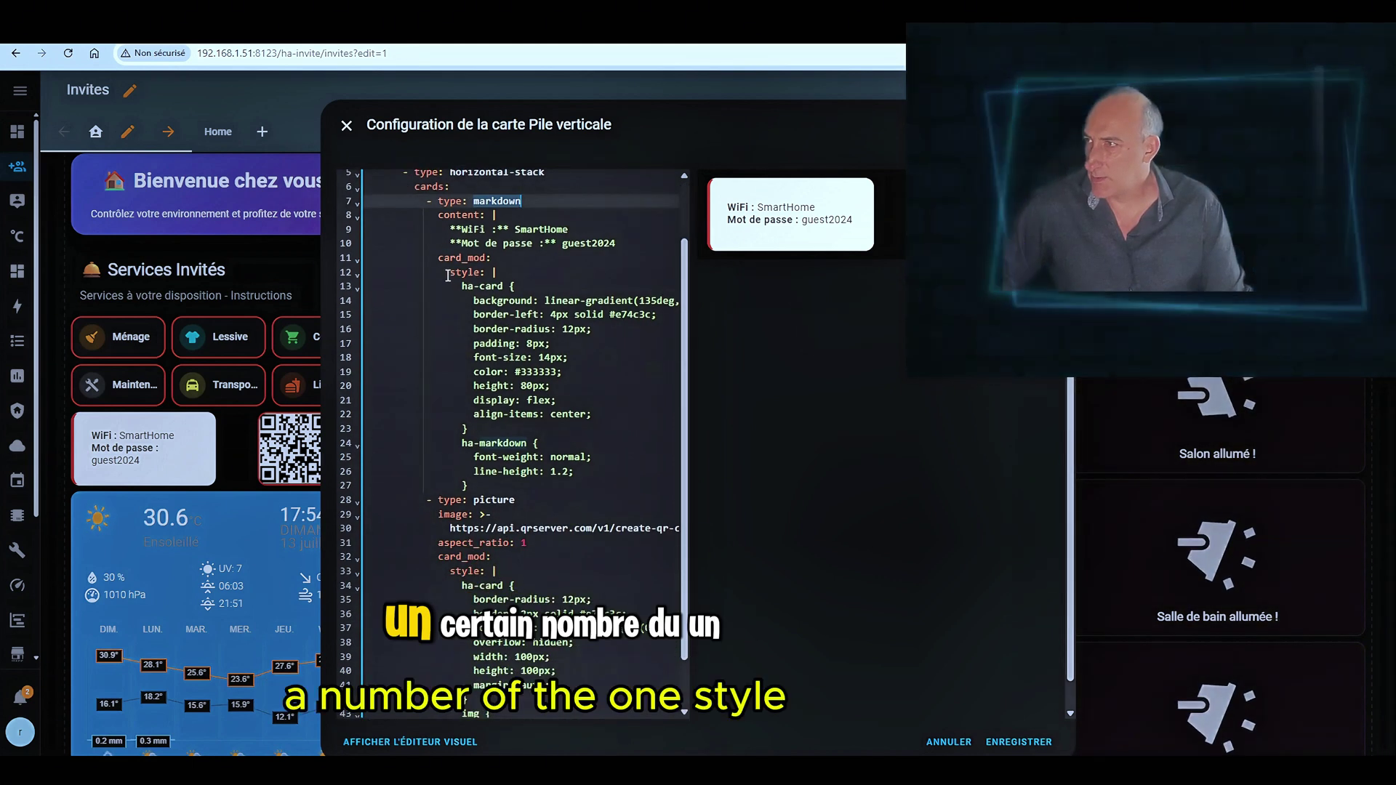
pyautogui.scroll(-1, 466, 342)
pyautogui.doubleClick(485, 414)
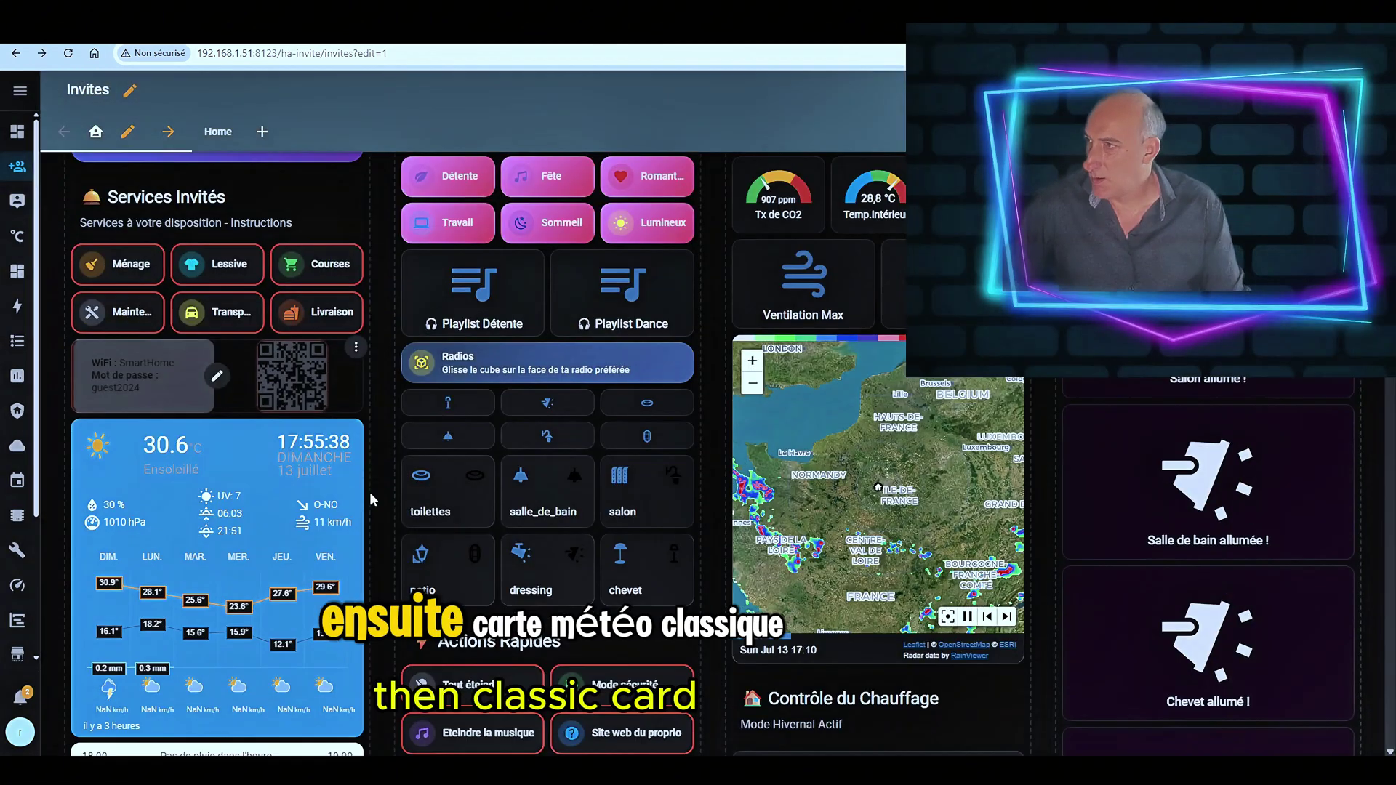
# Open the configuration of the weather vertical stack and examine the forecast card's settings and the rain-within-the-hour preview.
pyautogui.scroll(-2, 239, 449)
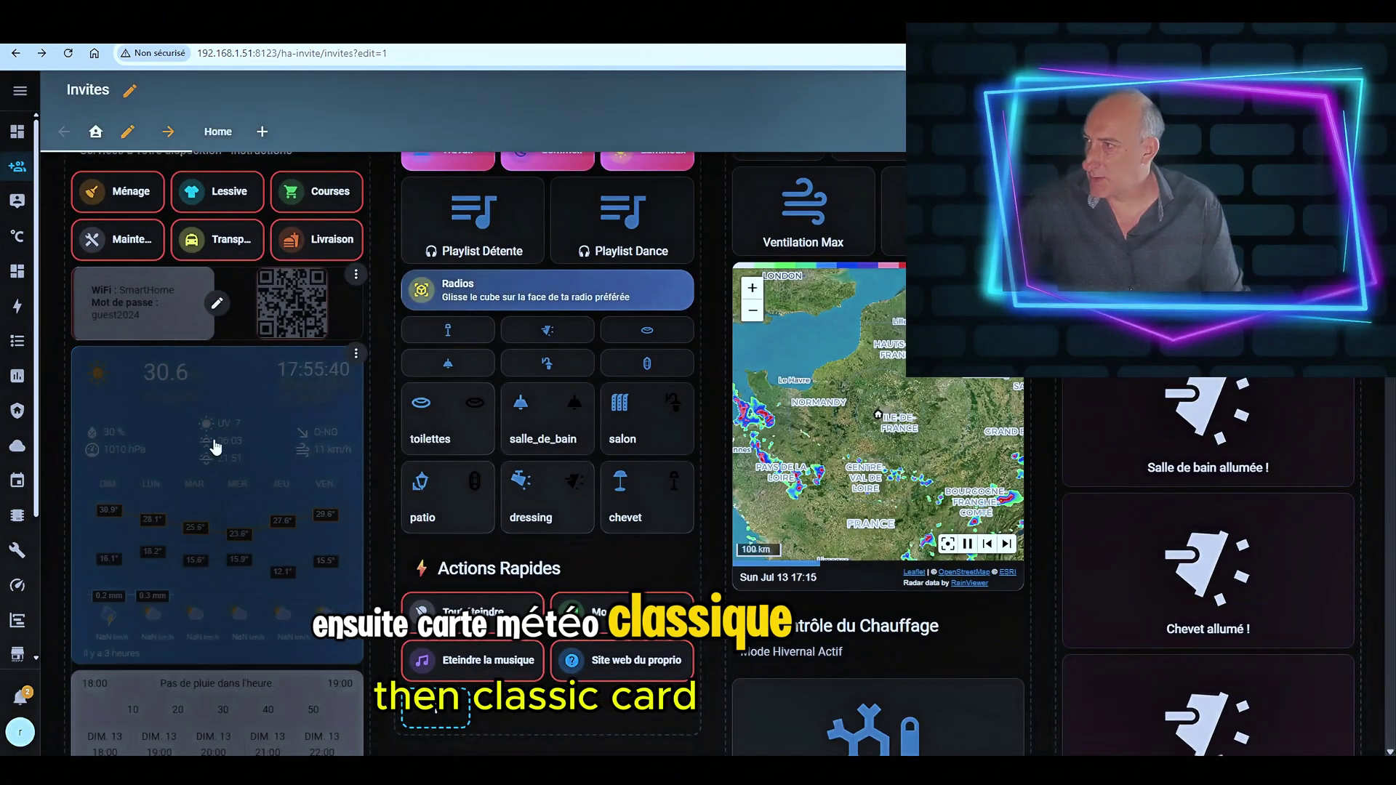
pyautogui.click(205, 547)
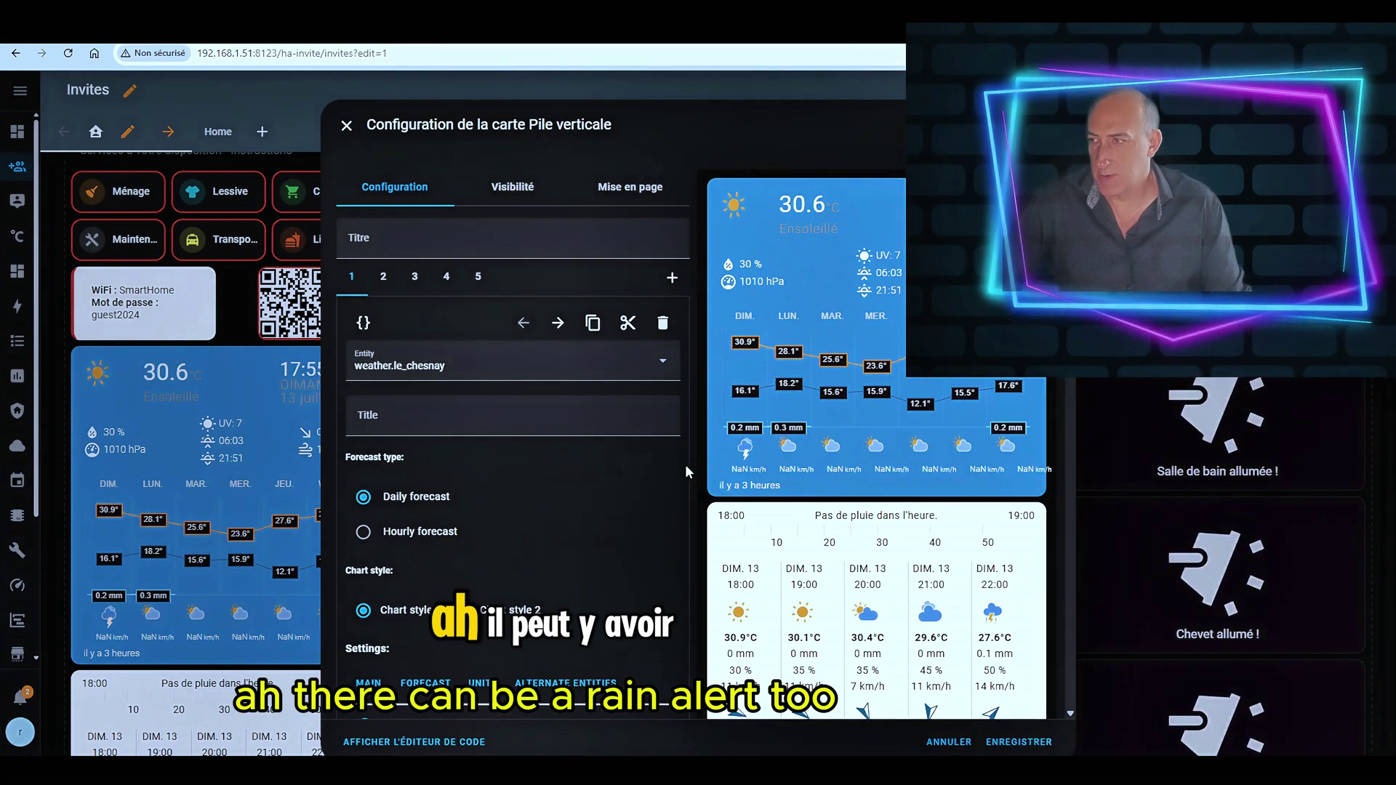
pyautogui.scroll(-5, 692, 469)
pyautogui.scroll(4, 697, 478)
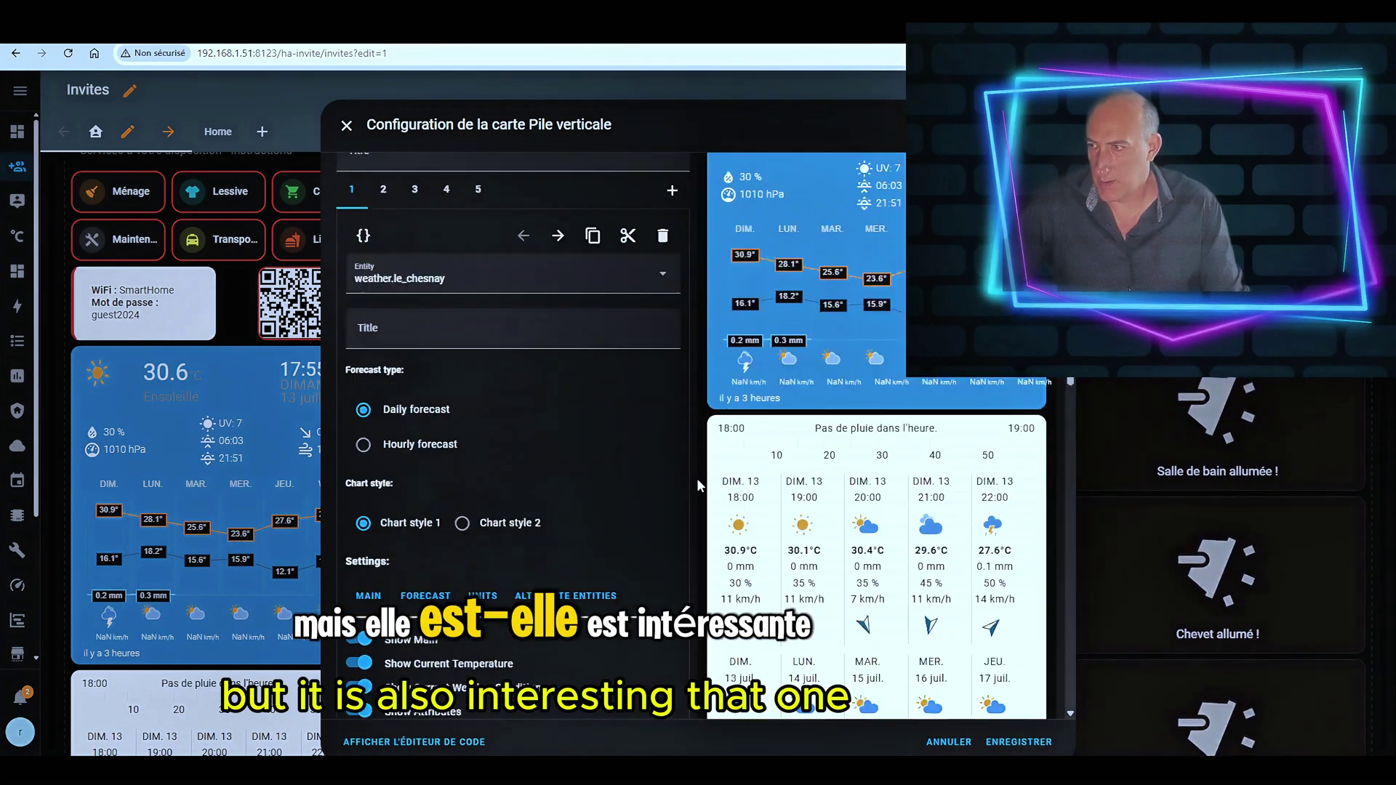
pyautogui.scroll(1, 697, 478)
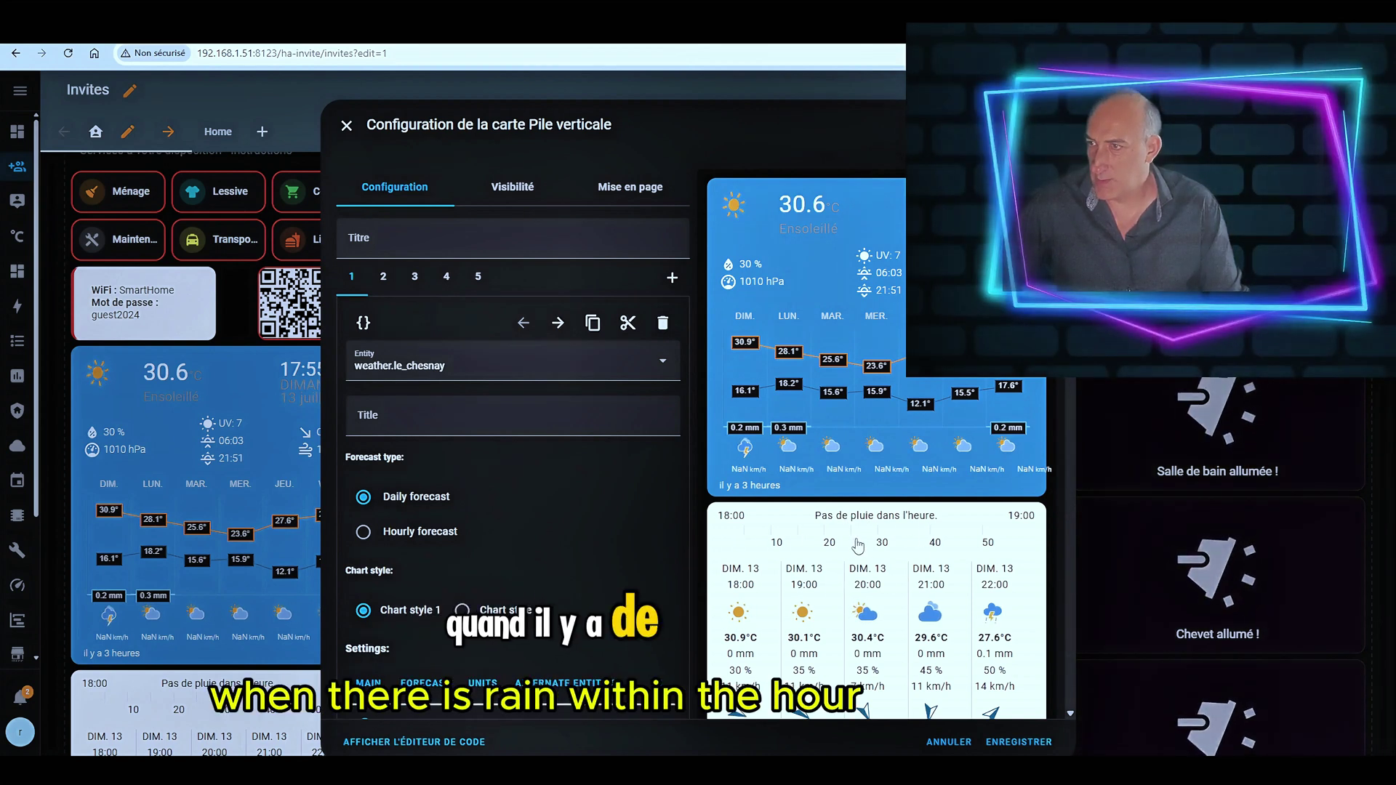
pyautogui.scroll(-1, 686, 460)
pyautogui.scroll(1, 686, 460)
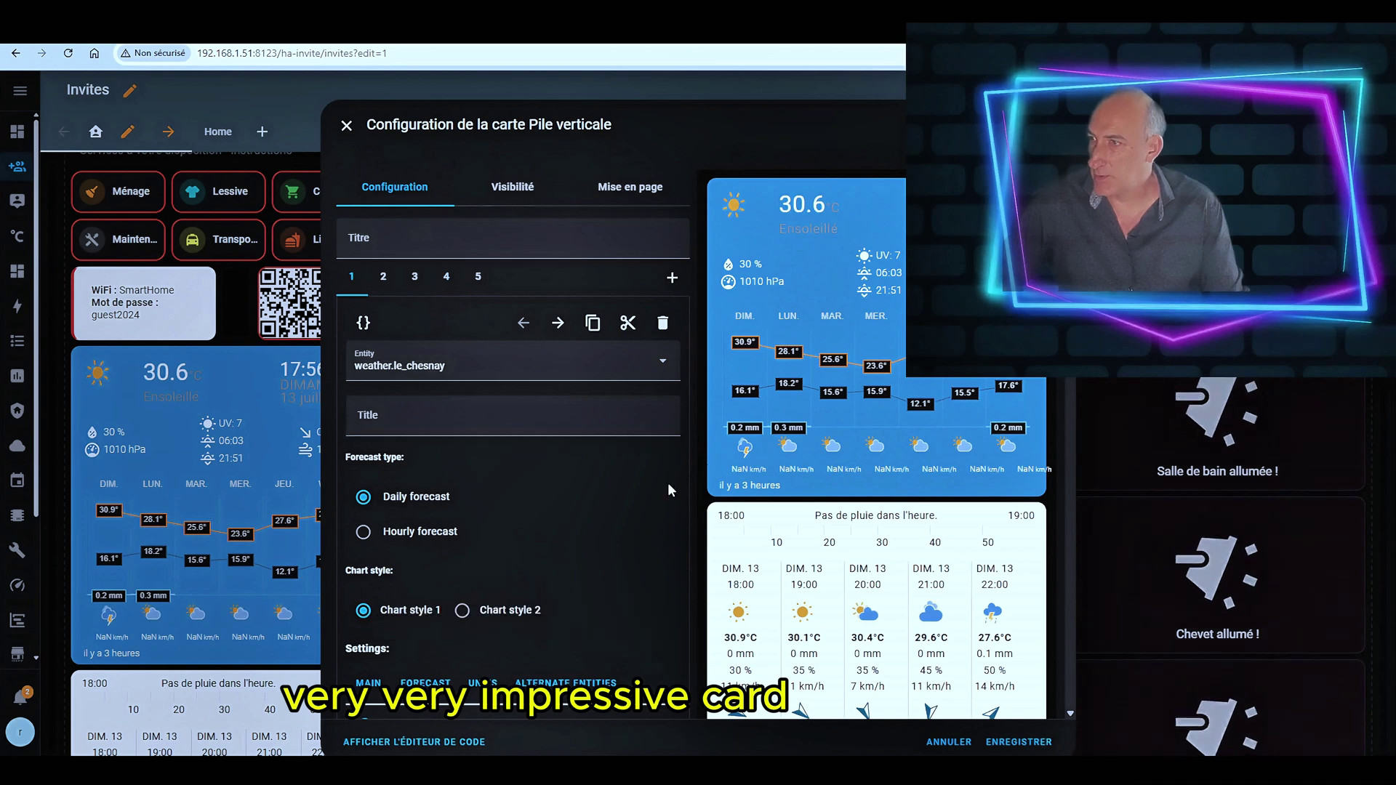
# Review the weather card's display options, including the attribute, time, animated icon and font size settings.
pyautogui.scroll(-3, 666, 490)
pyautogui.scroll(-5, 663, 504)
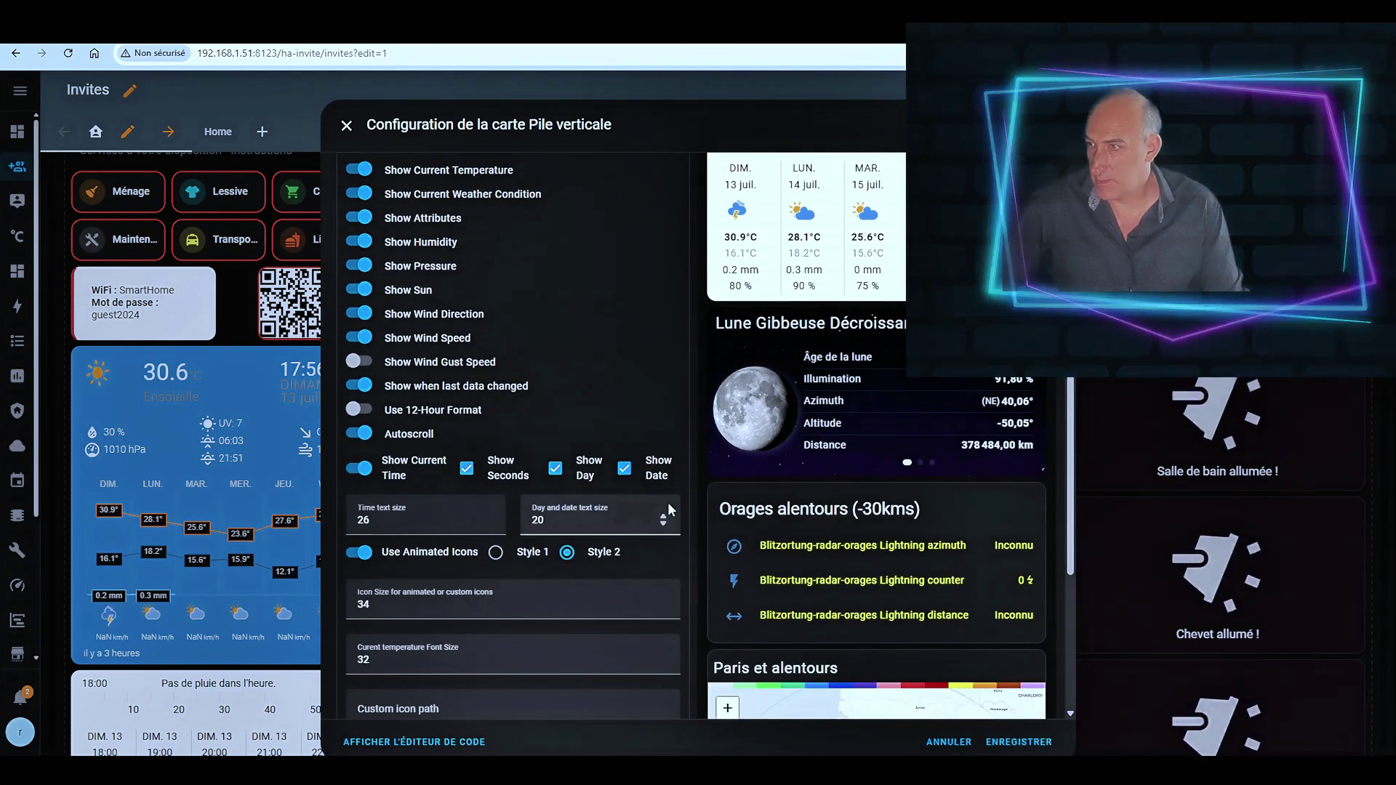
pyautogui.scroll(2, 668, 502)
pyautogui.scroll(-3, 578, 417)
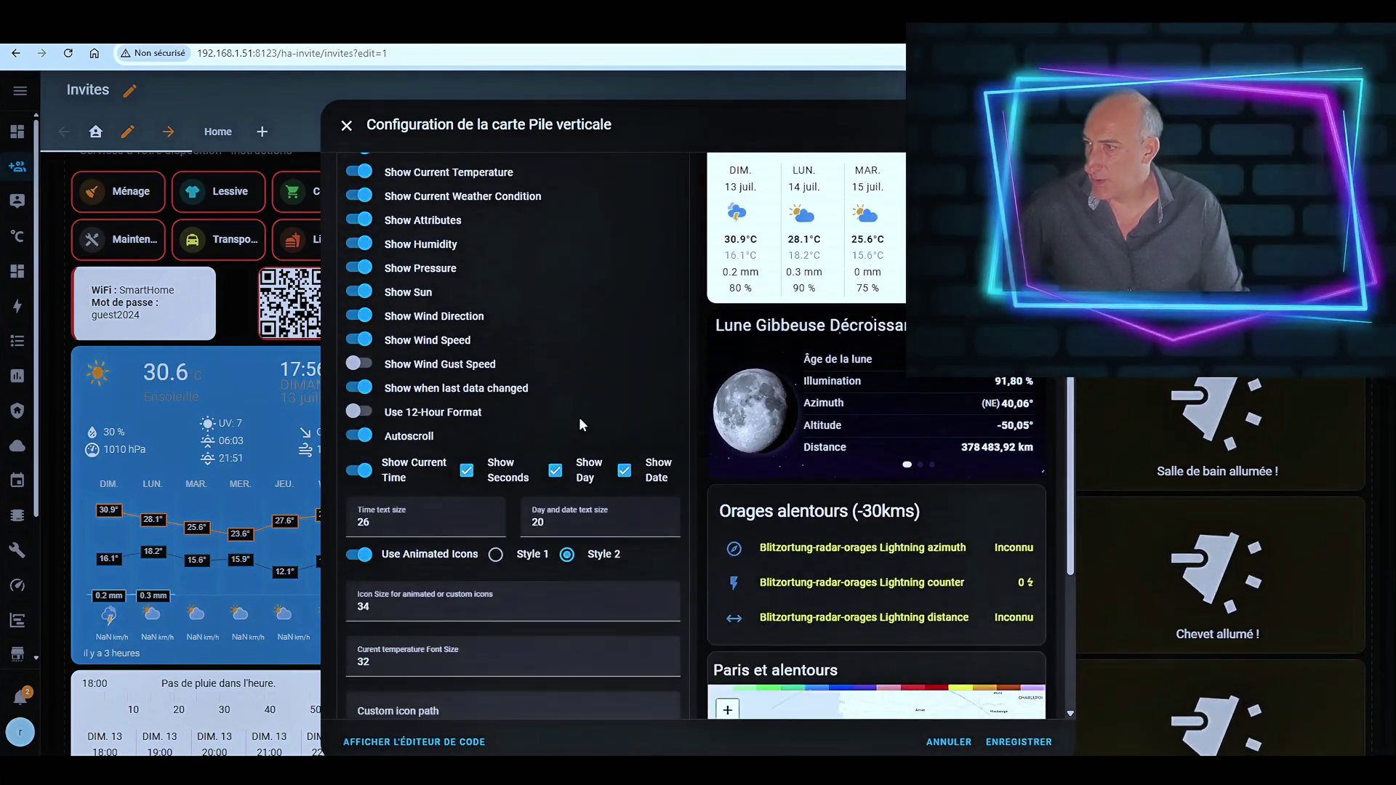
pyautogui.scroll(-2, 537, 515)
pyautogui.scroll(10, 551, 456)
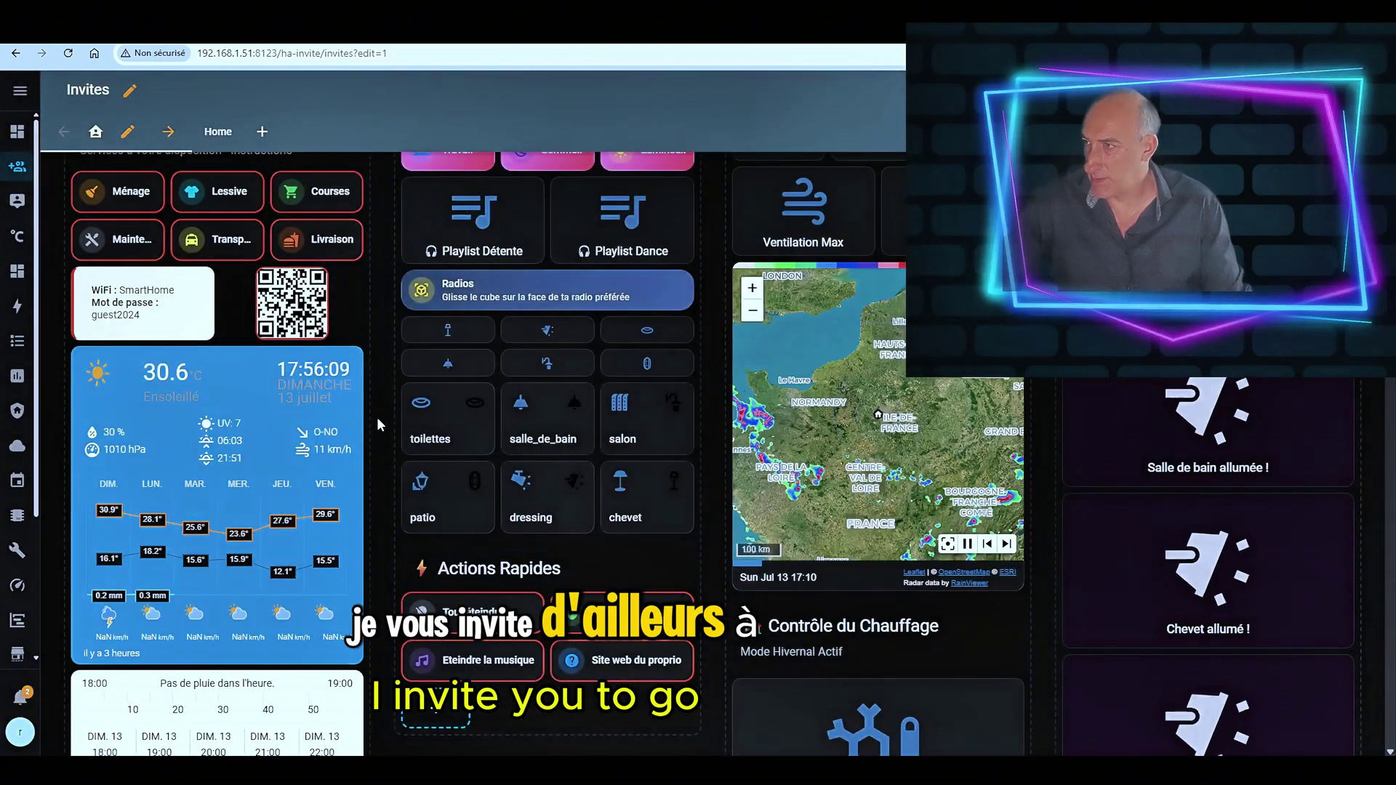
# Reopen the weather stack's configuration from the moon card and check the rain condition set on the stack's second card.
pyautogui.scroll(-4, 375, 411)
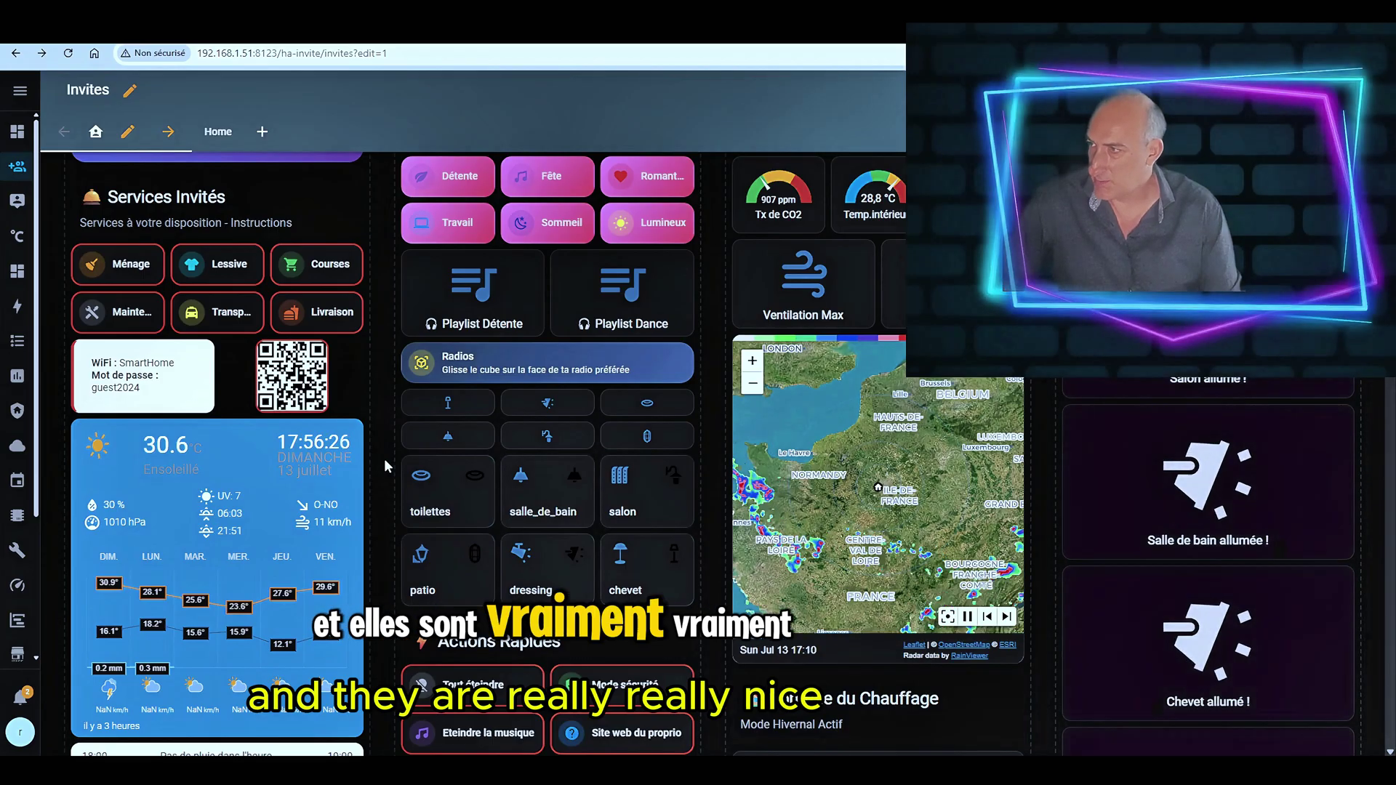
pyautogui.scroll(-1, 384, 458)
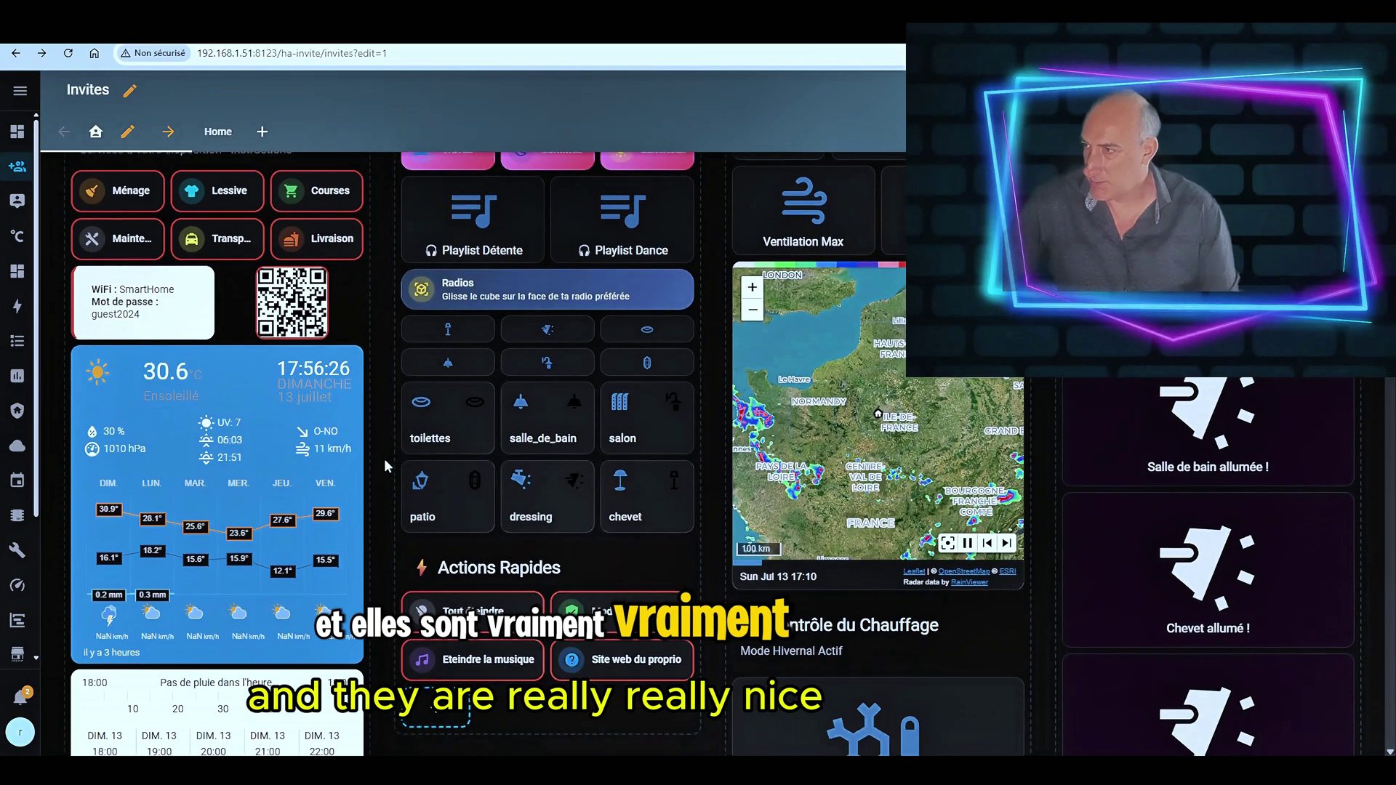
pyautogui.scroll(-10, 384, 458)
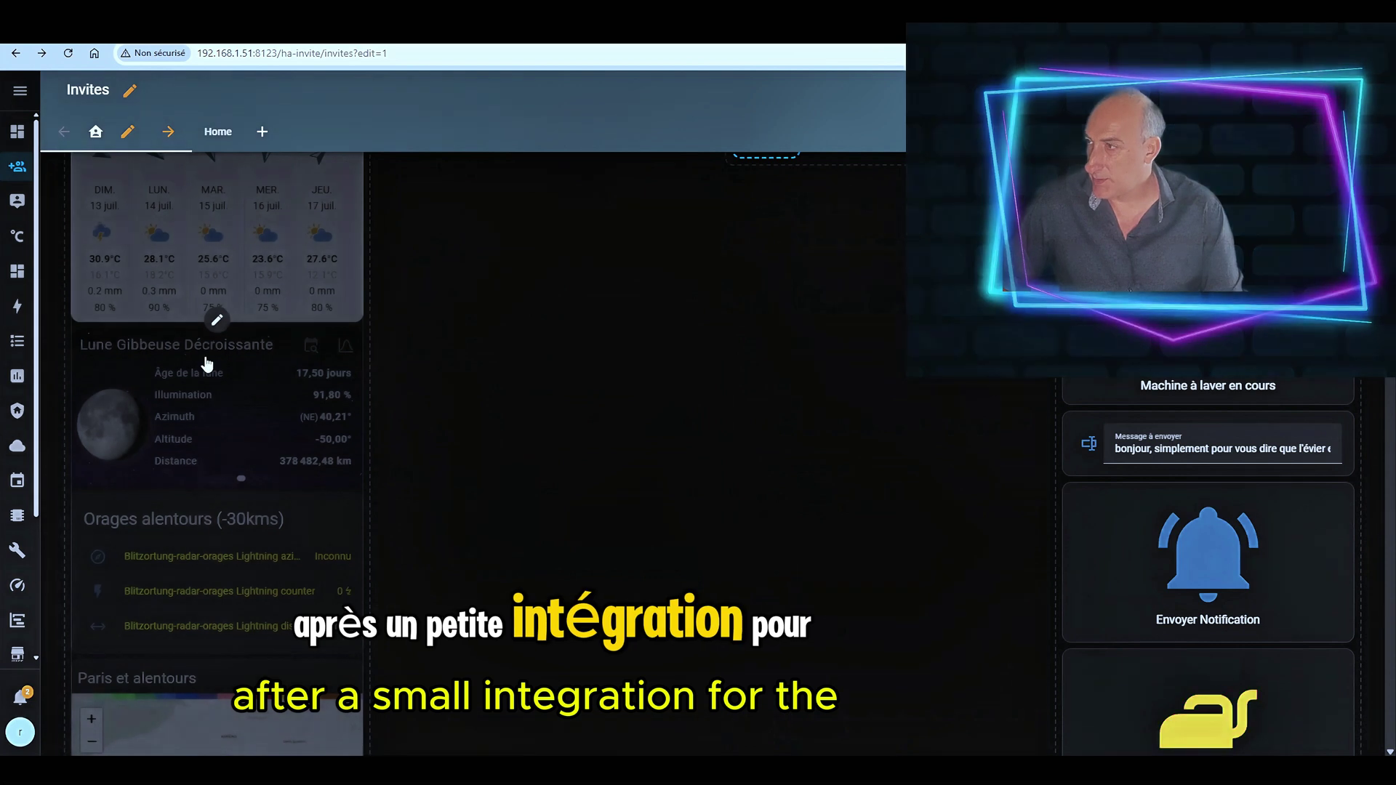
pyautogui.click(216, 320)
pyautogui.click(410, 265)
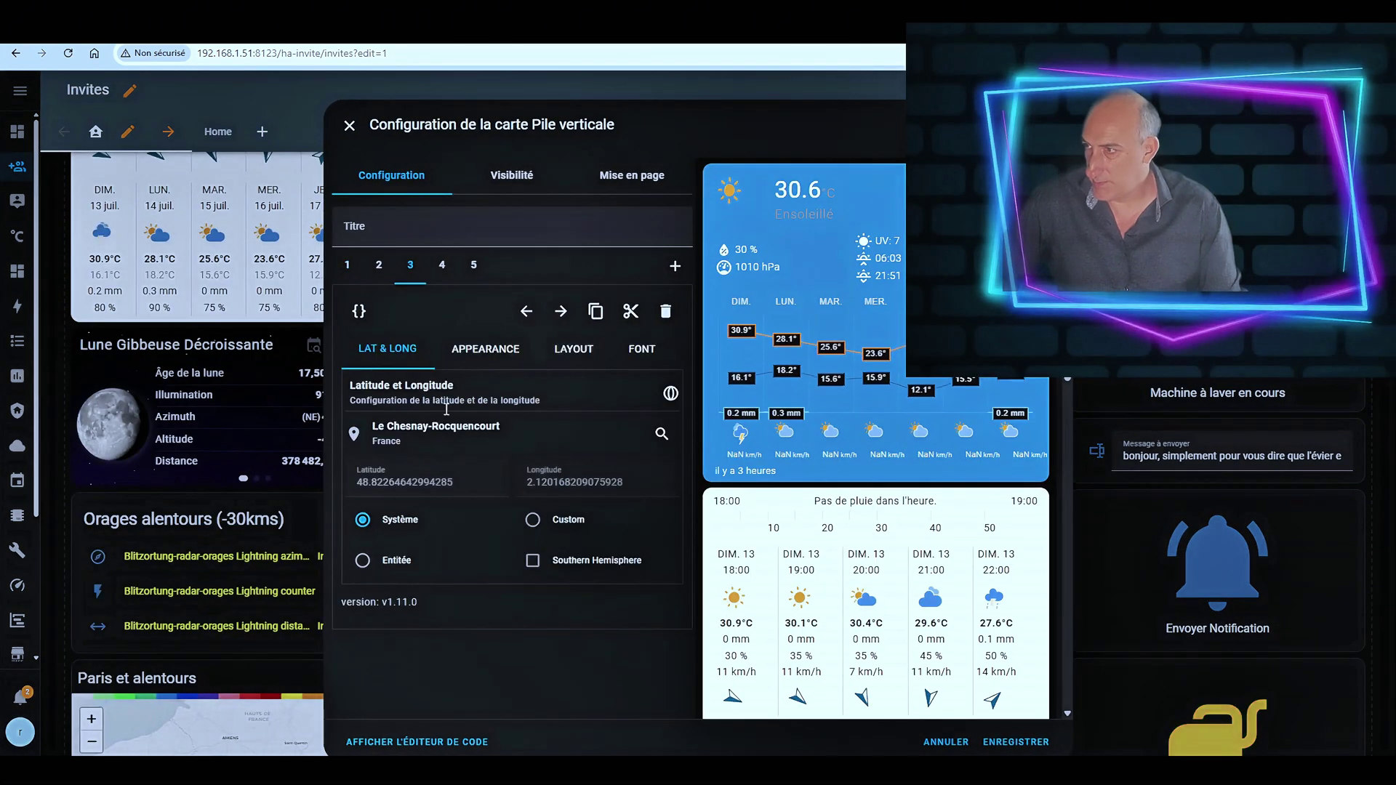
pyautogui.click(378, 266)
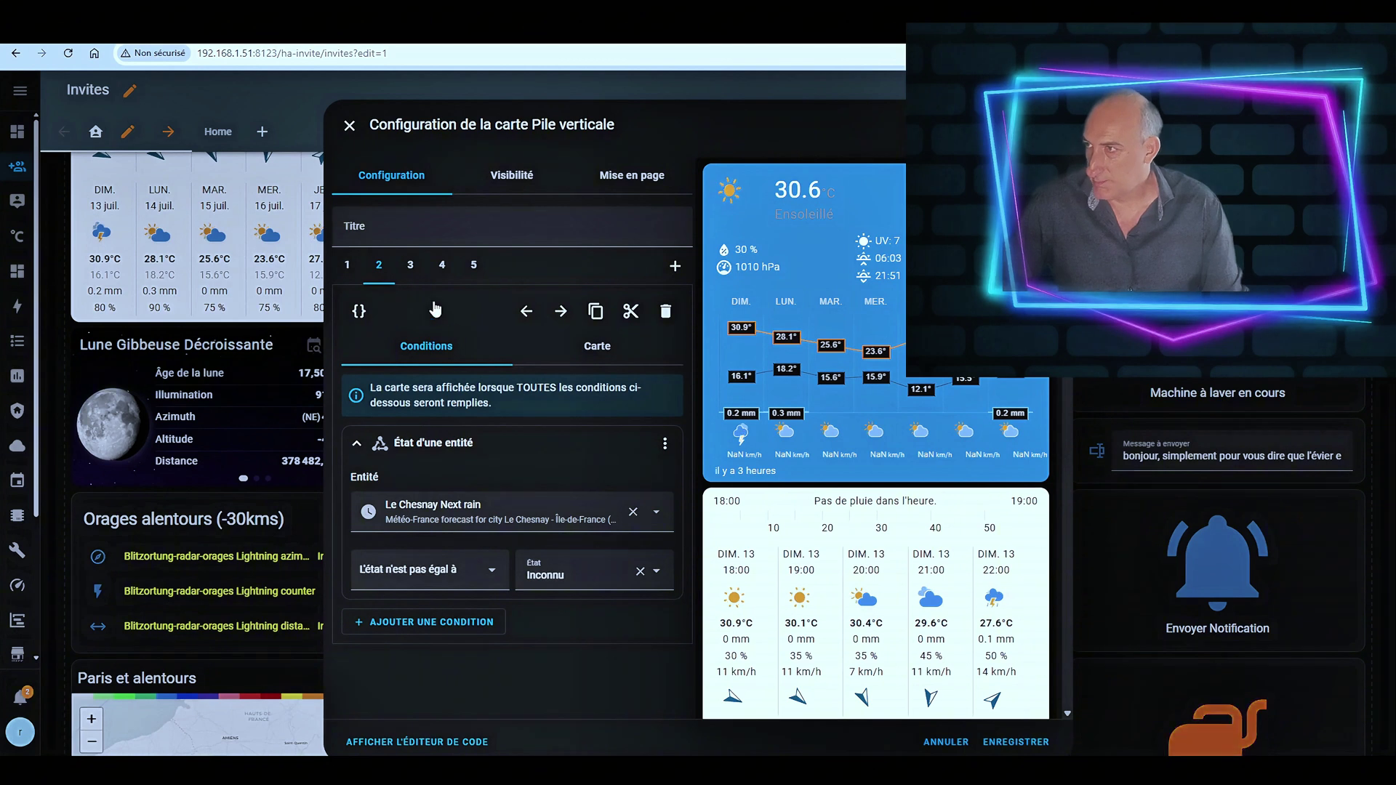
# Review the appearance settings of the moon card, third in the stack, and open the stack's fourth card.
pyautogui.click(411, 269)
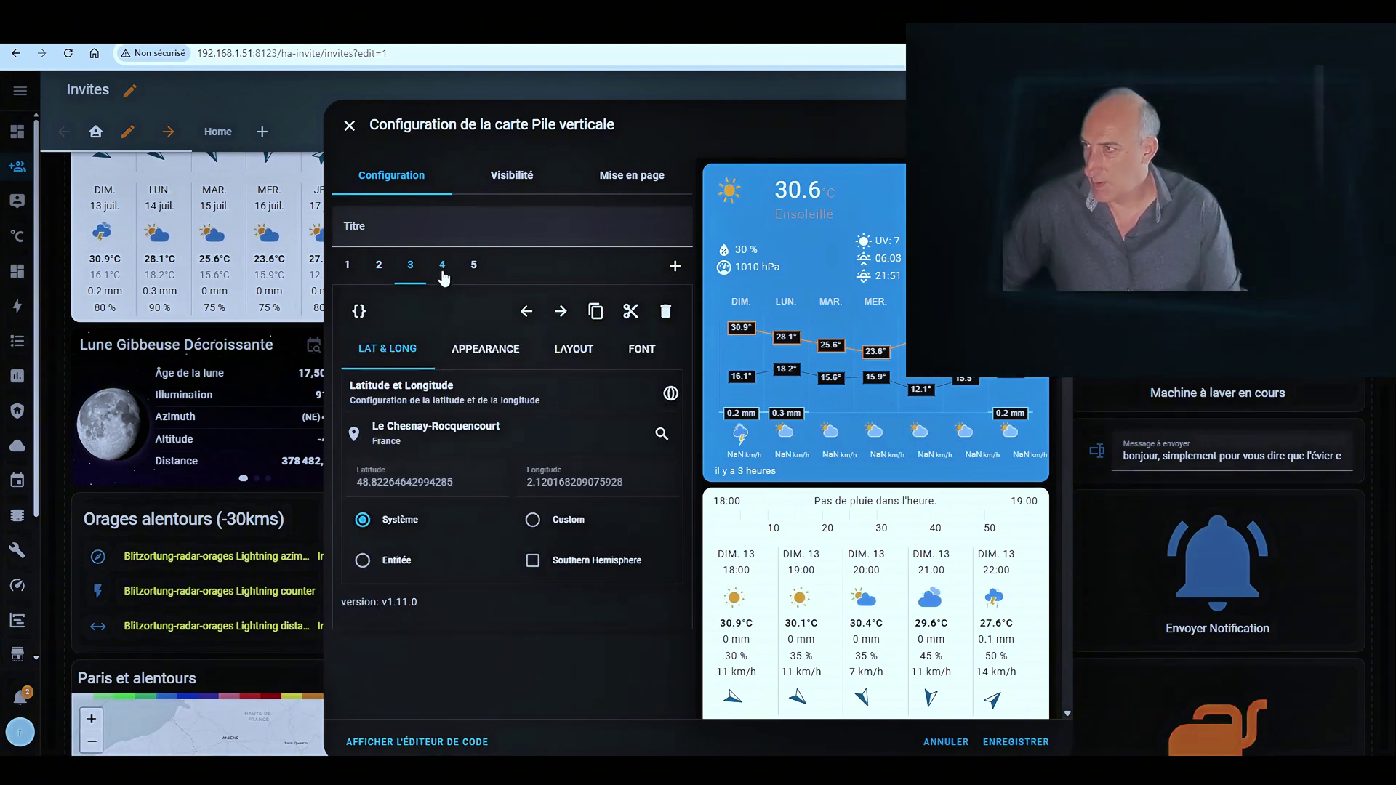
pyautogui.click(471, 352)
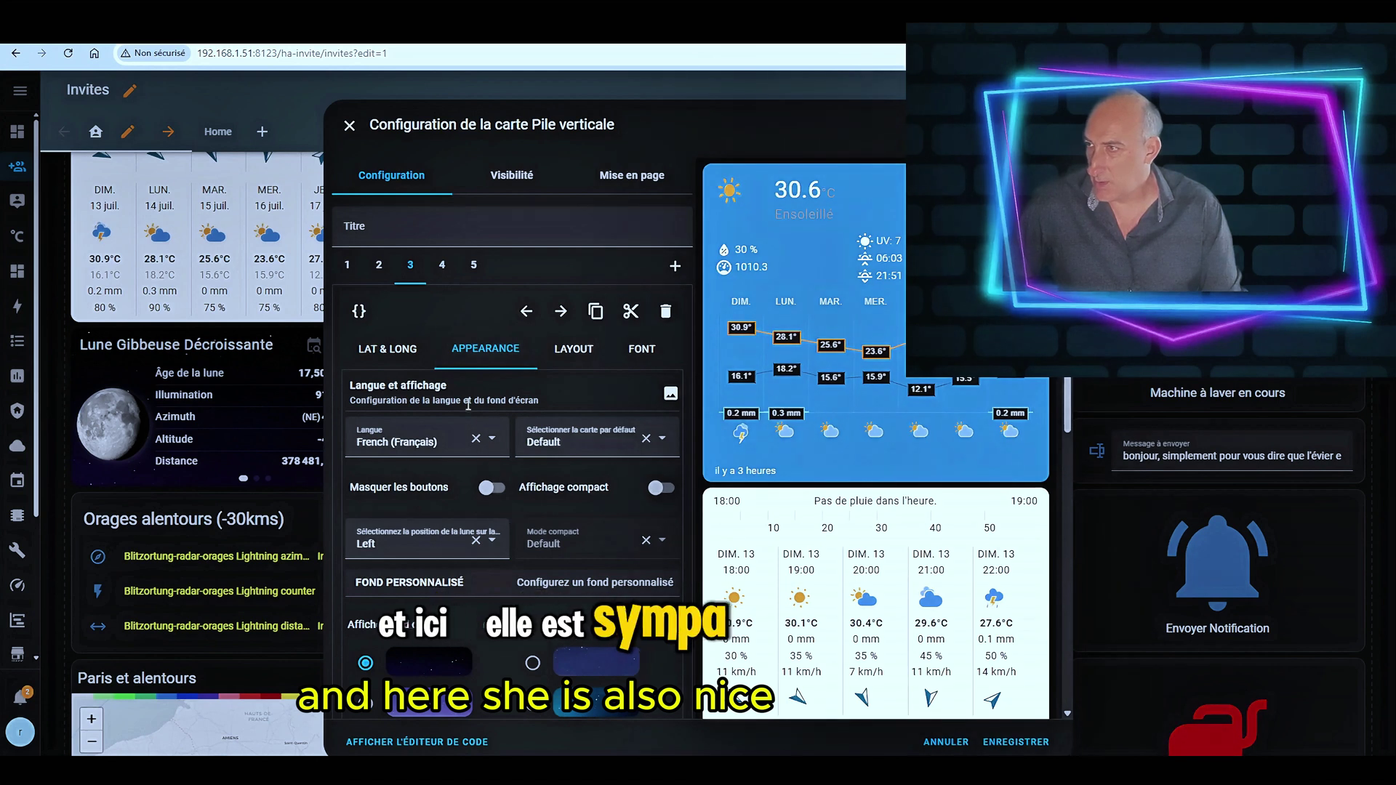
pyautogui.scroll(-3, 538, 560)
pyautogui.scroll(3, 502, 473)
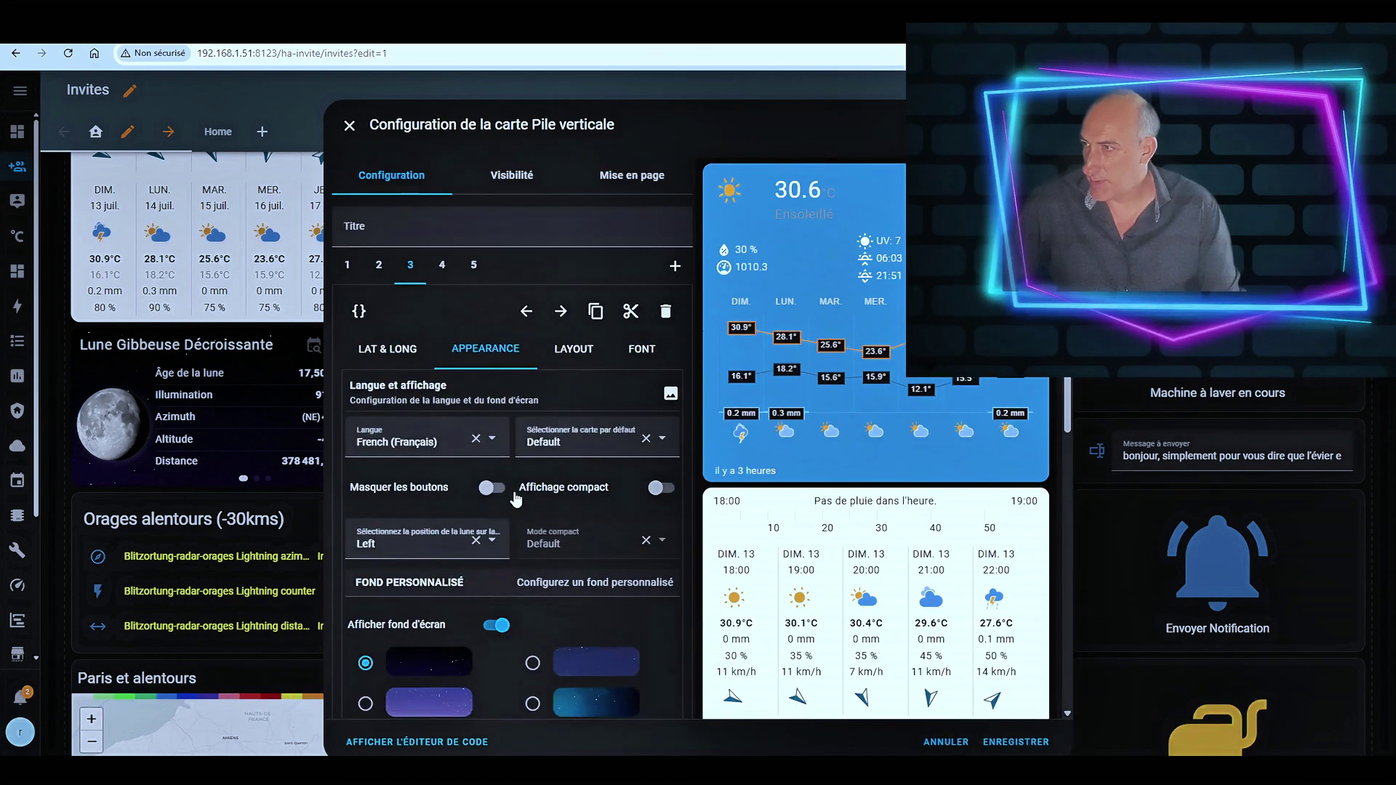
pyautogui.click(441, 264)
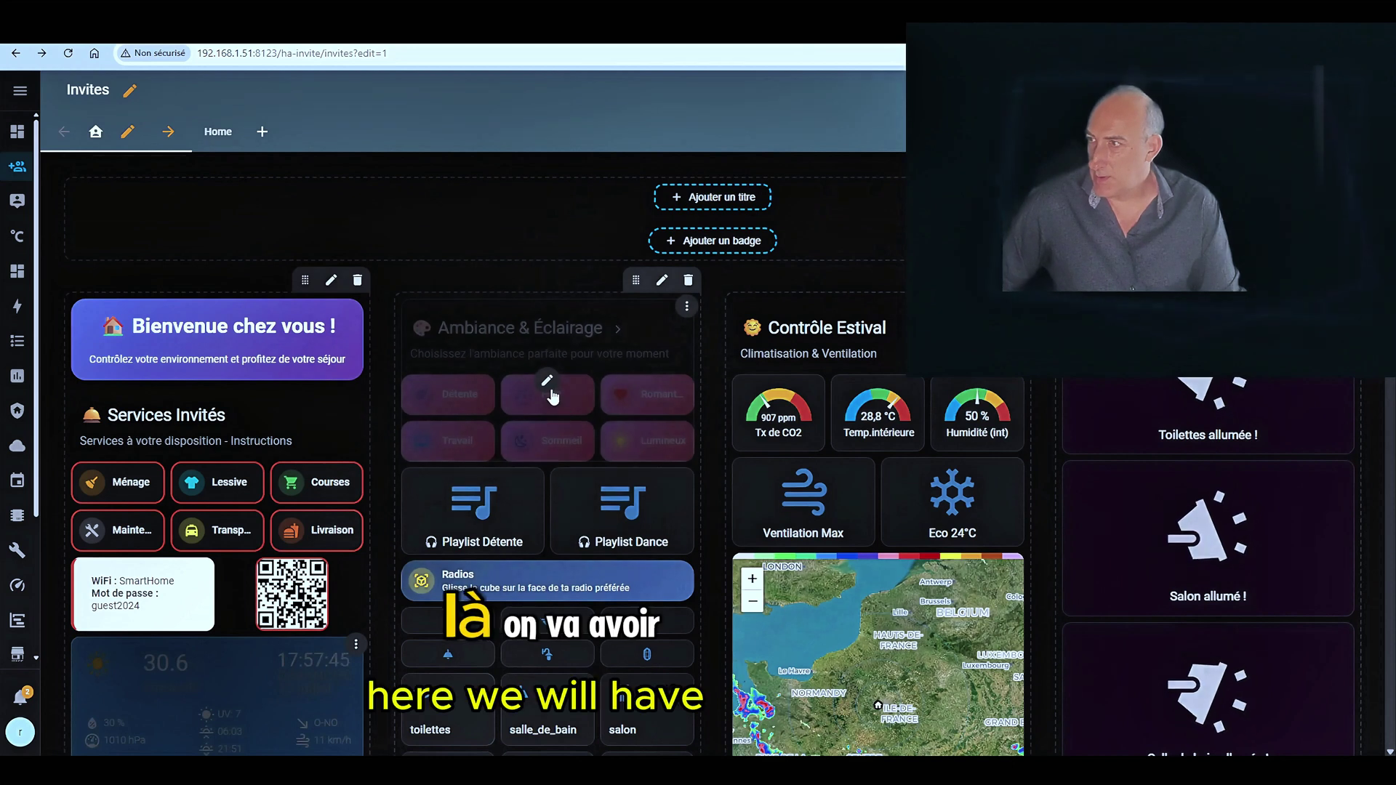
# Open the Ambiance & Éclairage card's configuration and review the code of its Mushroom title and template cards.
pyautogui.click(549, 389)
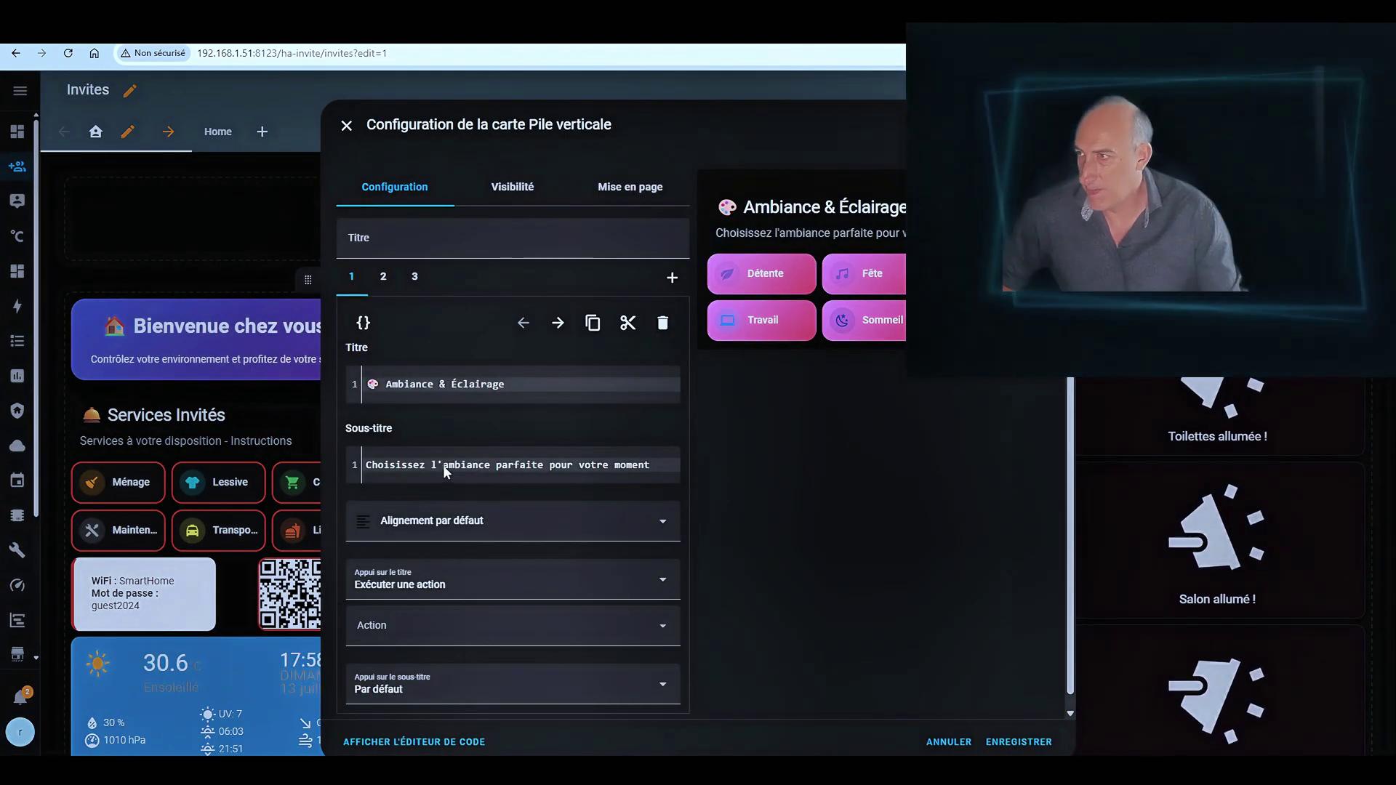
pyautogui.scroll(-1, 443, 465)
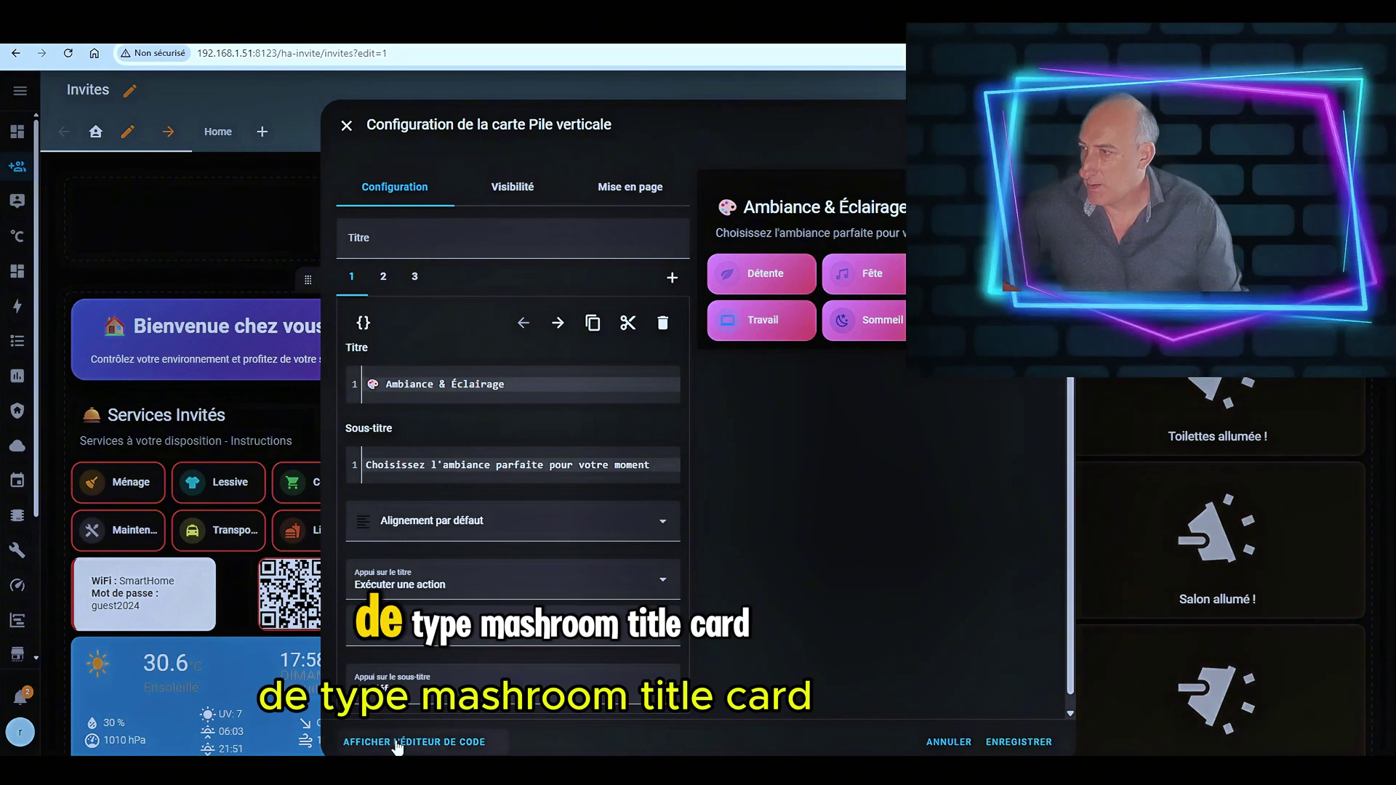
pyautogui.click(393, 742)
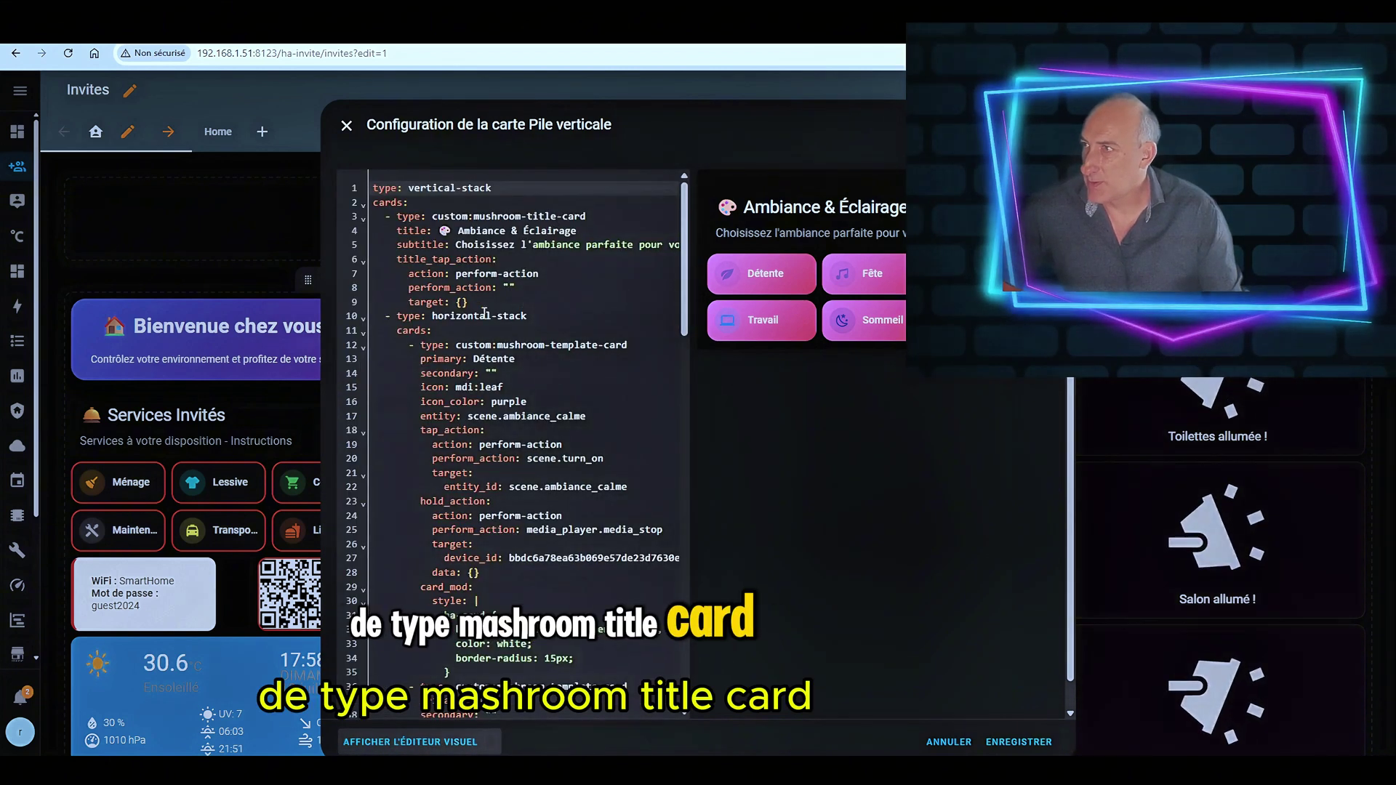
pyautogui.scroll(-5, 494, 356)
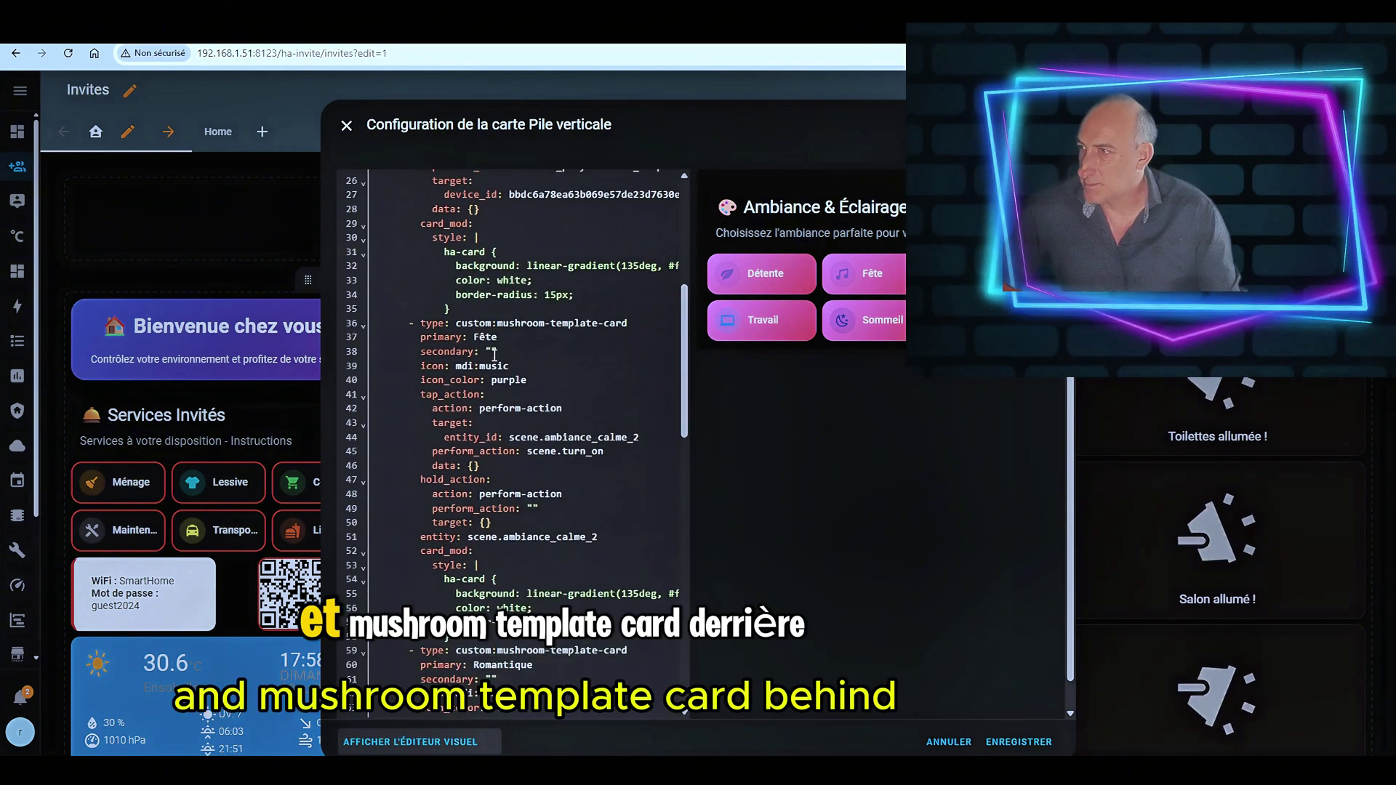
pyautogui.scroll(-2, 468, 412)
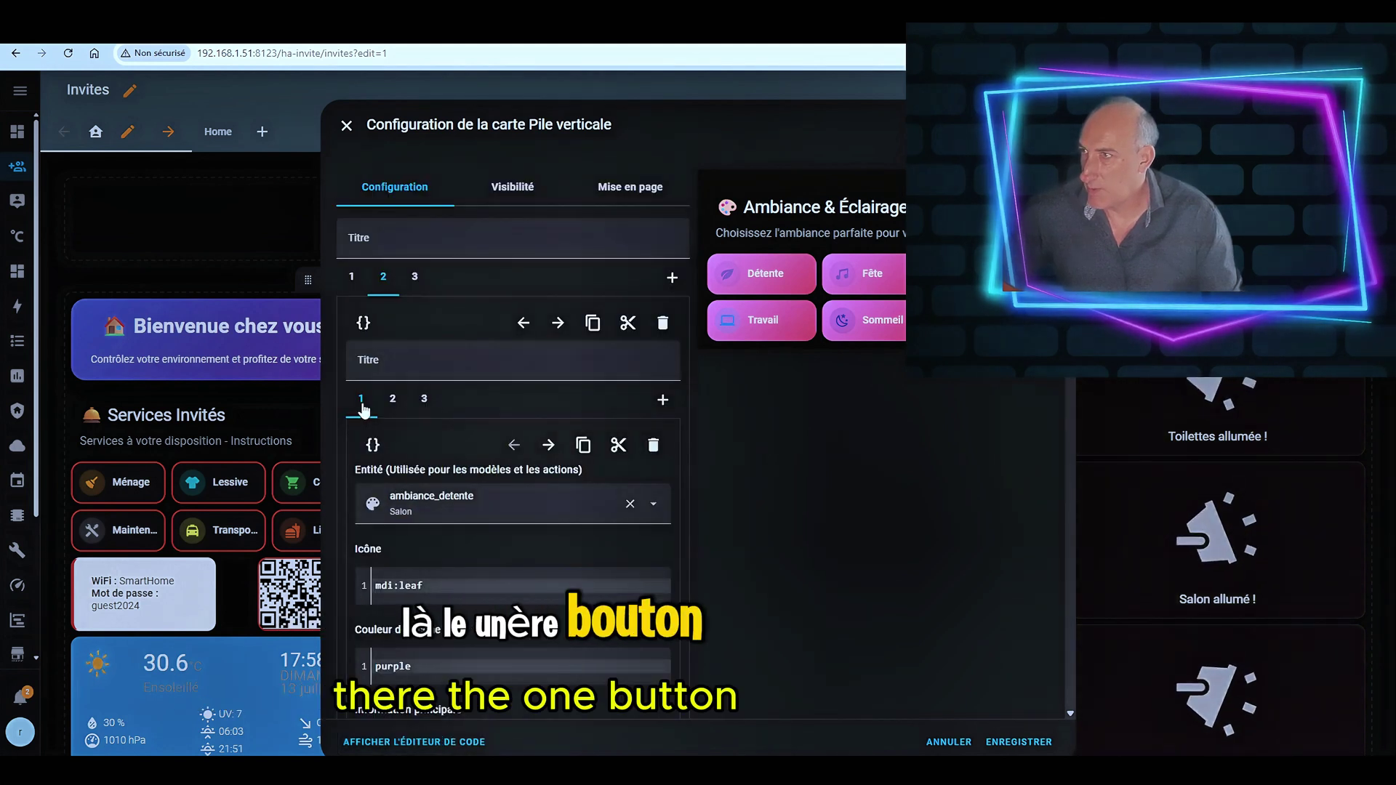
# Review the Détente button's settings, including its ambiance_detente scene activation on short tap and the stop action for musique Bose on long press.
pyautogui.scroll(-1, 471, 474)
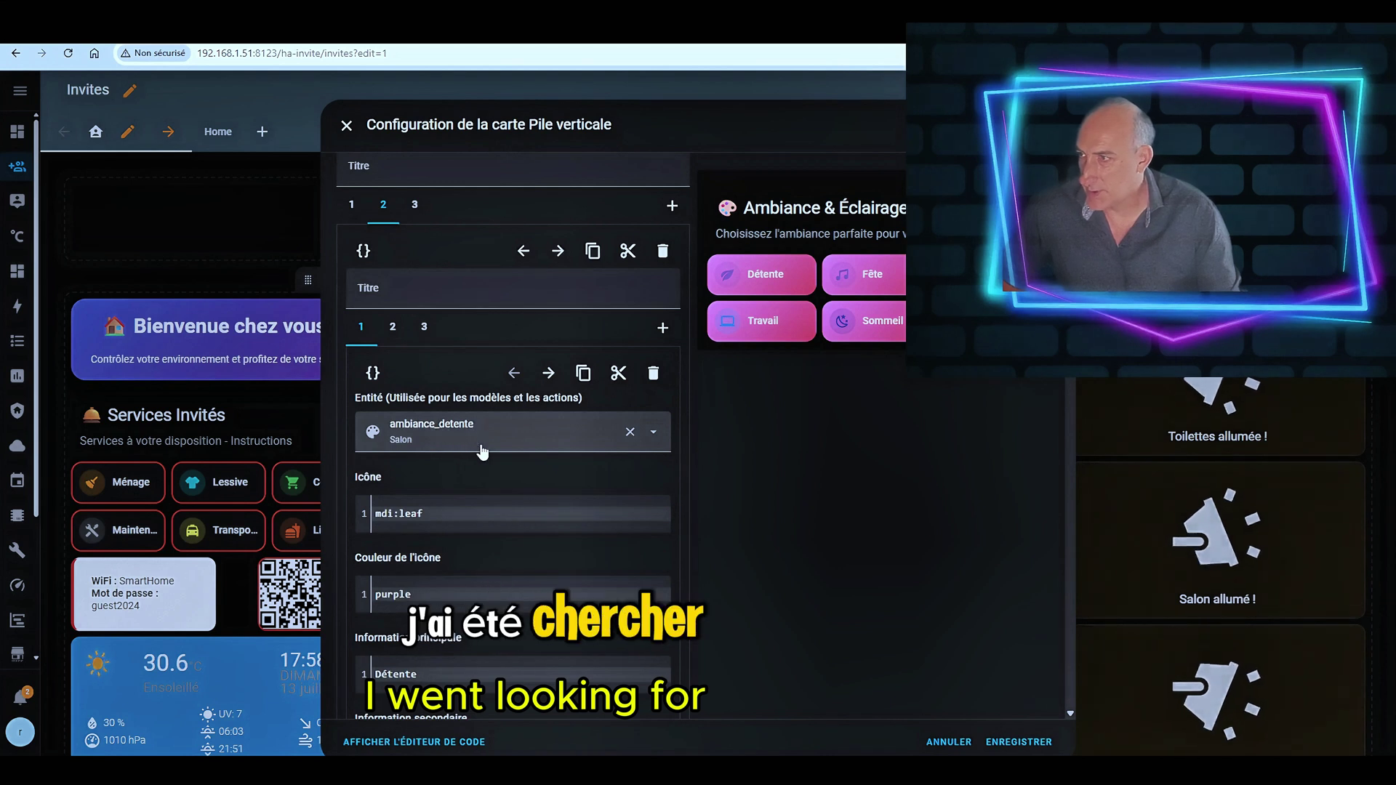
pyautogui.scroll(-8, 482, 450)
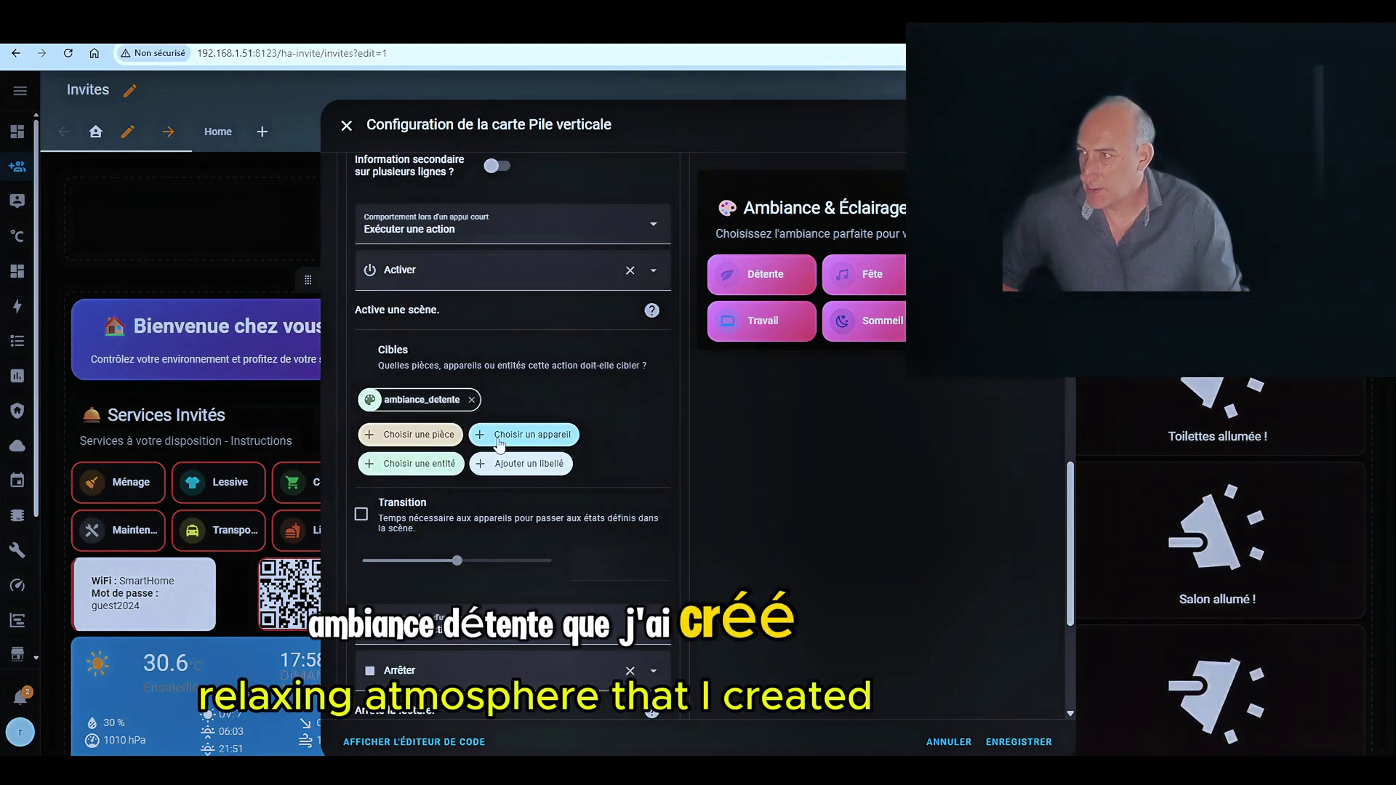
pyautogui.scroll(-3, 480, 527)
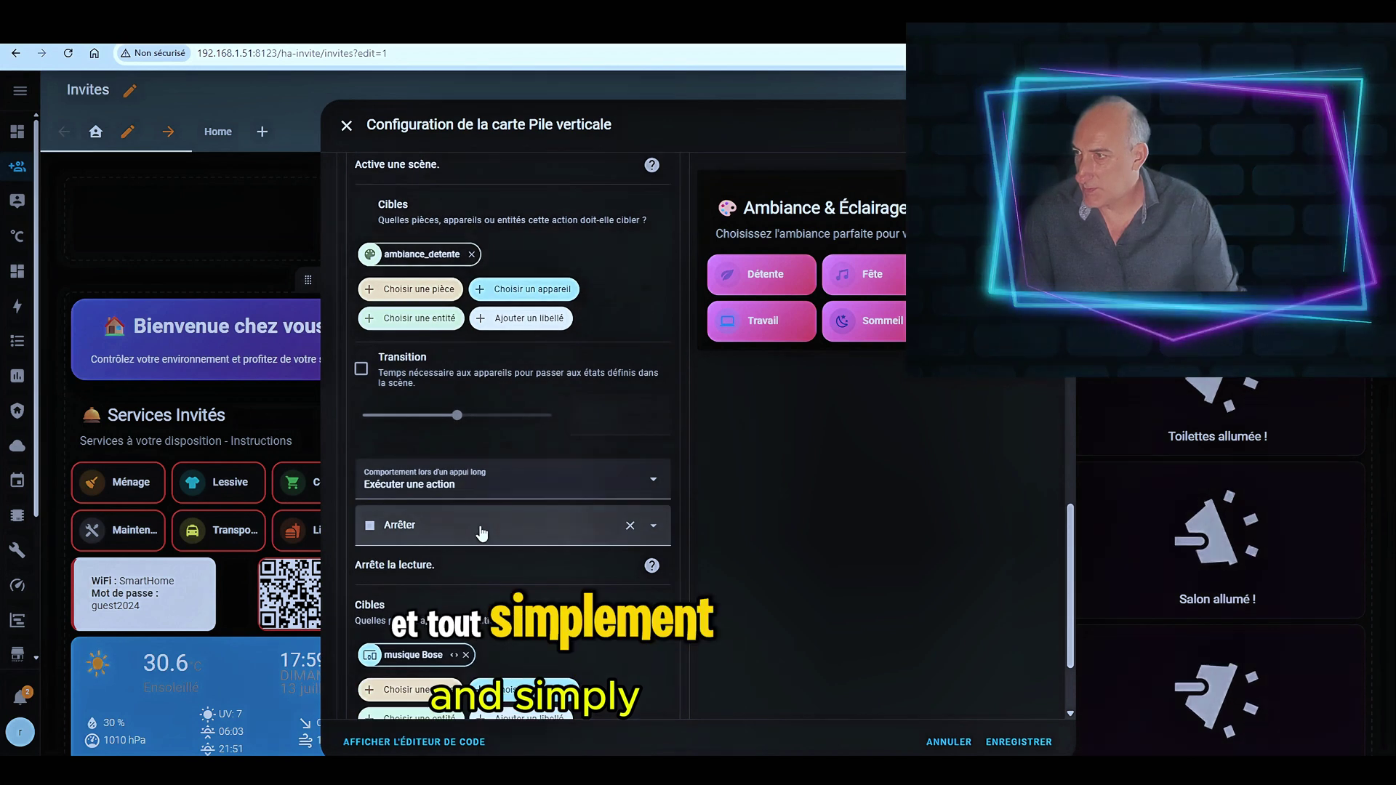
pyautogui.scroll(-1, 476, 509)
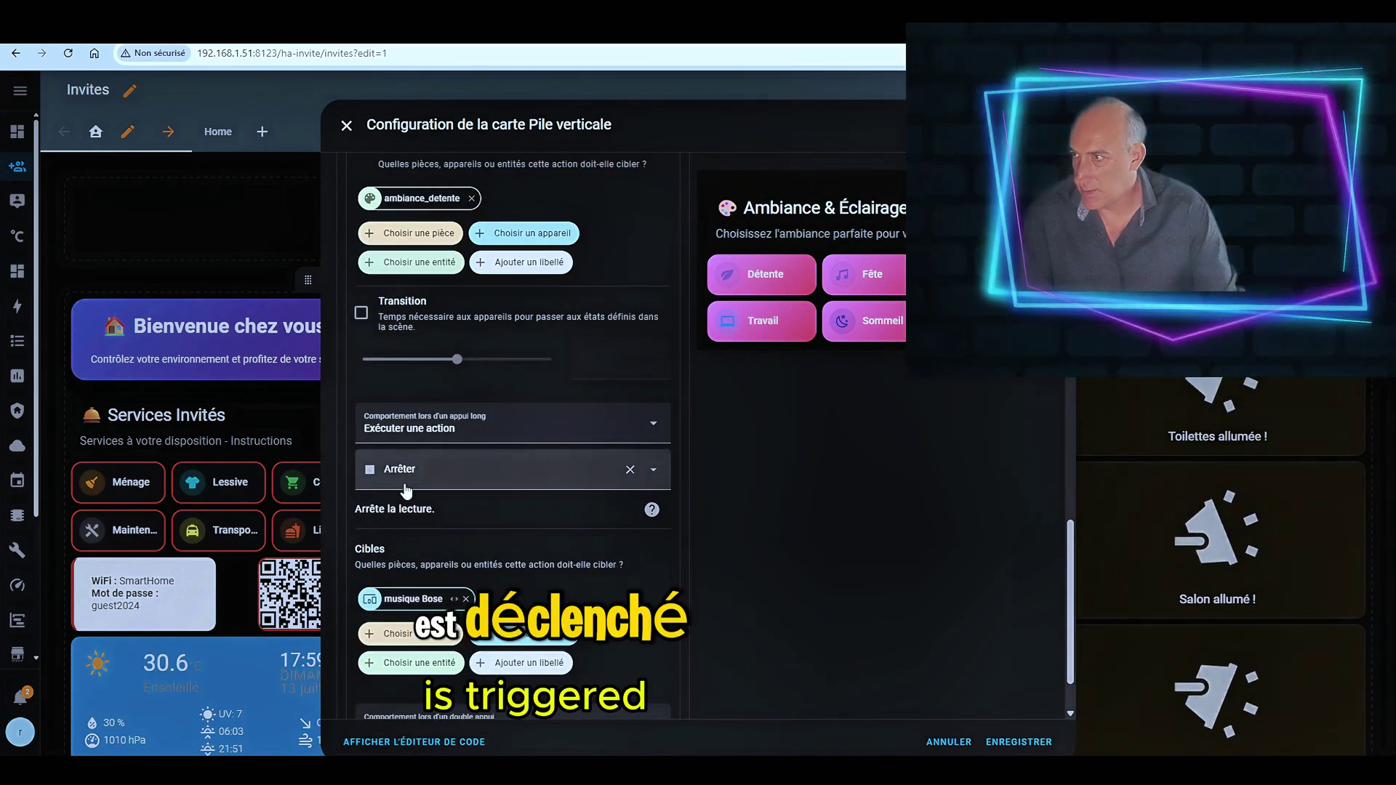
pyautogui.scroll(-1, 494, 473)
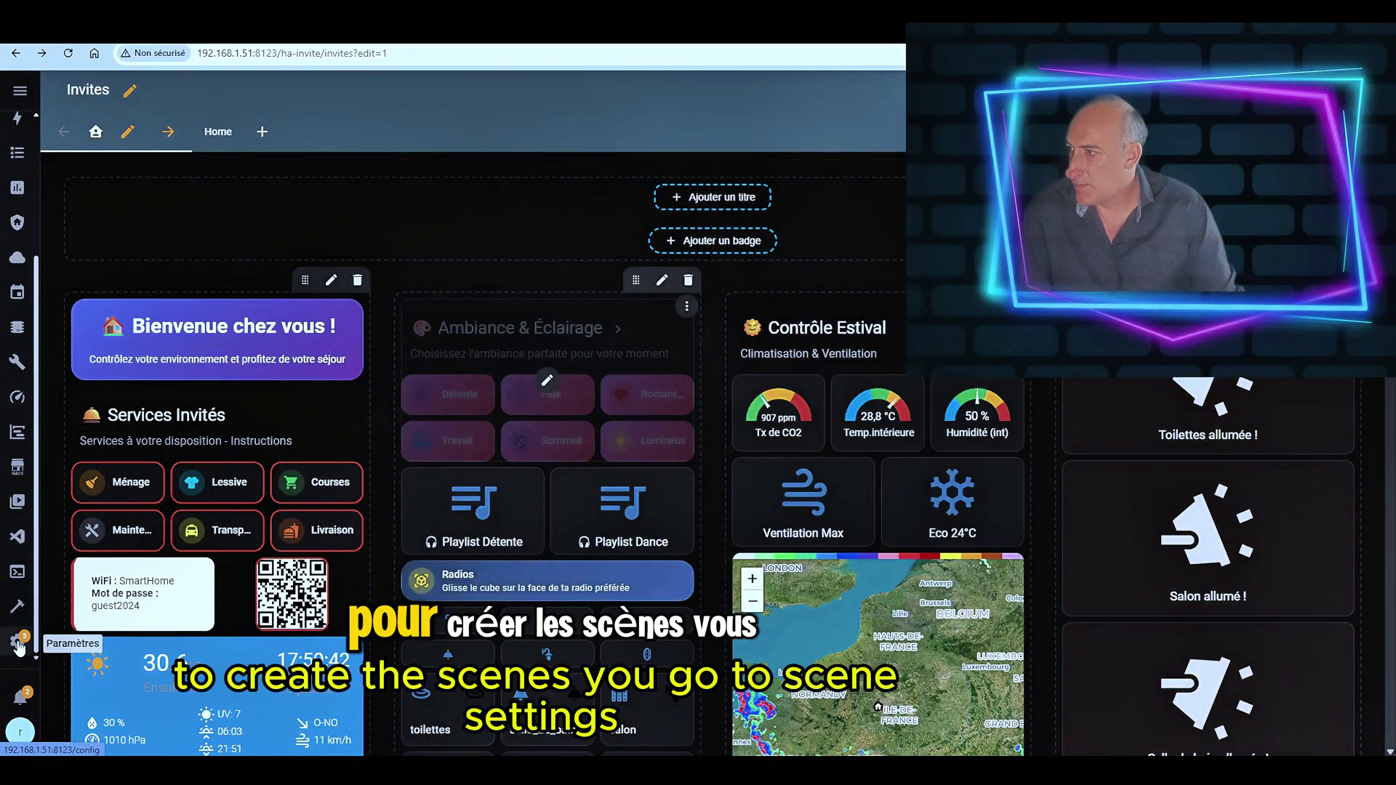
# Open the scenes list in the Home Assistant settings and look through the available scenes.
pyautogui.click(18, 643)
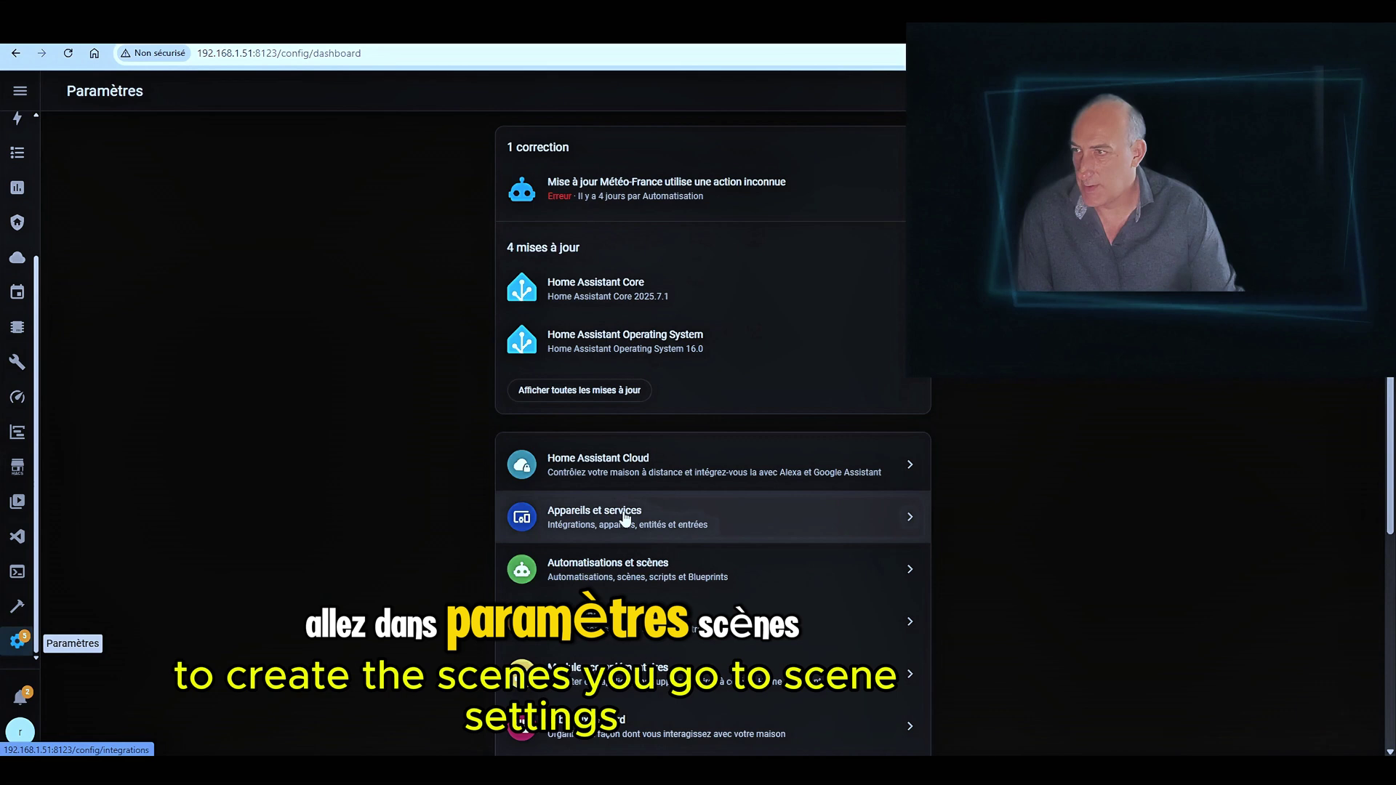
pyautogui.click(630, 574)
pyautogui.click(686, 88)
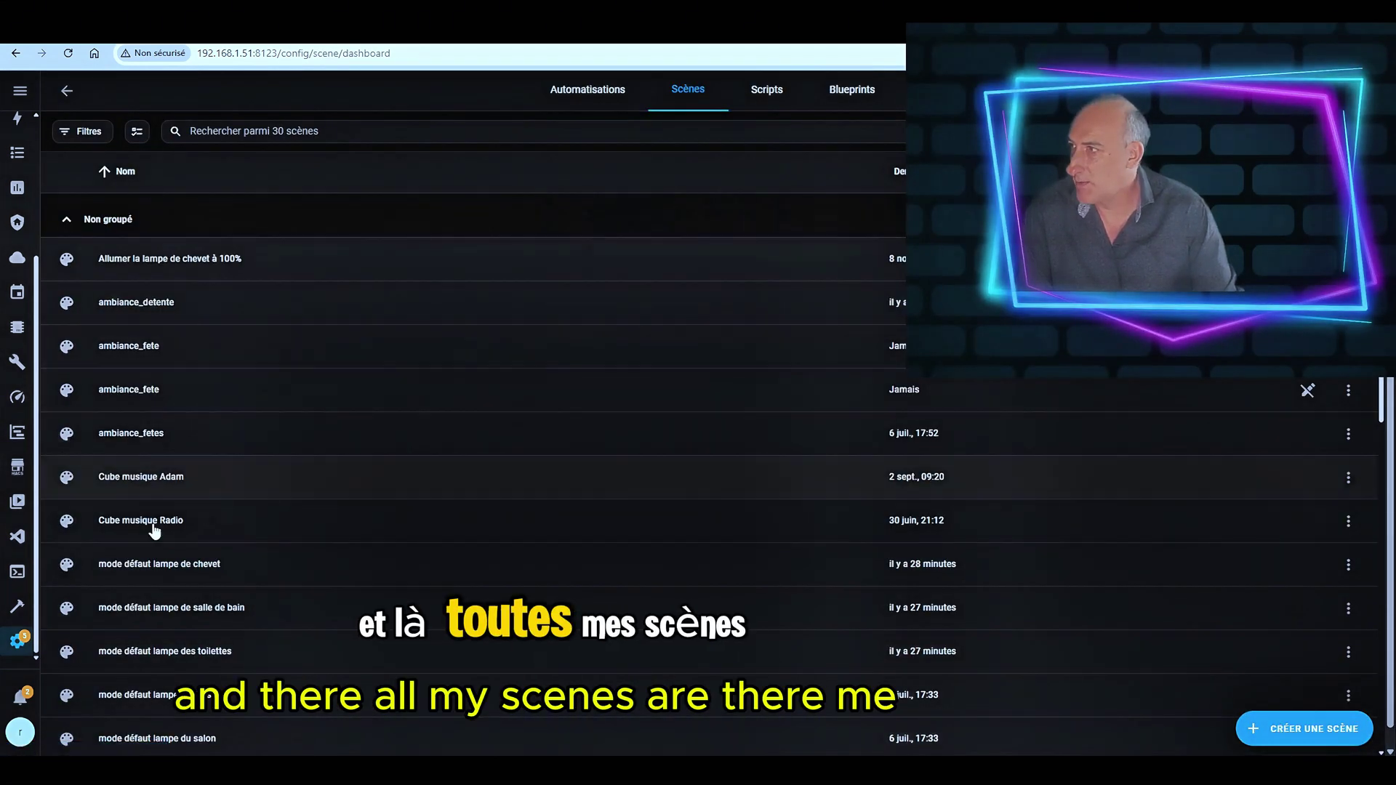
pyautogui.scroll(-12, 299, 499)
pyautogui.scroll(12, 298, 499)
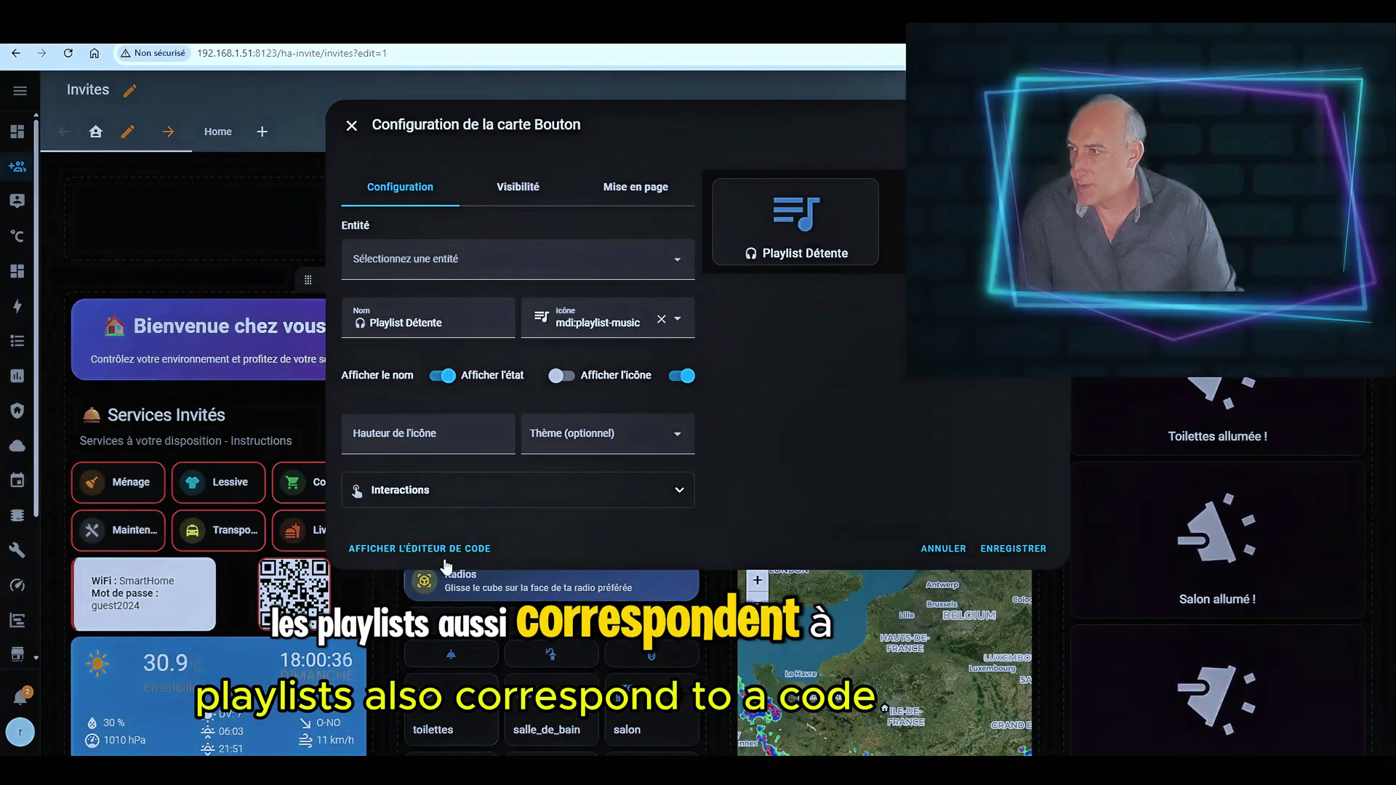
# Show the code of the Playlist Détente button card, examine the hold action's media_content_id, and close the configuration.
pyautogui.click(445, 557)
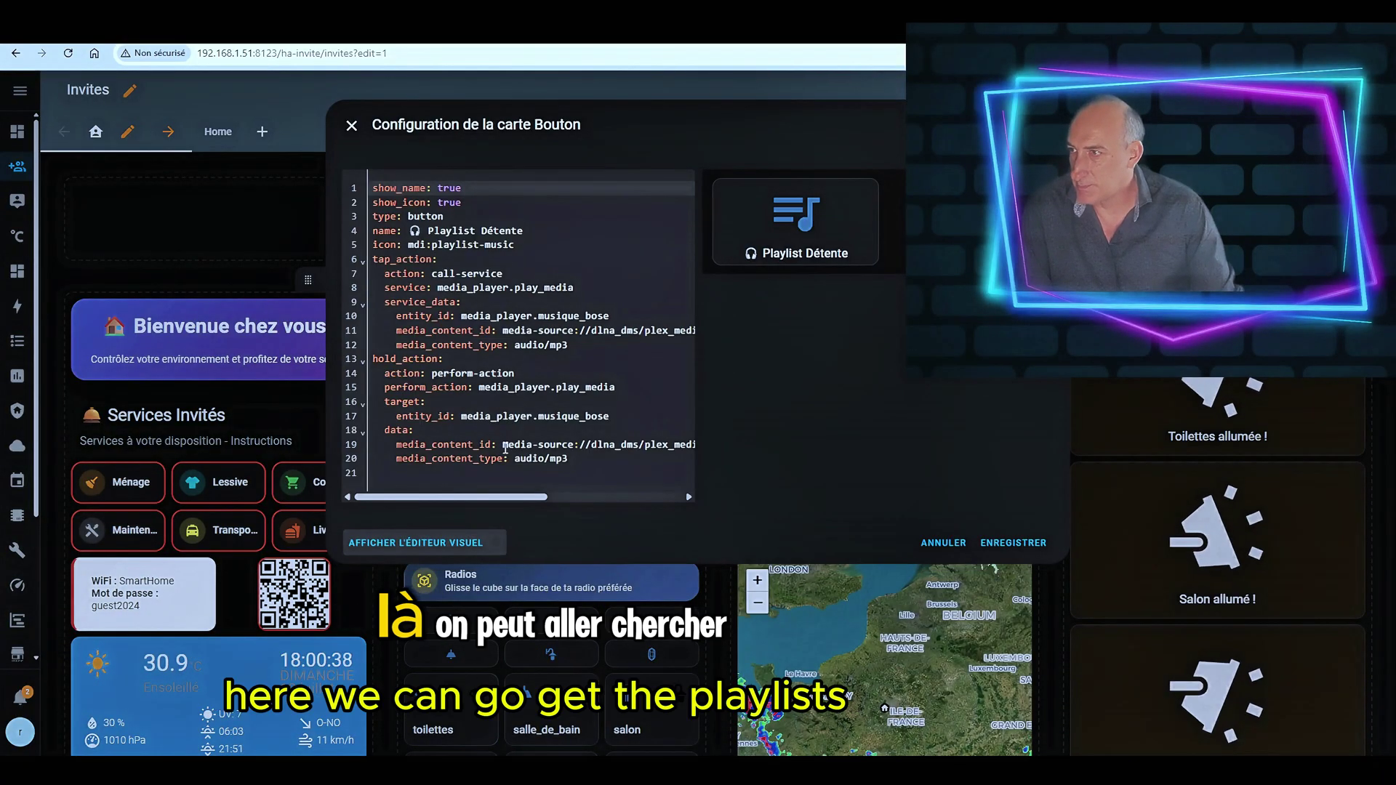
pyautogui.moveTo(503, 445); pyautogui.dragTo(732, 451)
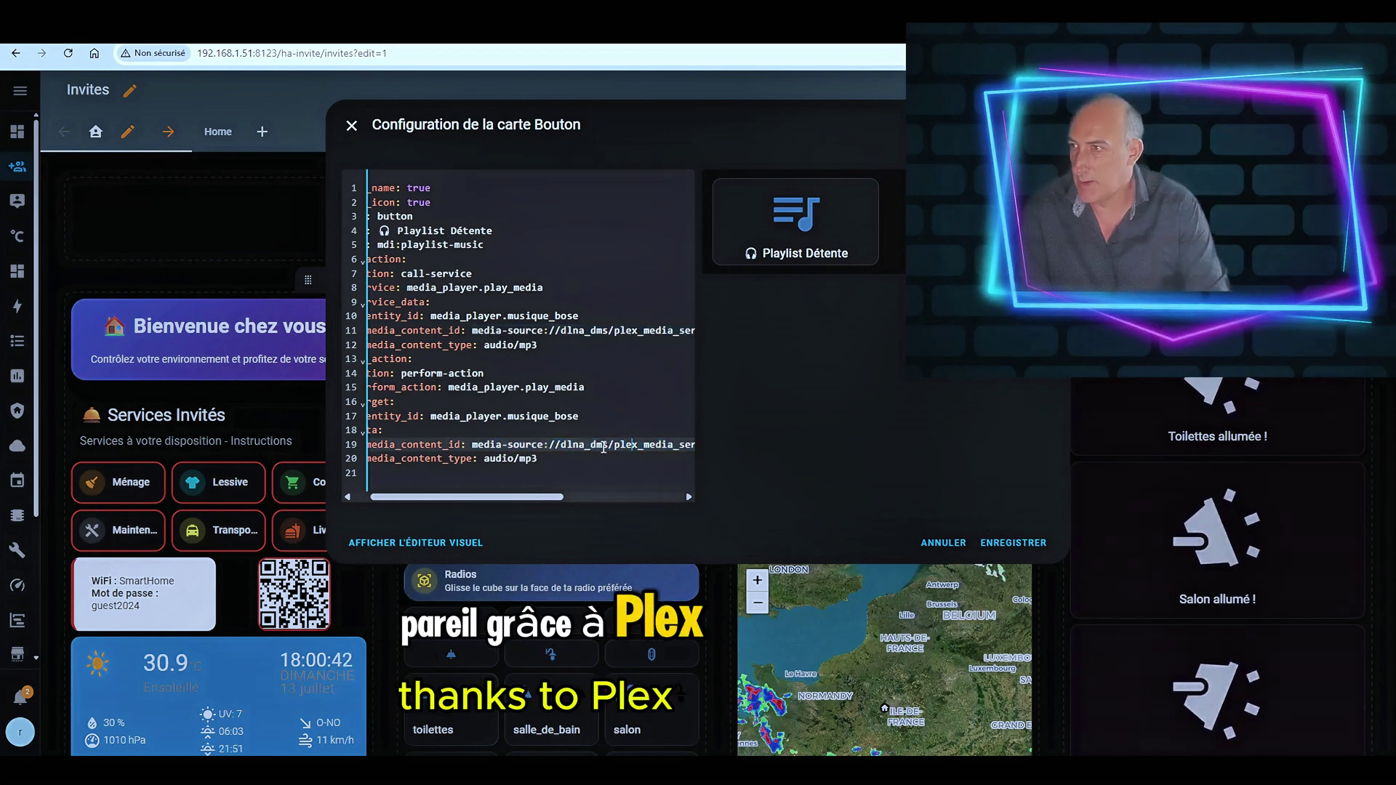
pyautogui.hscroll(5, 604, 447)
pyautogui.hscroll(-8, 604, 448)
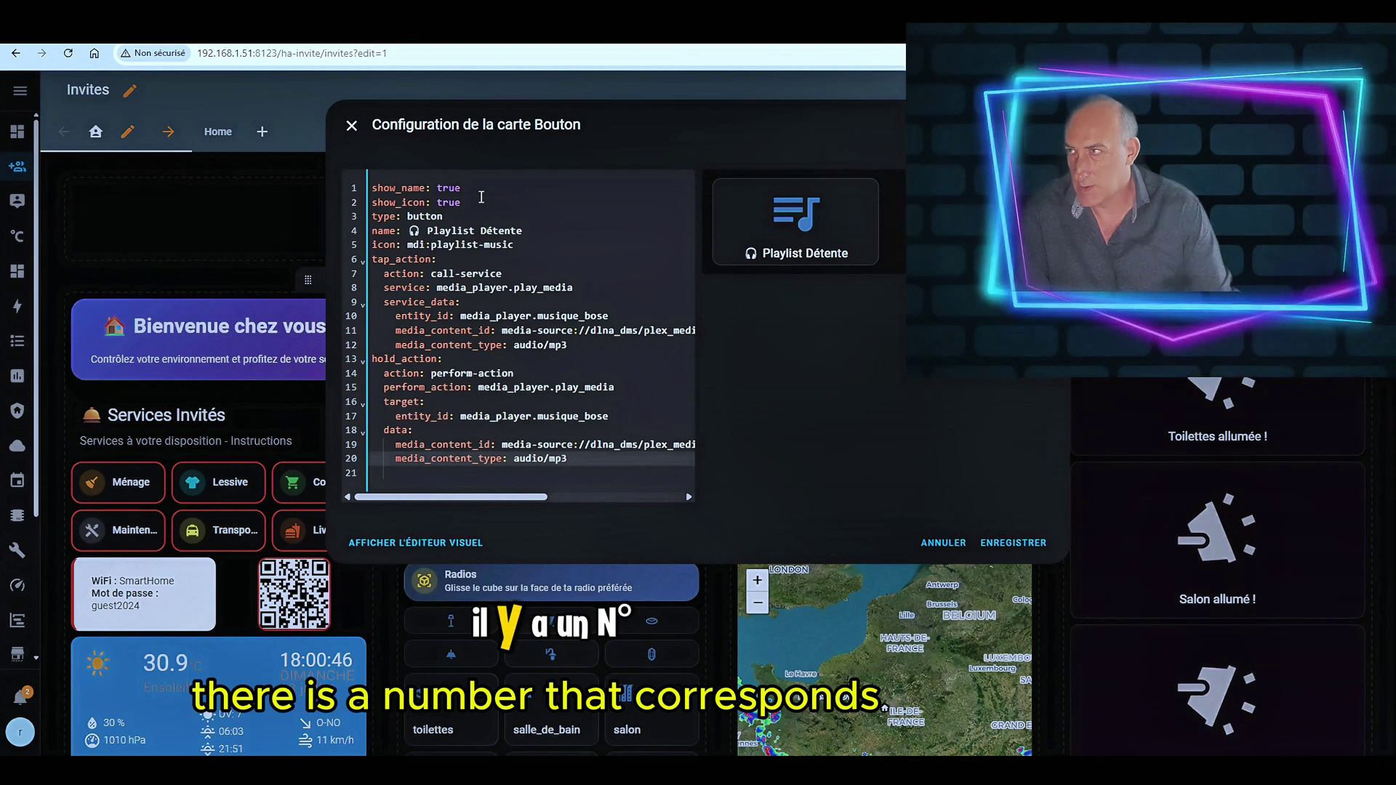
pyautogui.click(351, 128)
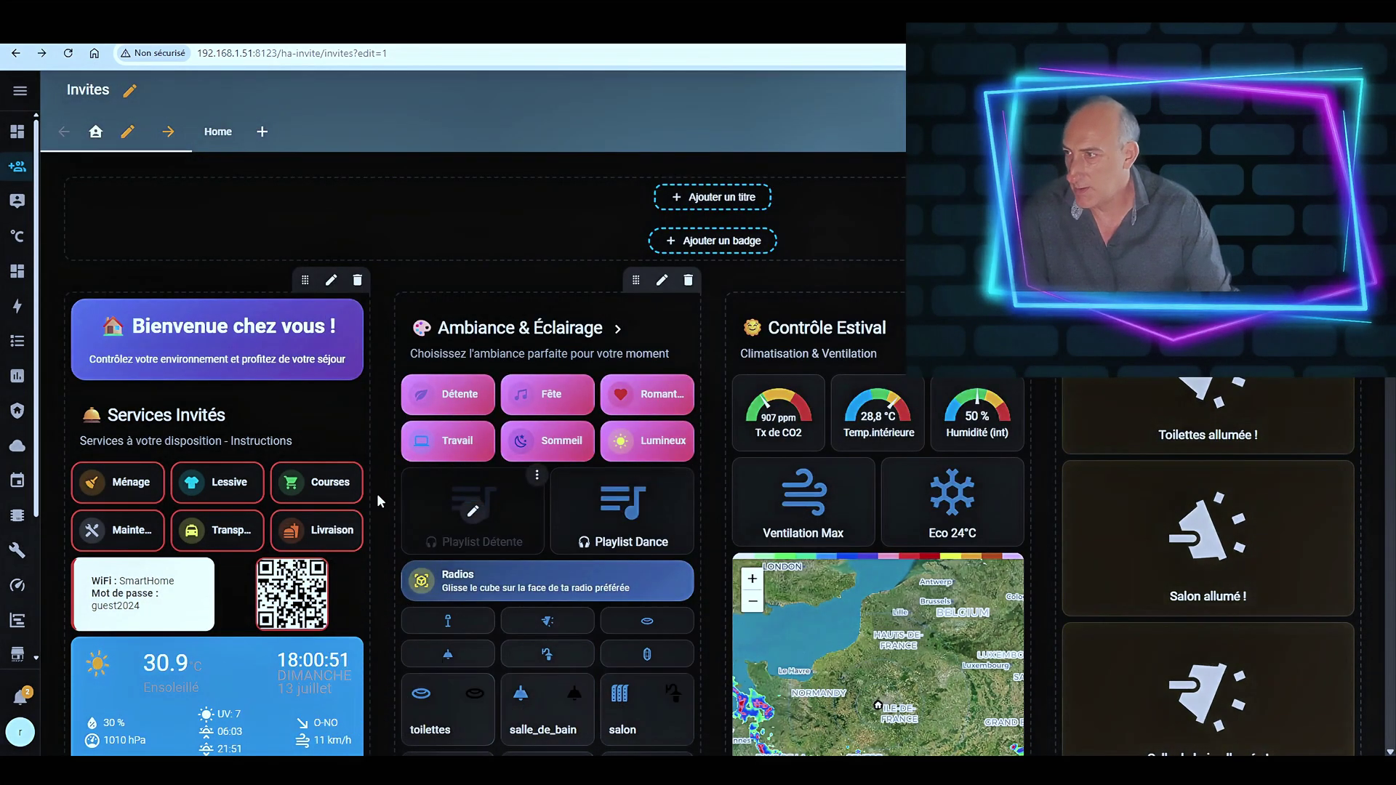
# Open the Radios Mushroom Template card's configuration, check its entity and display settings, and close it.
pyautogui.scroll(-2, 450, 473)
pyautogui.click(443, 433)
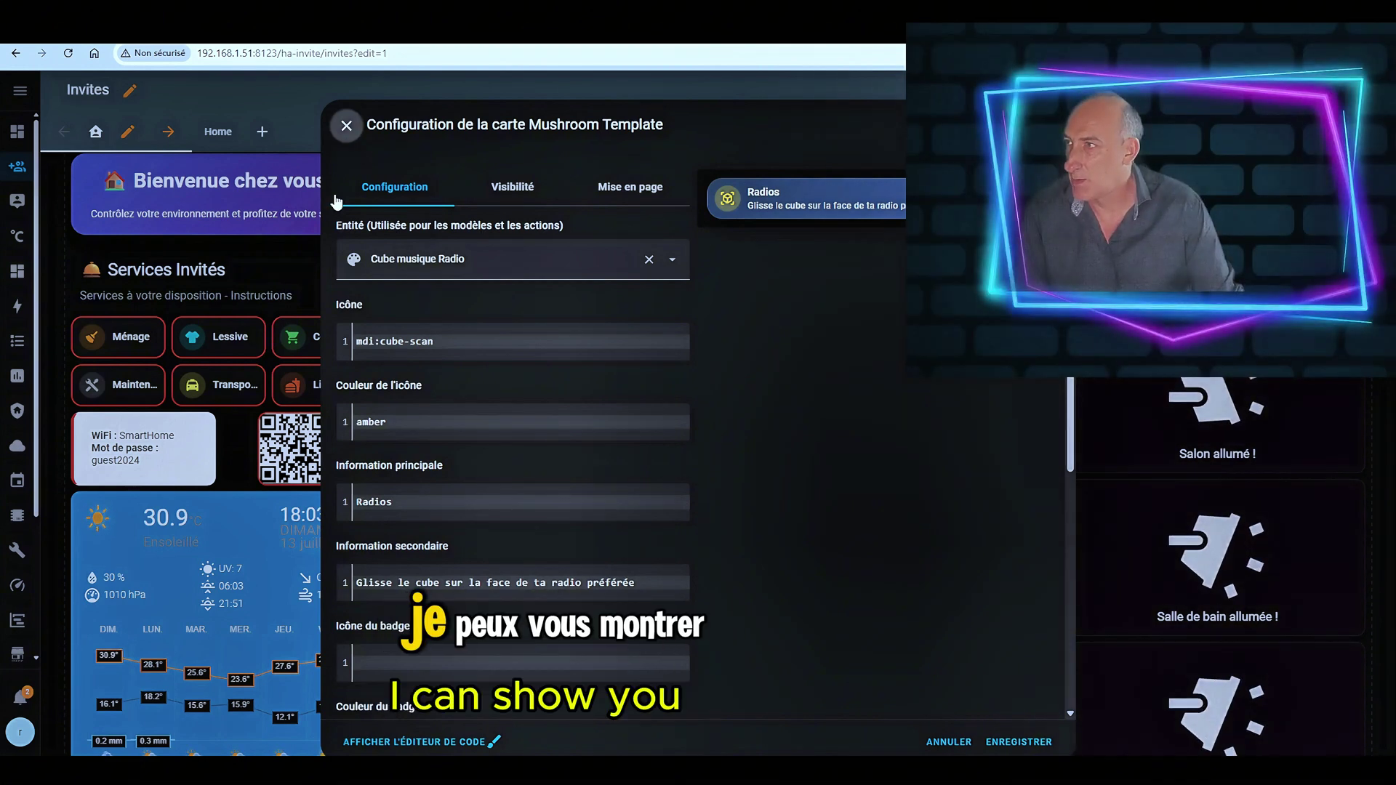
pyautogui.click(346, 126)
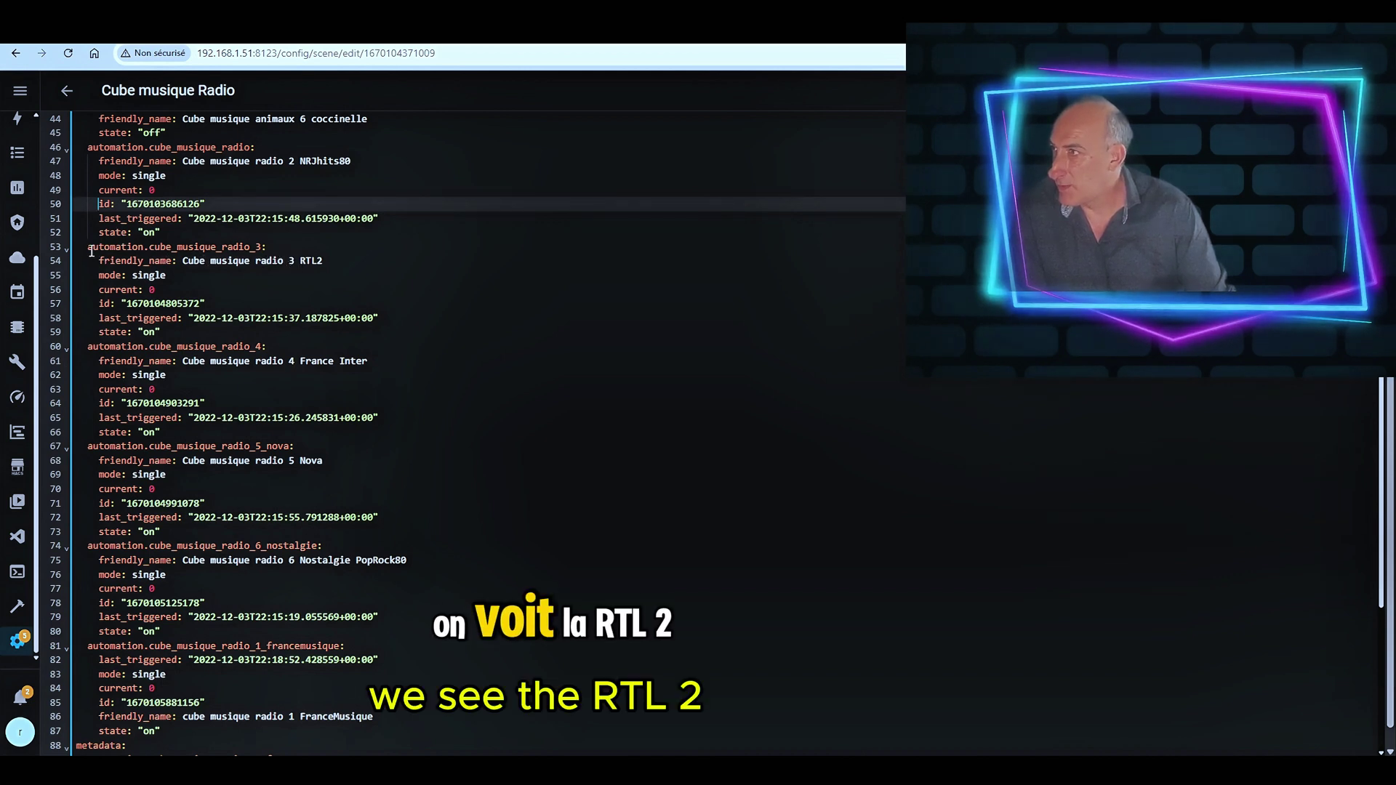
# Examine the automation.cube_musique_radio_3 entry in the Cube musique Radio scene code, including its id and RTL2 friendly name.
pyautogui.click(215, 246)
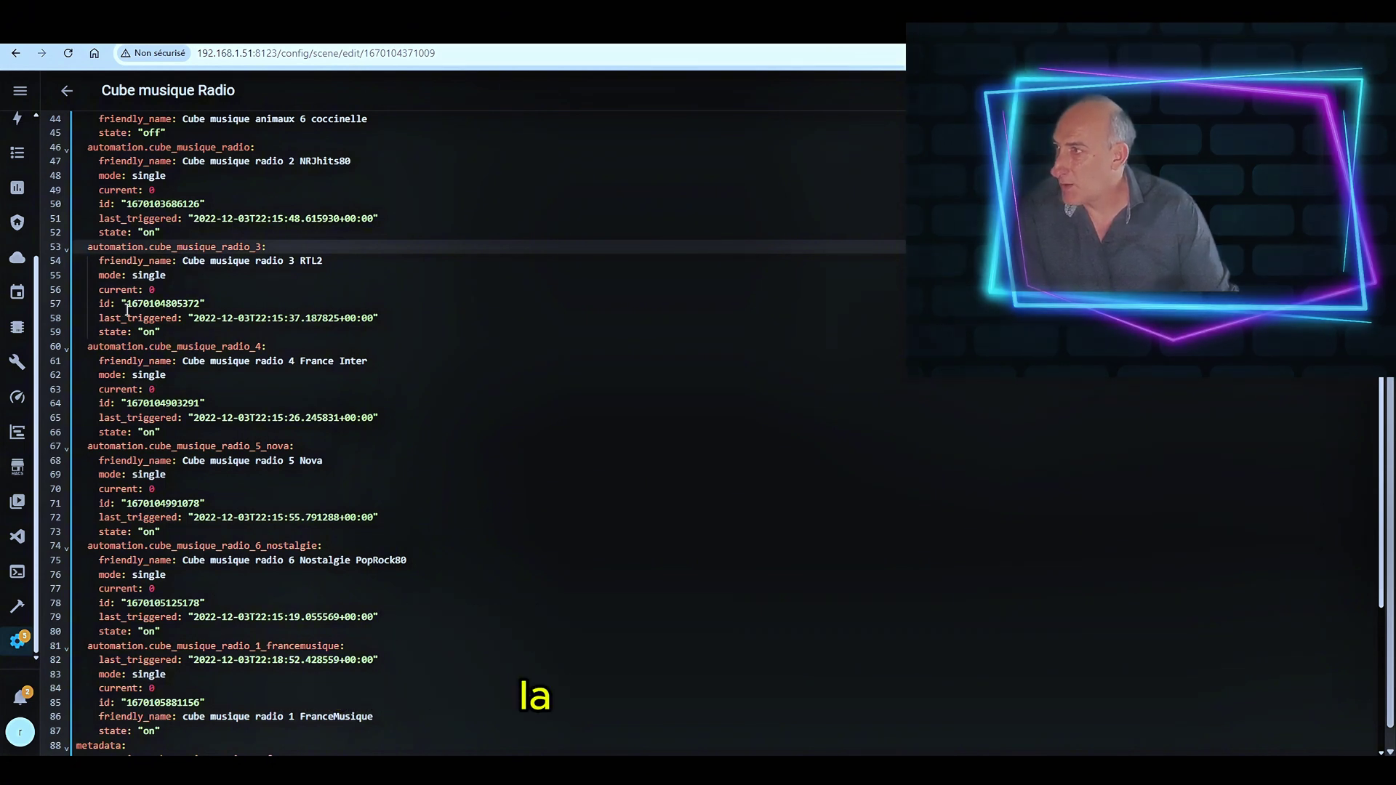
pyautogui.moveTo(125, 304); pyautogui.dragTo(201, 303)
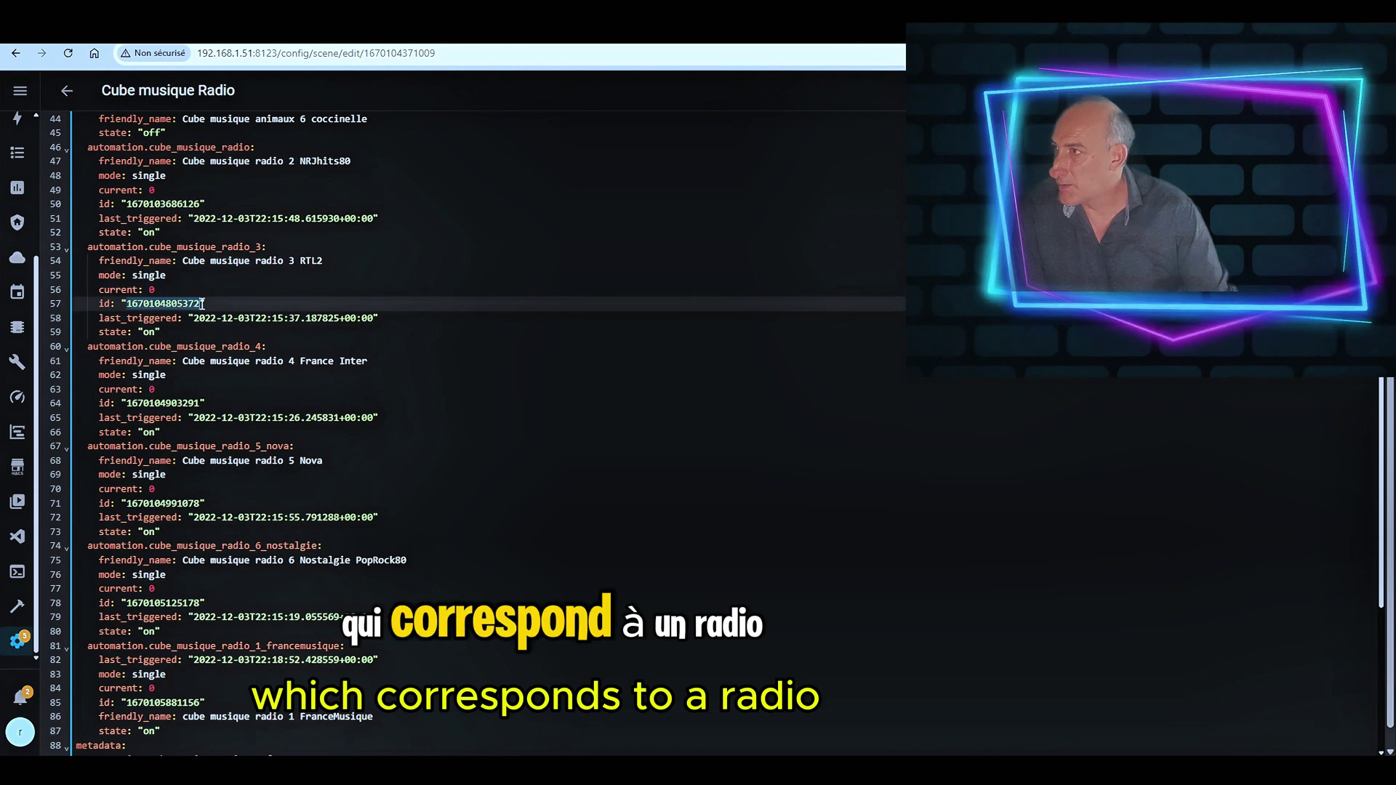
pyautogui.click(124, 303)
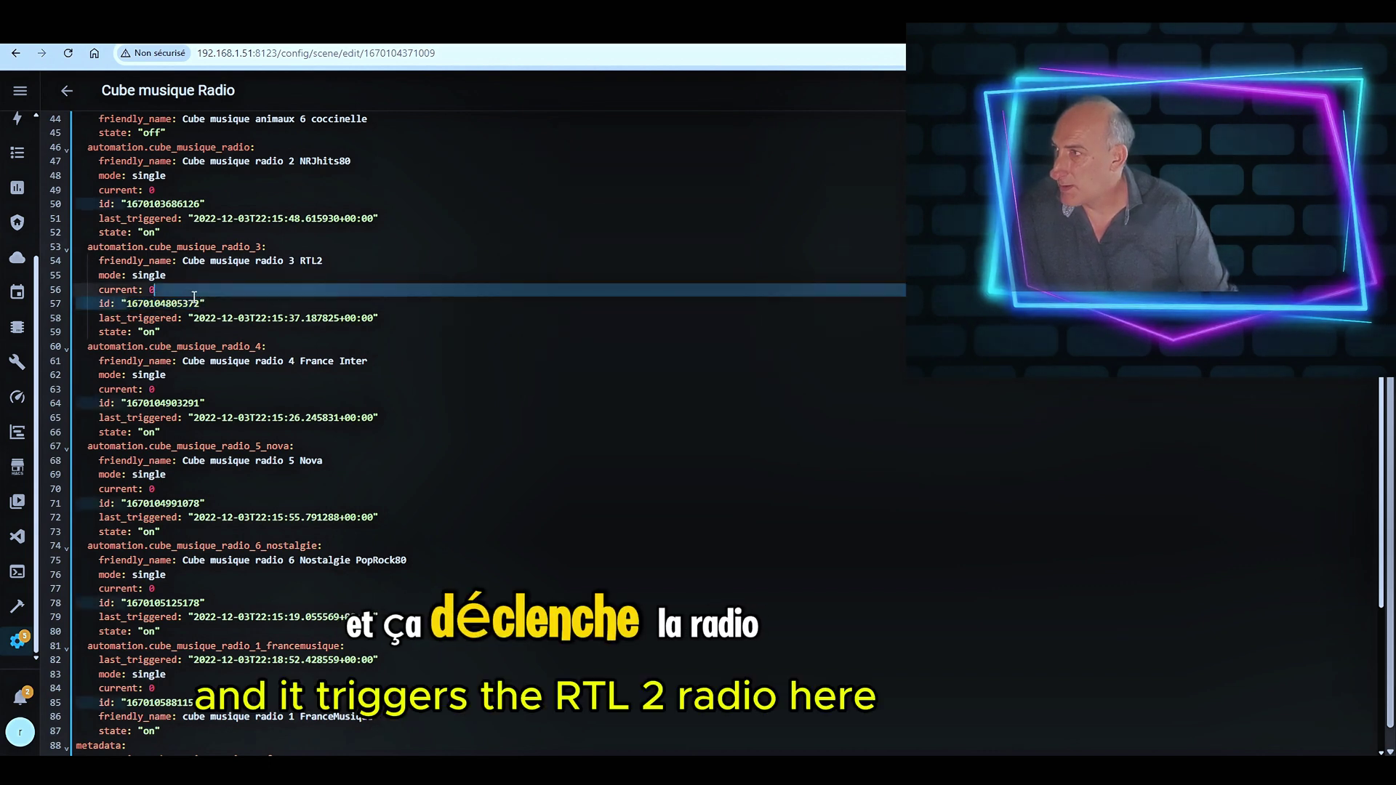
pyautogui.click(295, 259)
pyautogui.click(303, 259)
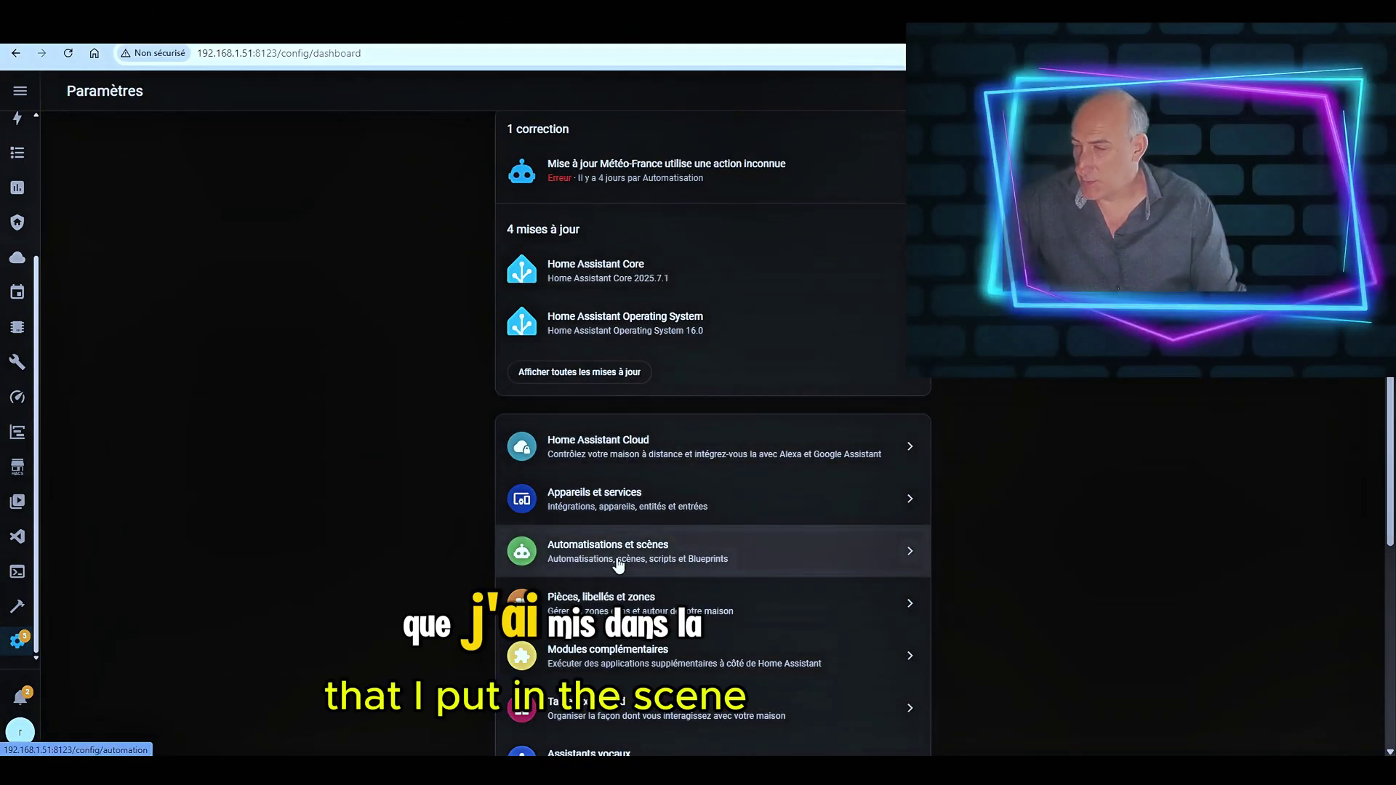
# Find the radio automations, open cube musique radio 1 FranceMusique, and expand its action that plays France Musique on musique Bose.
pyautogui.click(621, 563)
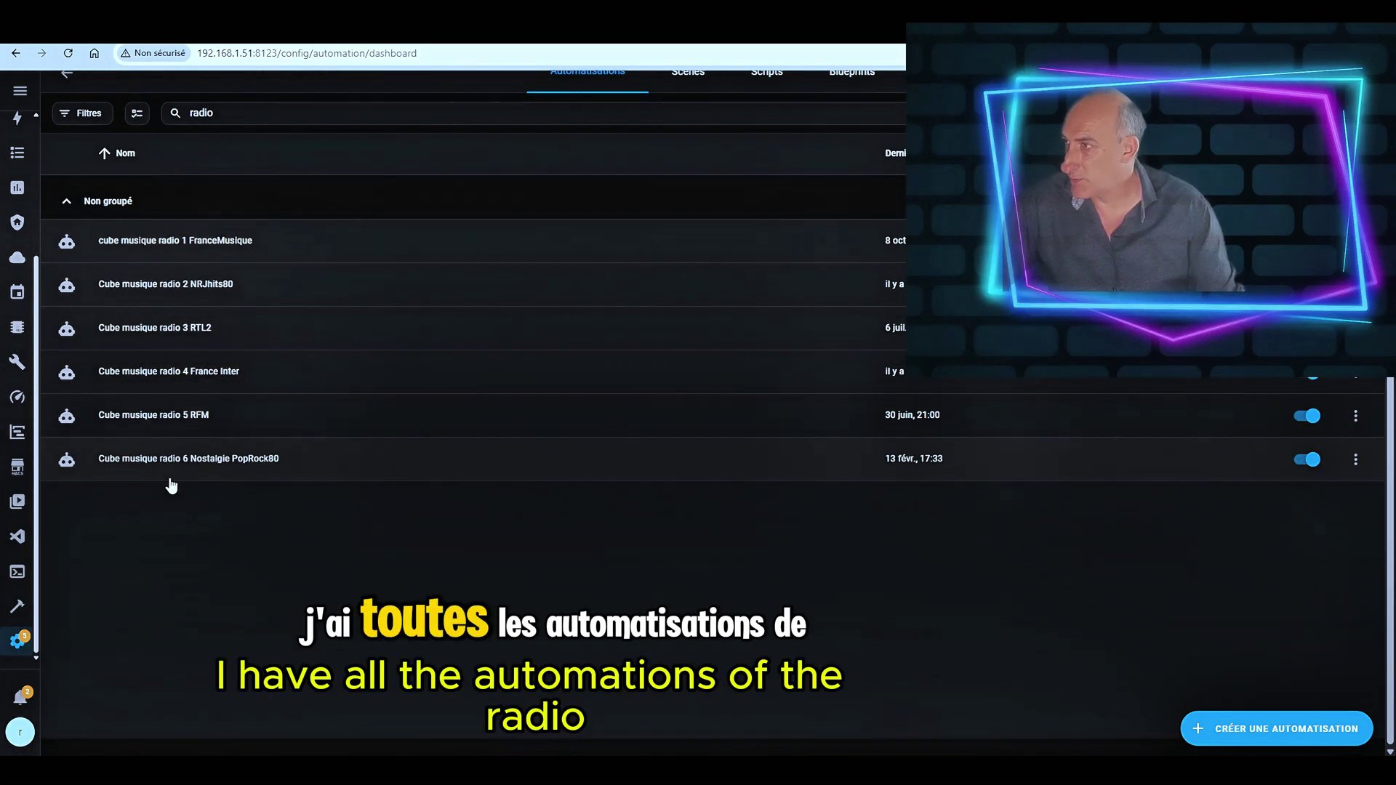
pyautogui.click(201, 245)
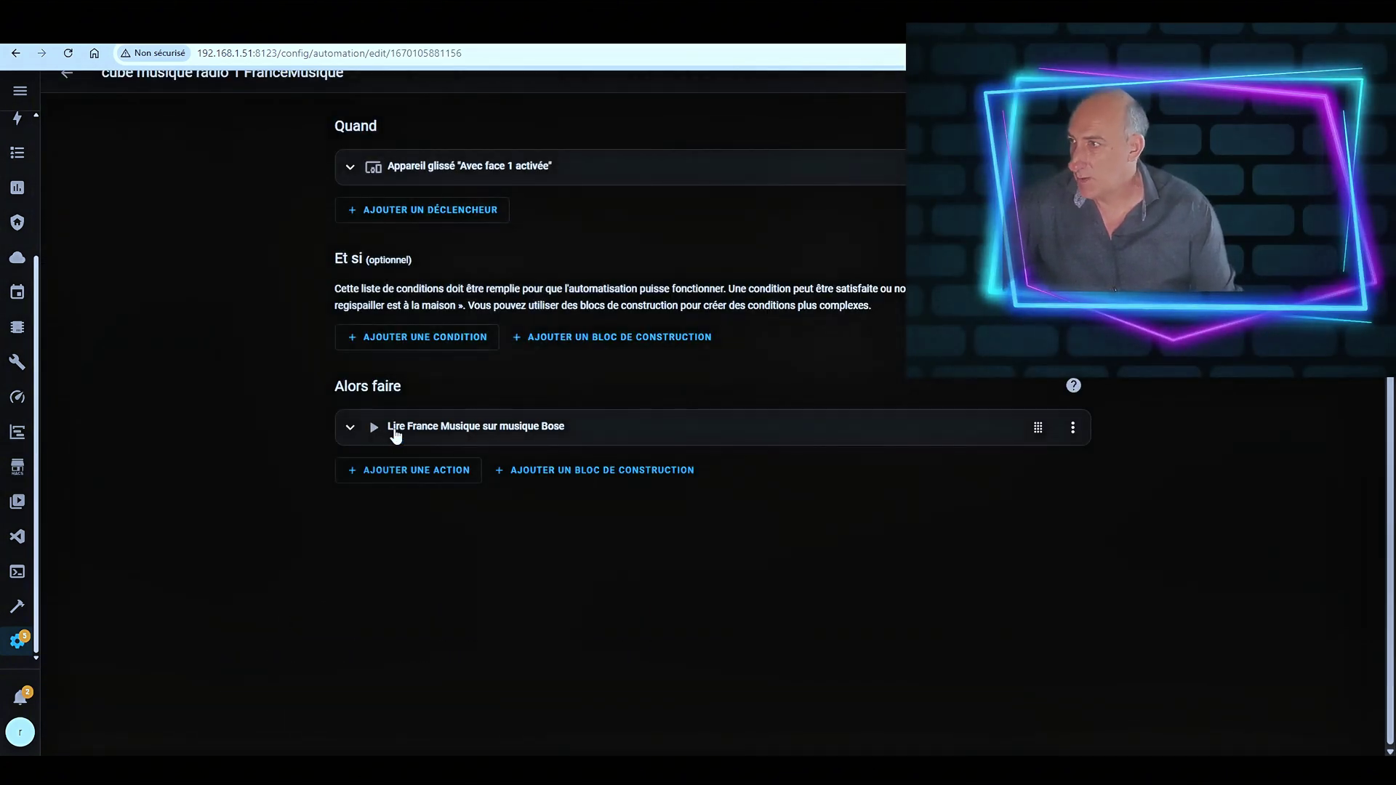
pyautogui.click(394, 429)
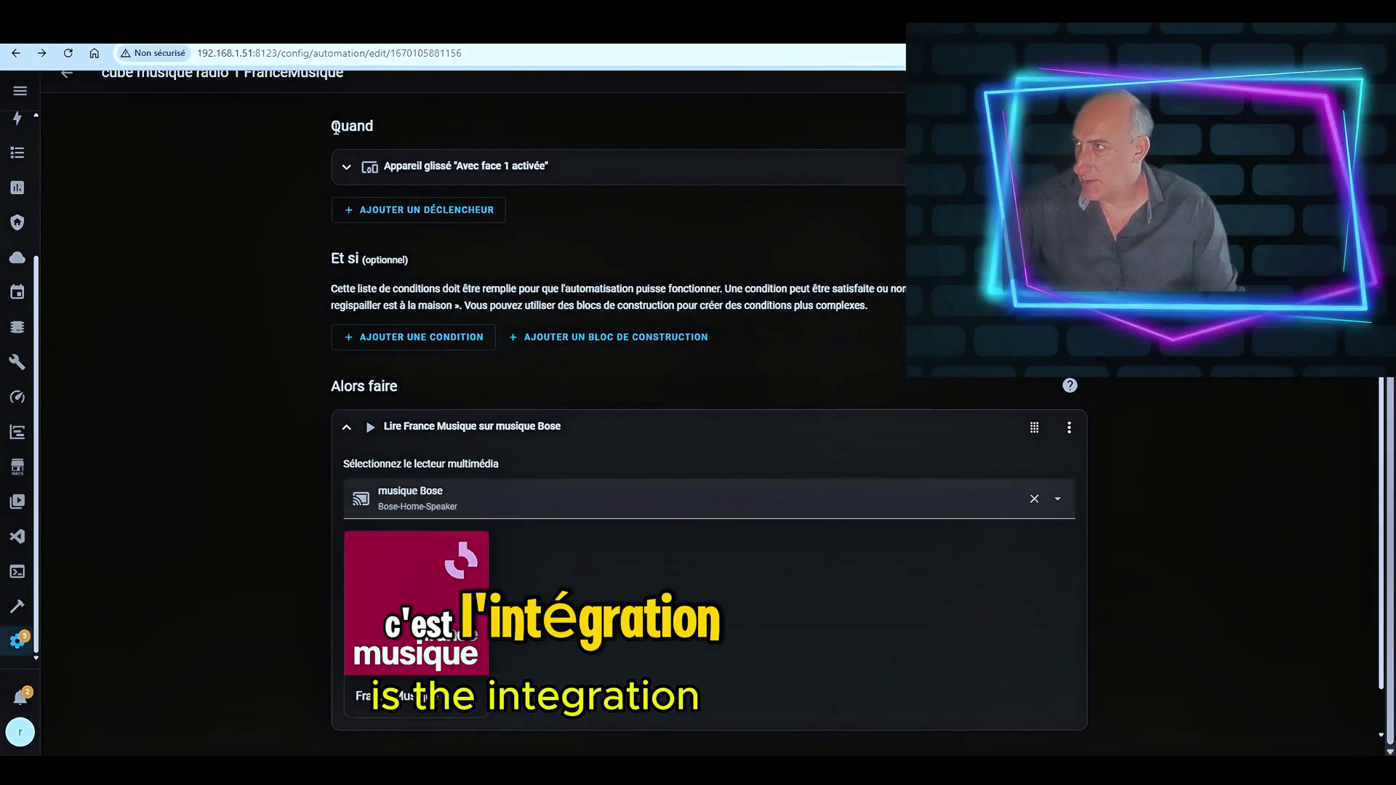
# Open the media picker of the France Musique action, look through the Radio Browser stations, and leave without choosing another one.
pyautogui.scroll(1, 424, 307)
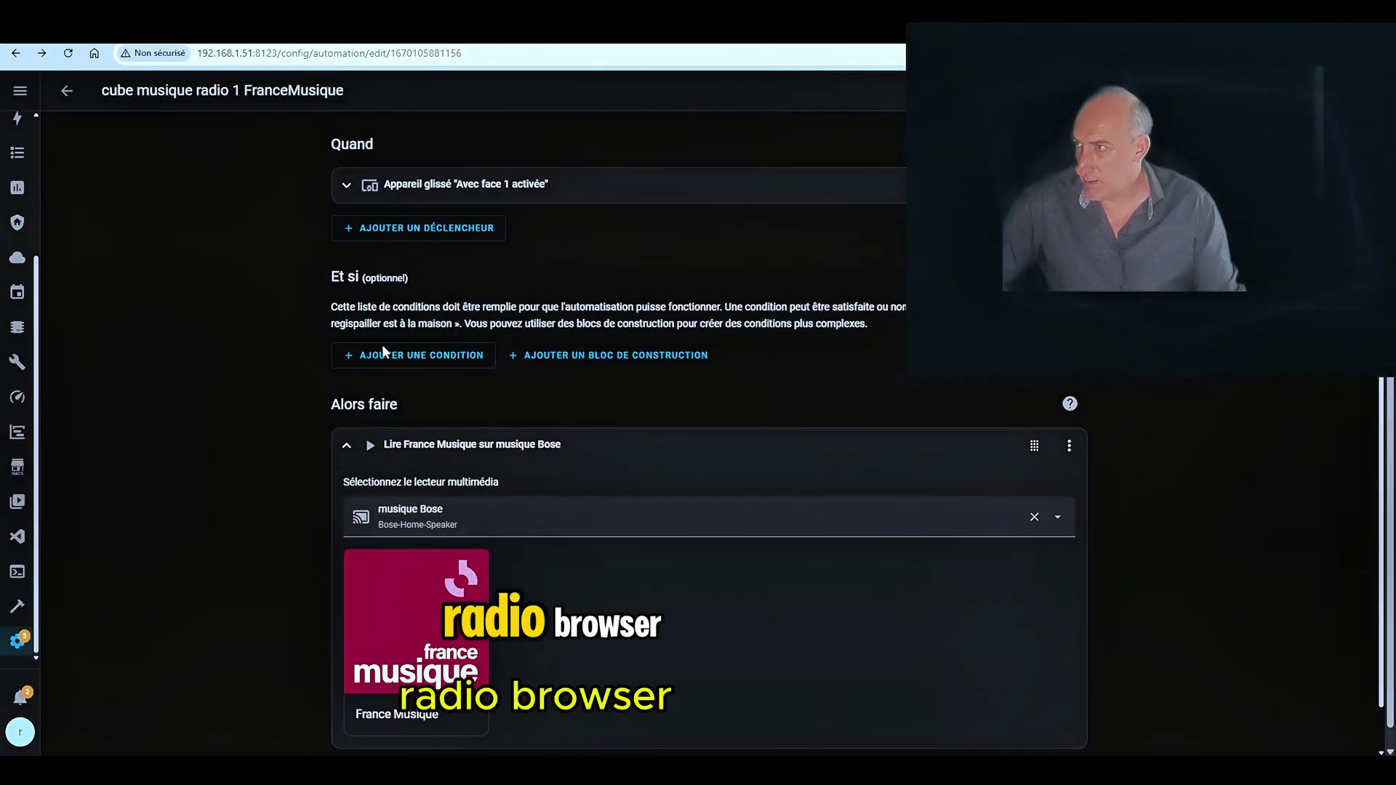
pyautogui.scroll(-1, 453, 603)
pyautogui.click(453, 603)
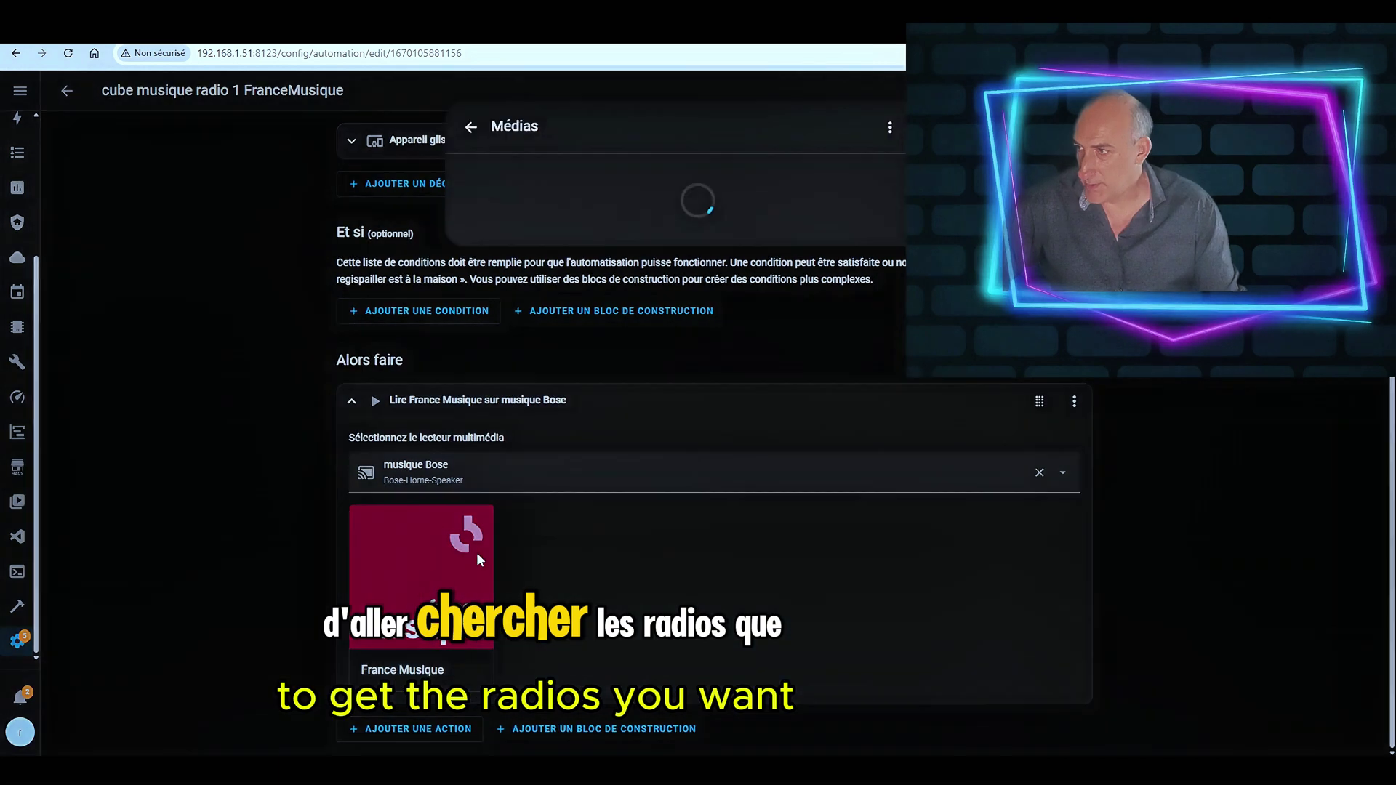
pyautogui.scroll(-10, 691, 474)
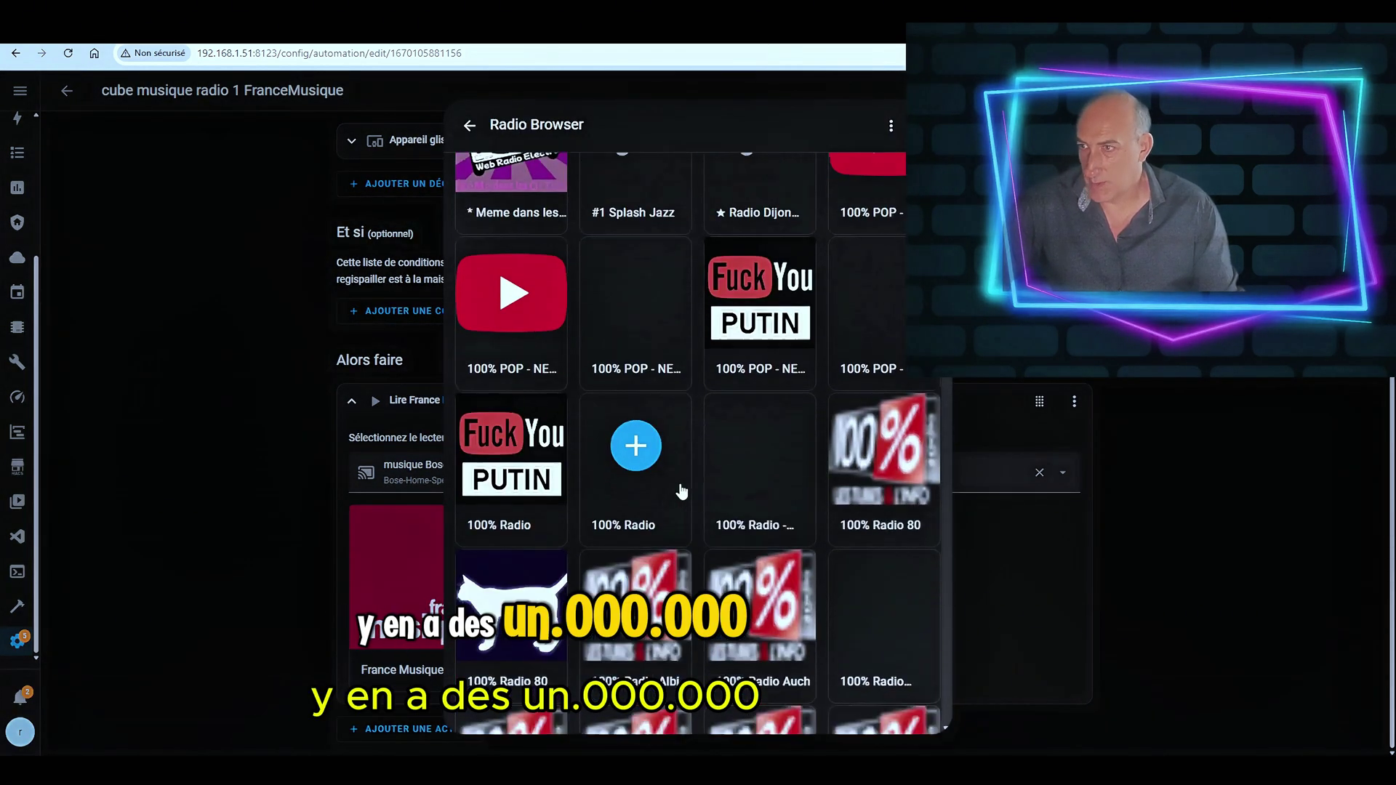
pyautogui.scroll(5, 682, 492)
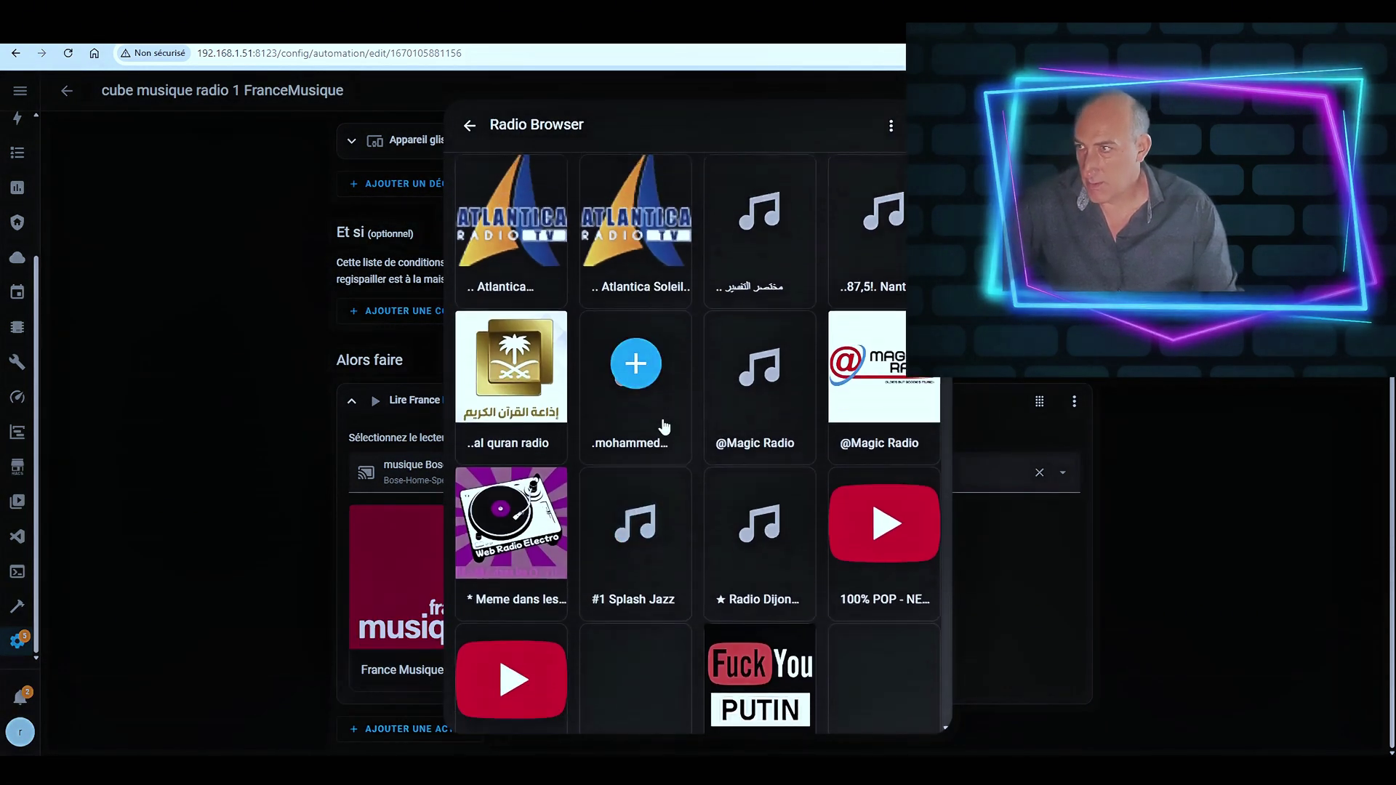
pyautogui.scroll(3, 664, 427)
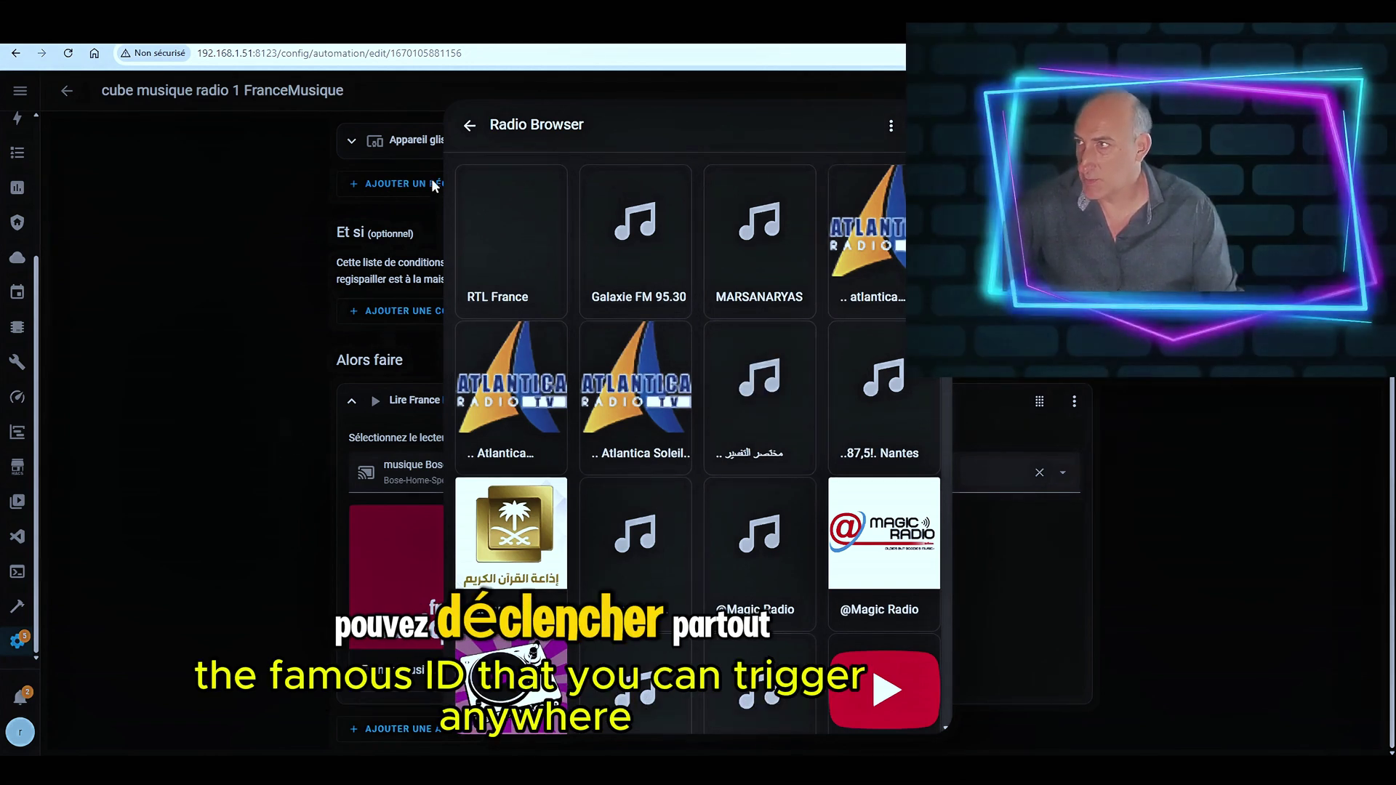
pyautogui.click(470, 126)
pyautogui.click(484, 137)
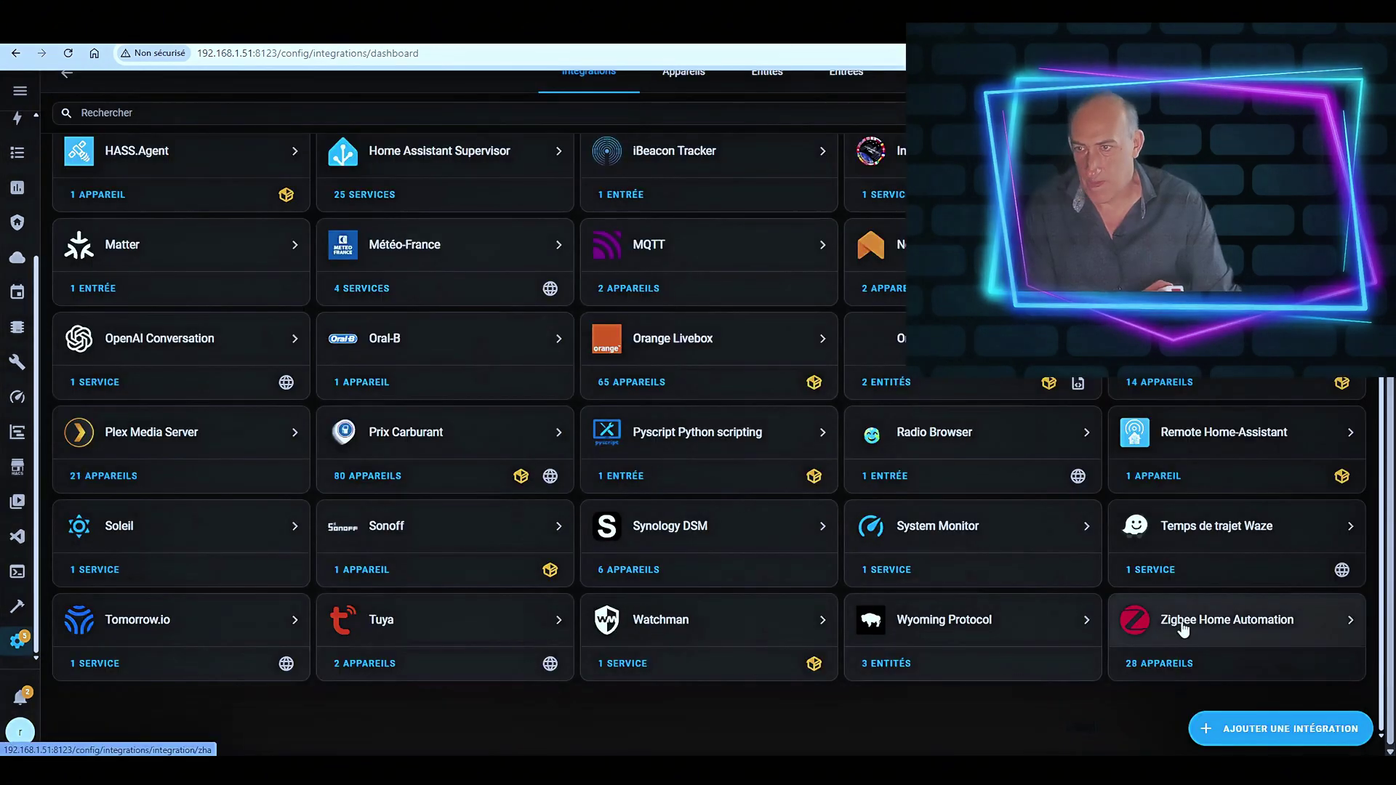
# Open the device list of the Zigbee Home Automation integration and search it for "cube".
pyautogui.click(1182, 626)
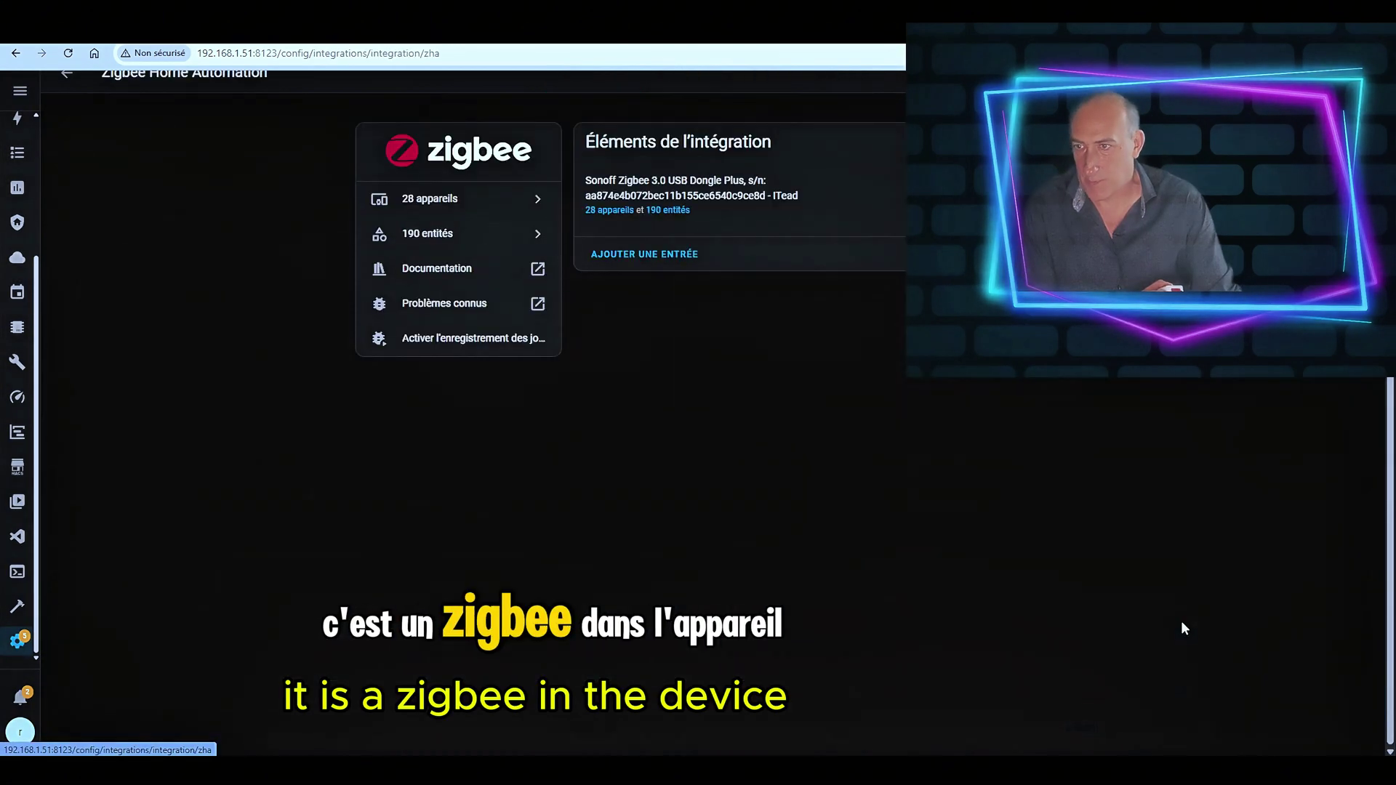
pyautogui.click(610, 211)
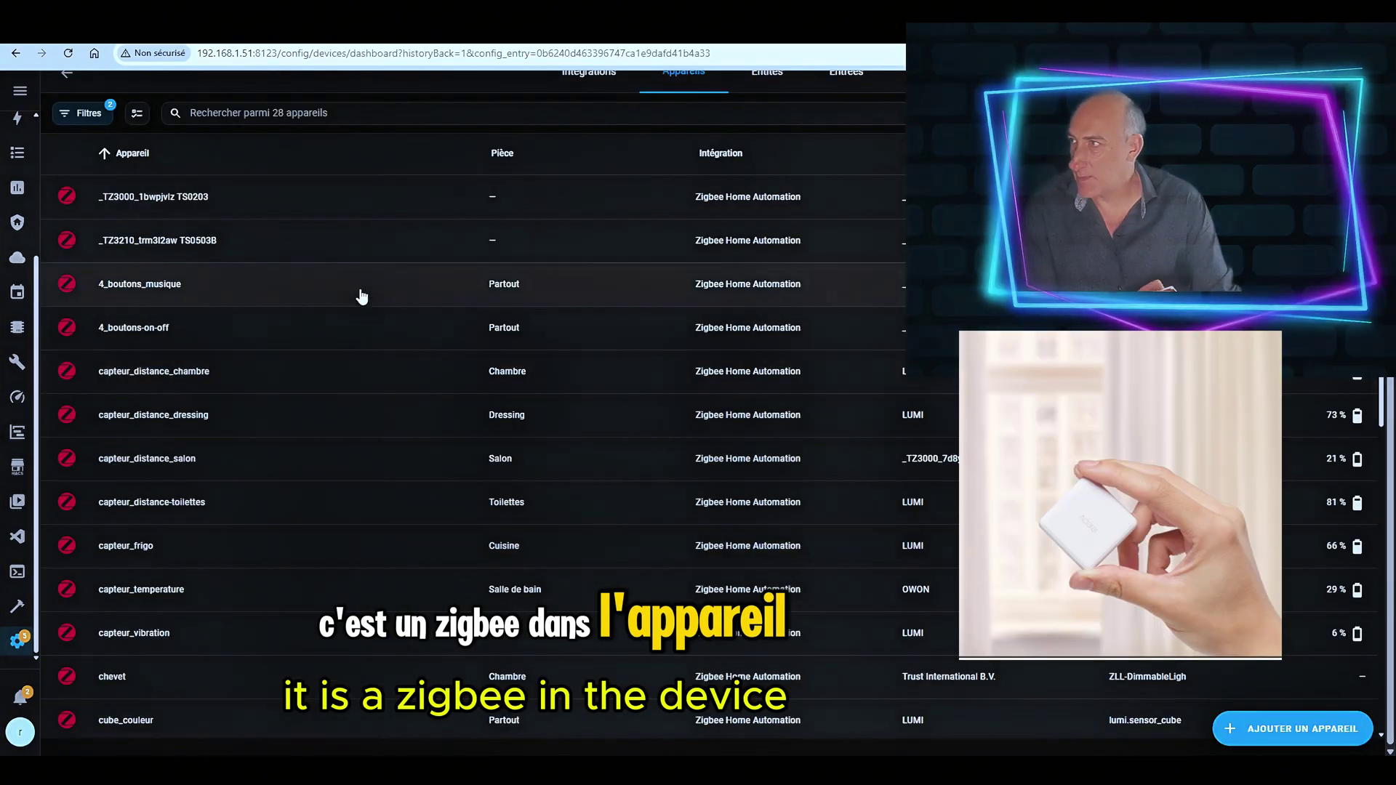
pyautogui.click(264, 114)
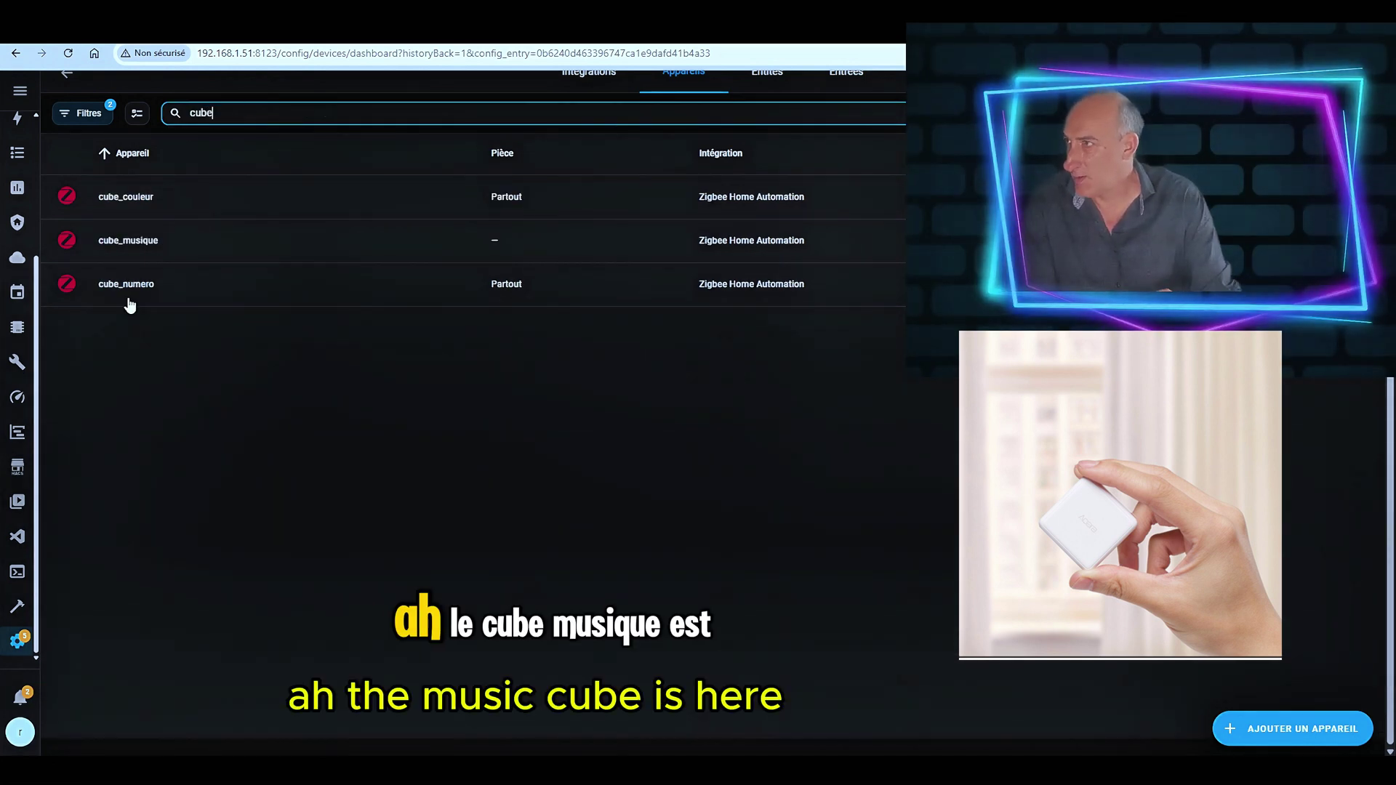
# Open the cube_musique device, review its linked automations, and return to the device list.
pyautogui.click(155, 247)
pyautogui.scroll(-3, 450, 329)
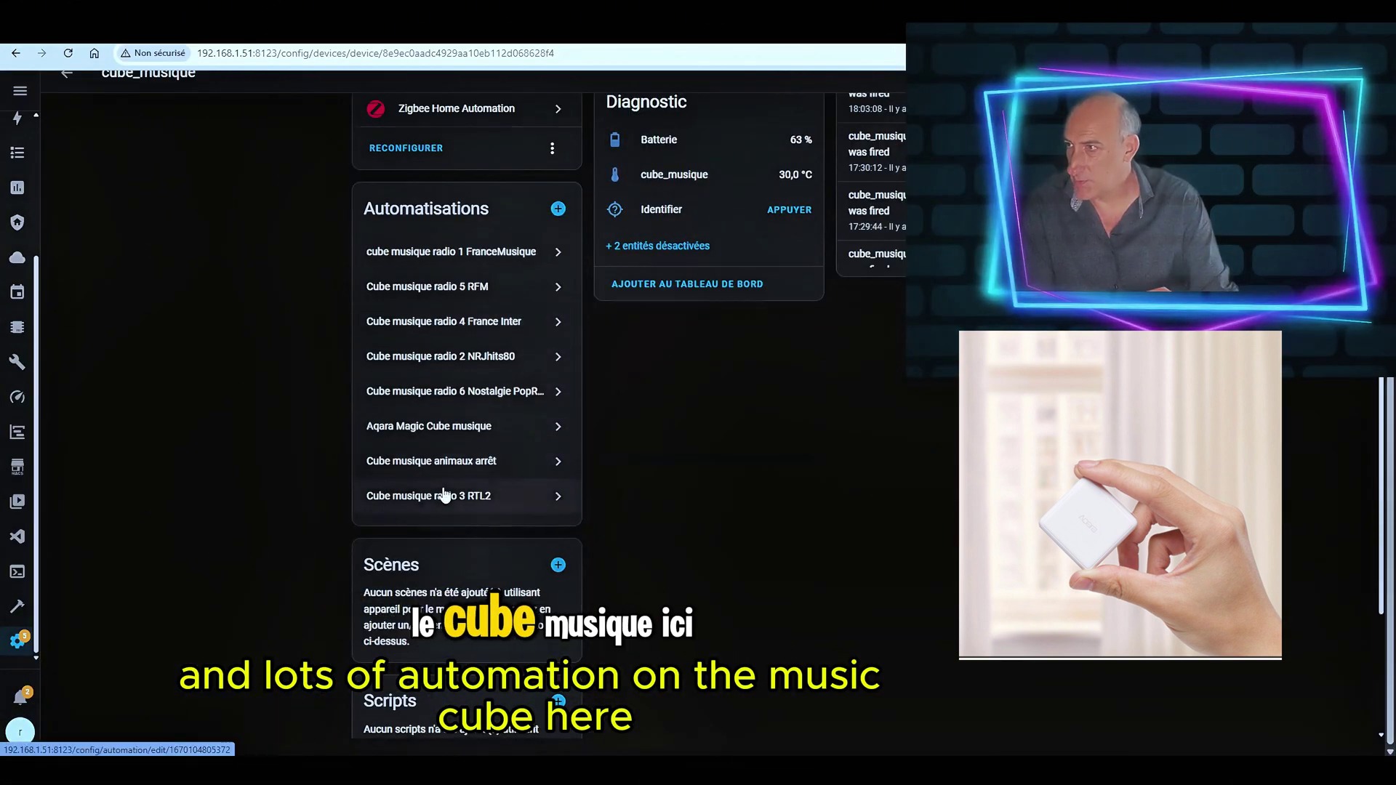
pyautogui.scroll(3, 279, 281)
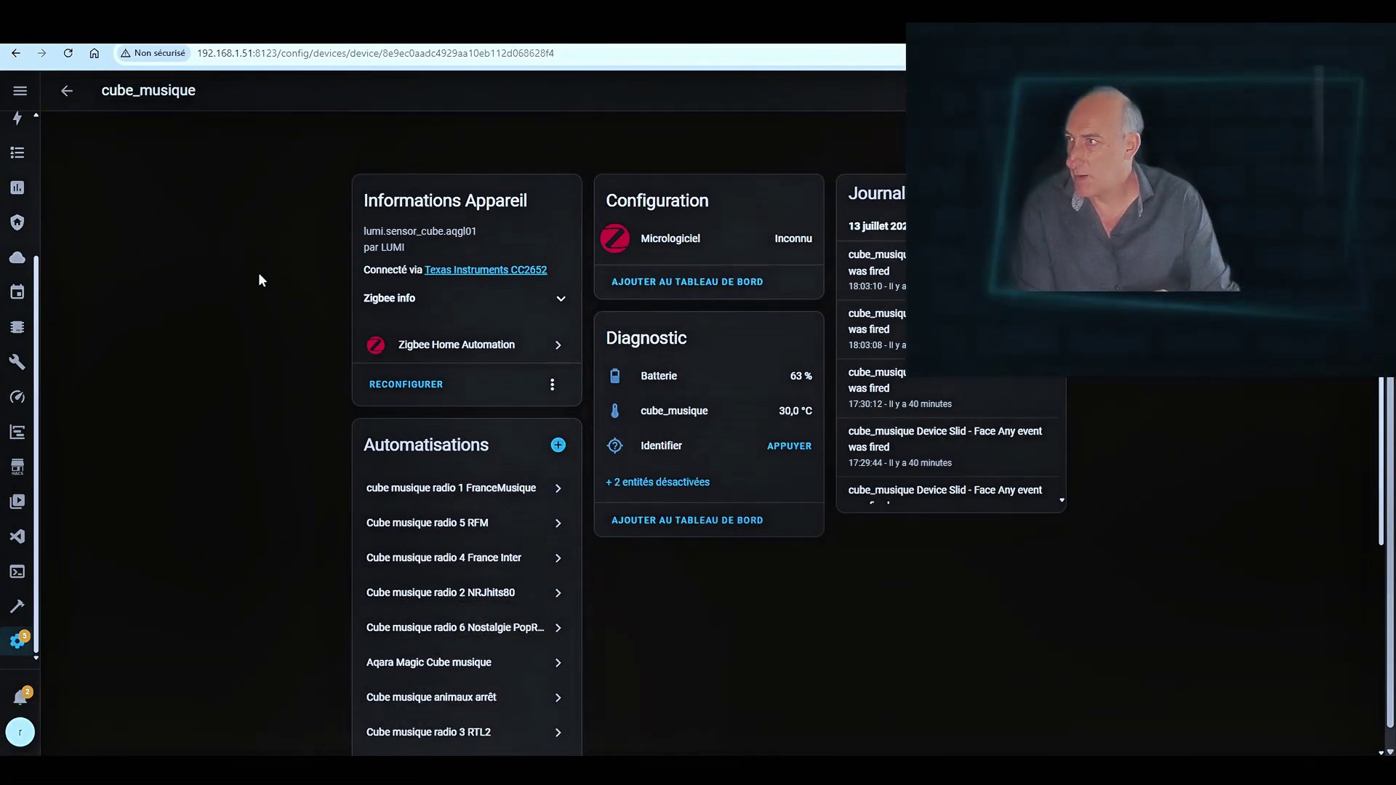
pyautogui.hotkey('alt', 'Left')
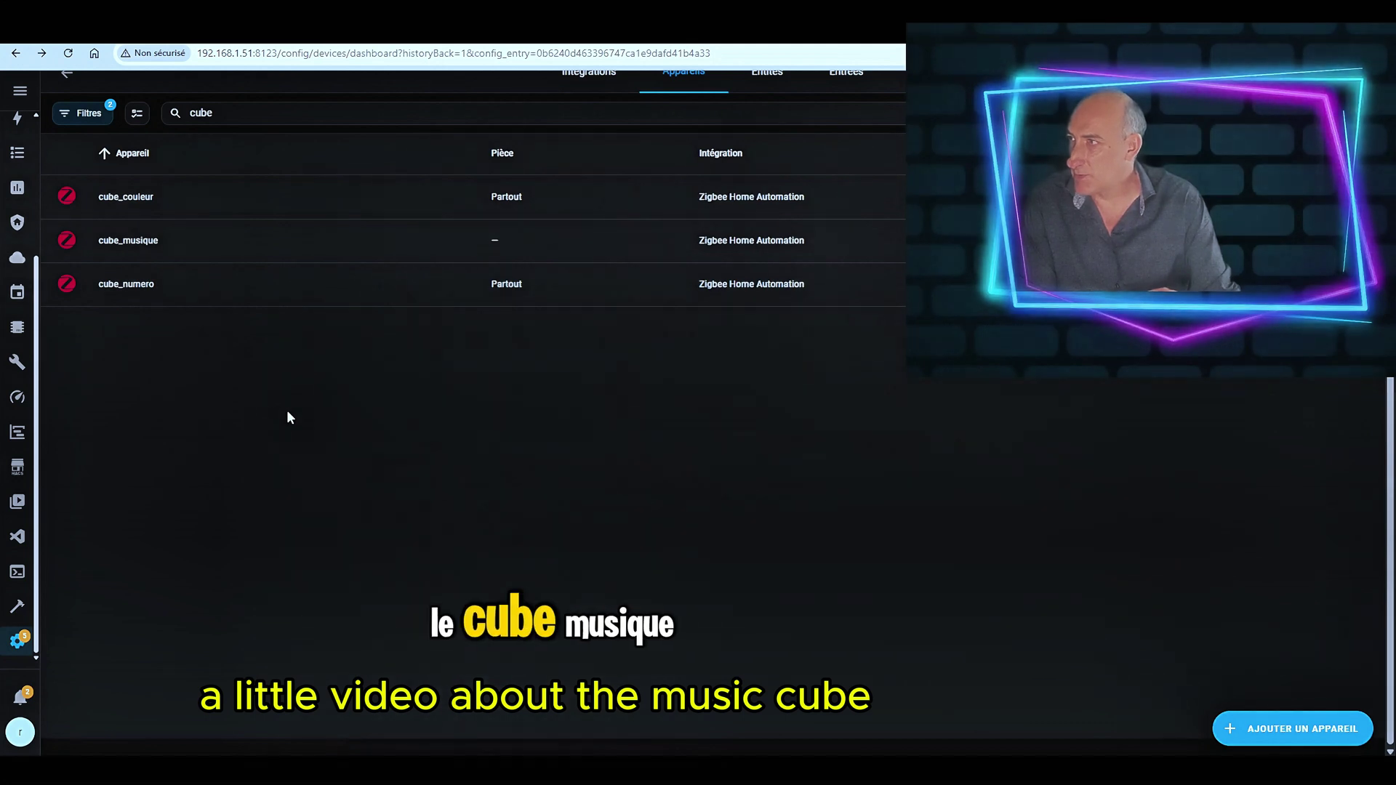
# Return to the guest dashboard and review the lighting stack's configuration, including the Chevet button's entity, name and icon.
pyautogui.click(17, 166)
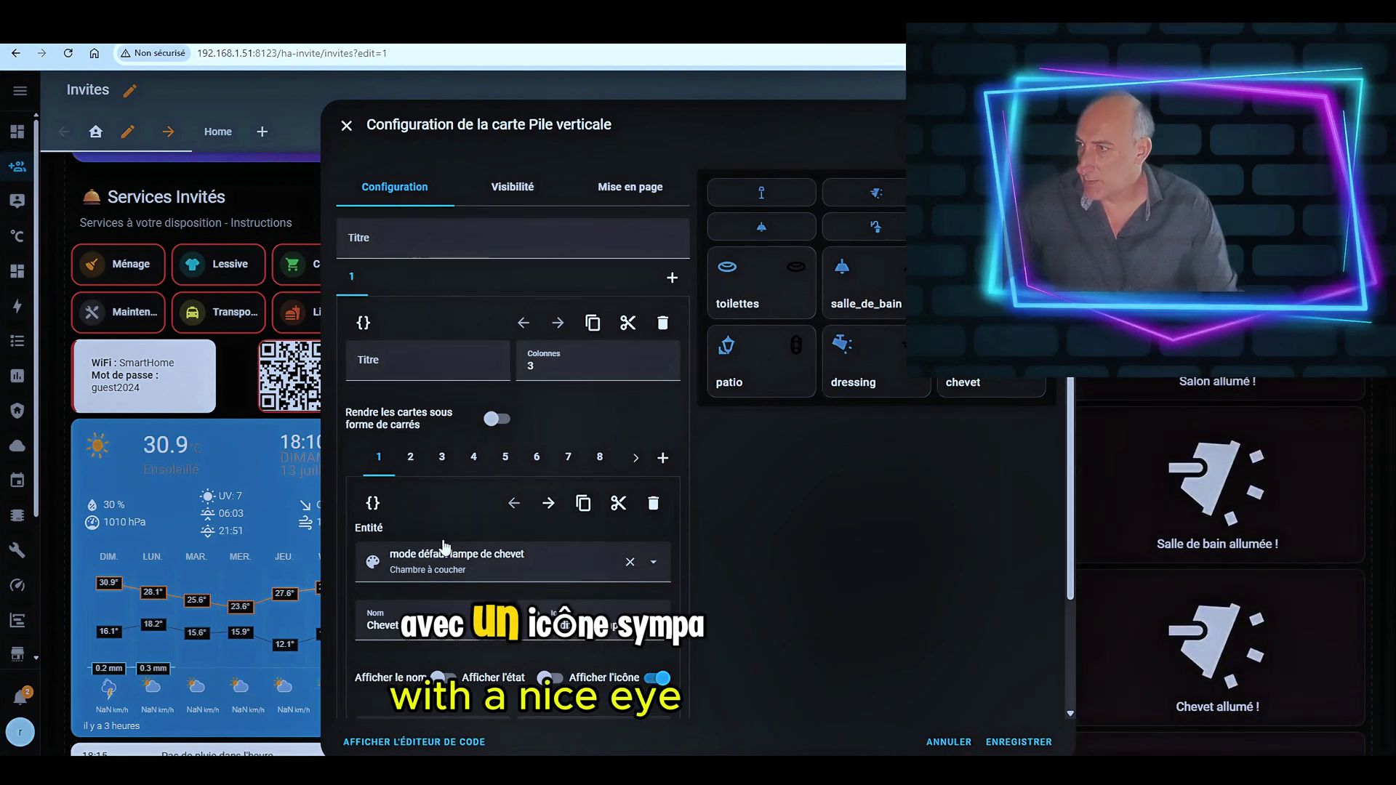
pyautogui.scroll(-2, 445, 546)
pyautogui.scroll(2, 476, 529)
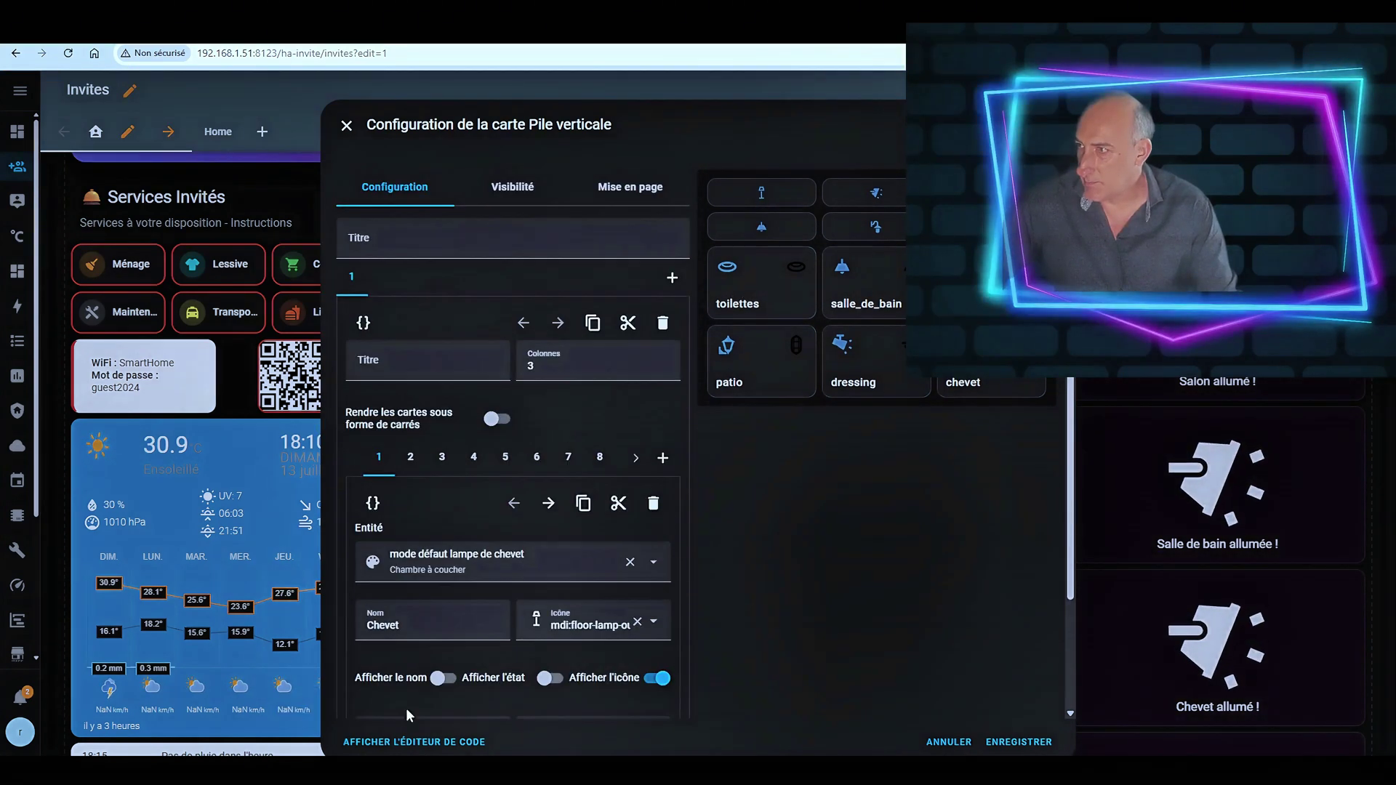
# Show the lighting stack's code and activate the Chevet lamp's default scene from the card preview.
pyautogui.click(430, 745)
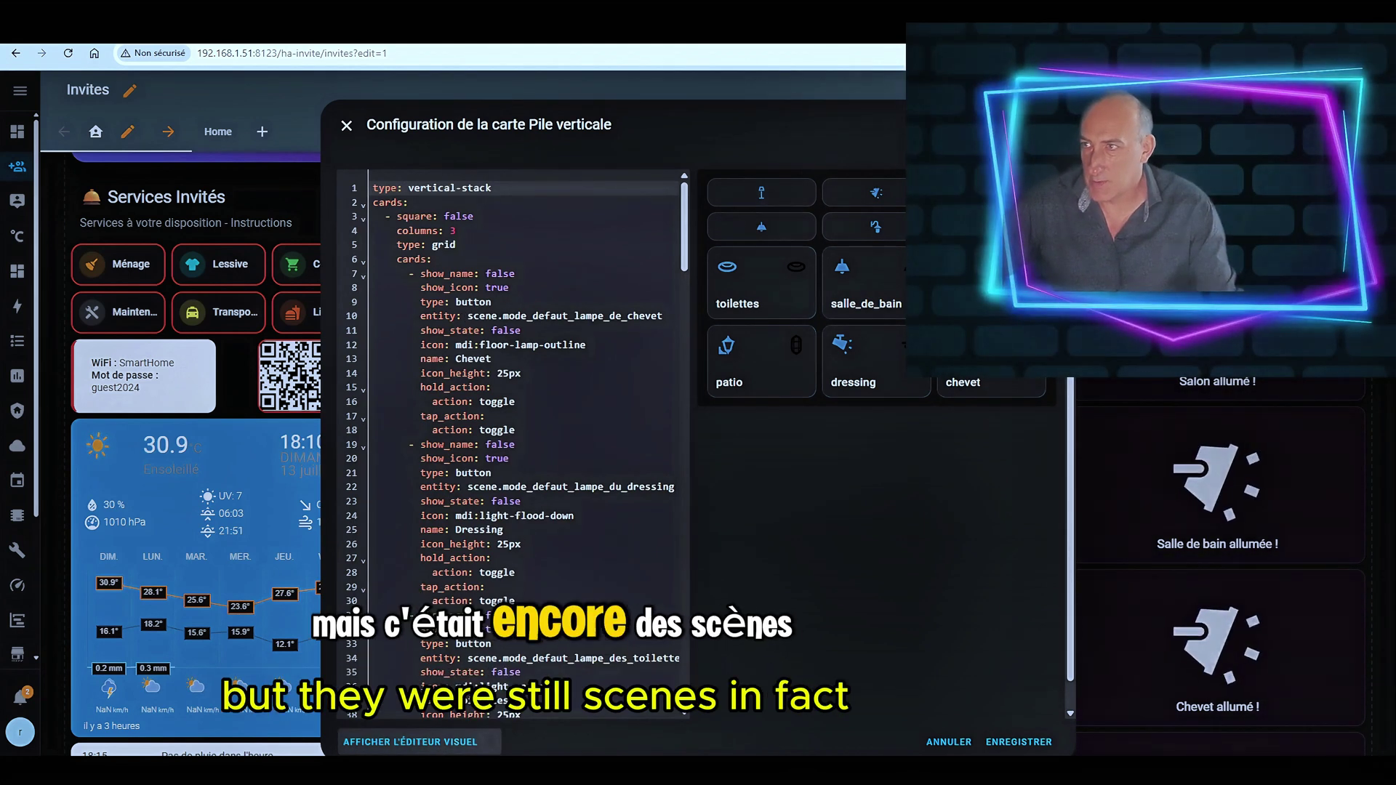
pyautogui.click(765, 197)
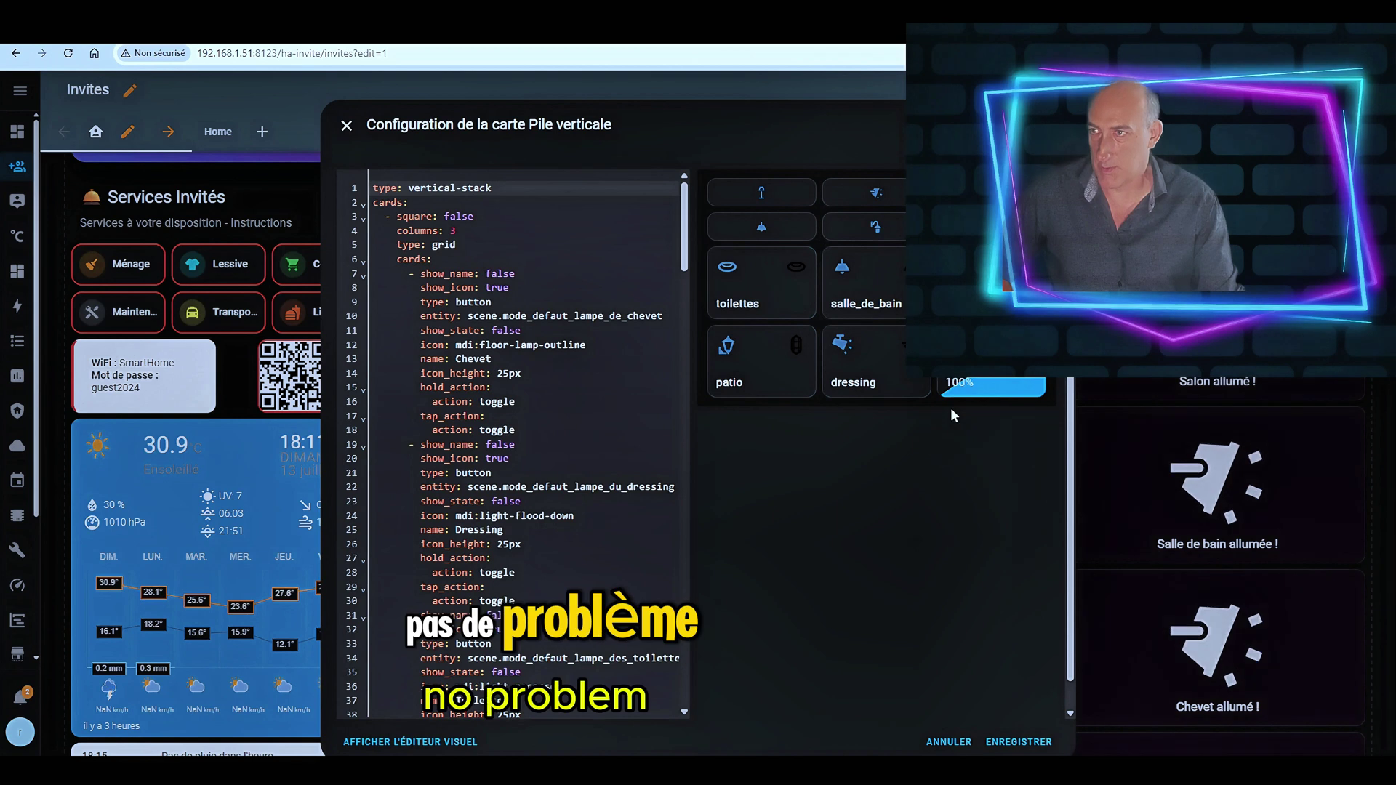
pyautogui.click(739, 204)
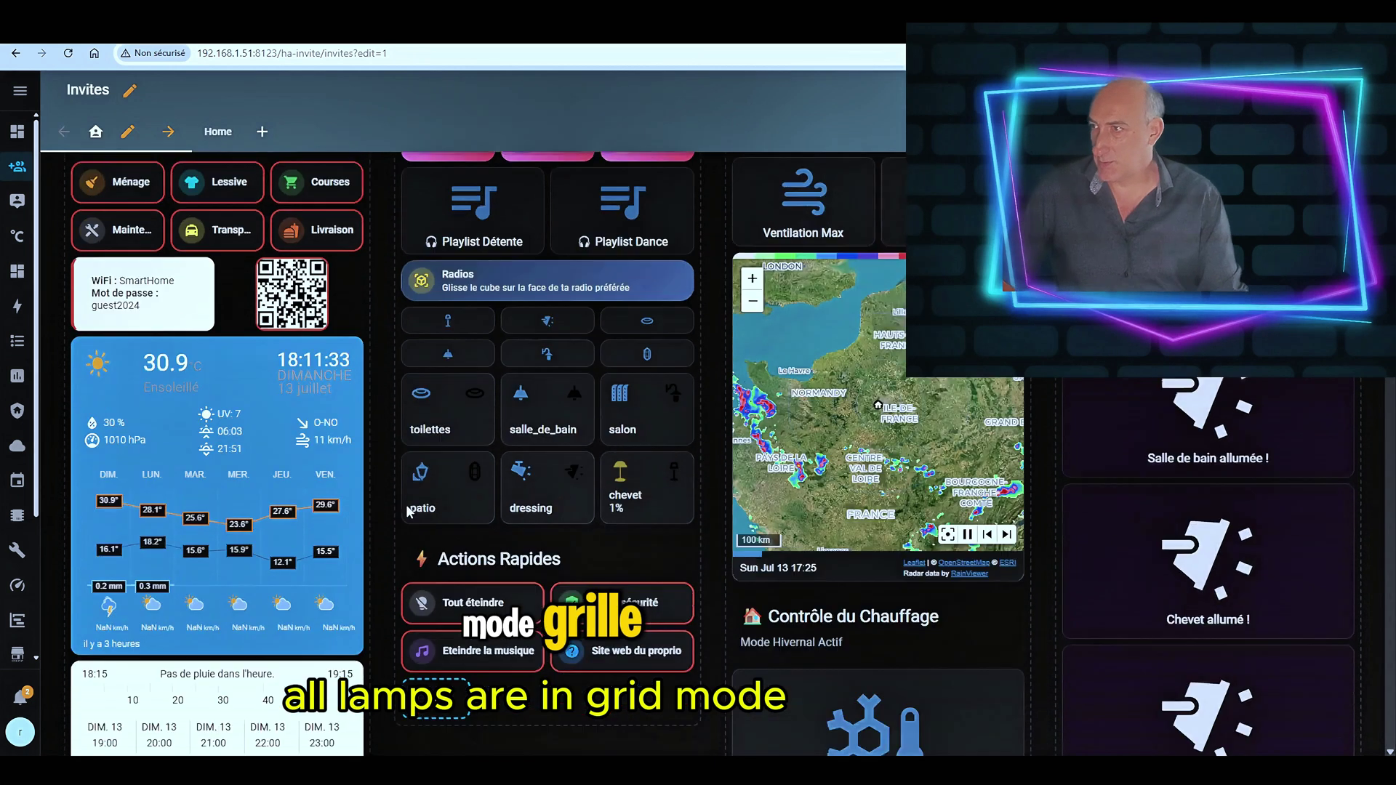
# Open the Actions Rapides stack's configuration, review the Tout éteindre button's scene activation action and target, and close without changes.
pyautogui.scroll(-1, 393, 472)
pyautogui.scroll(1, 382, 432)
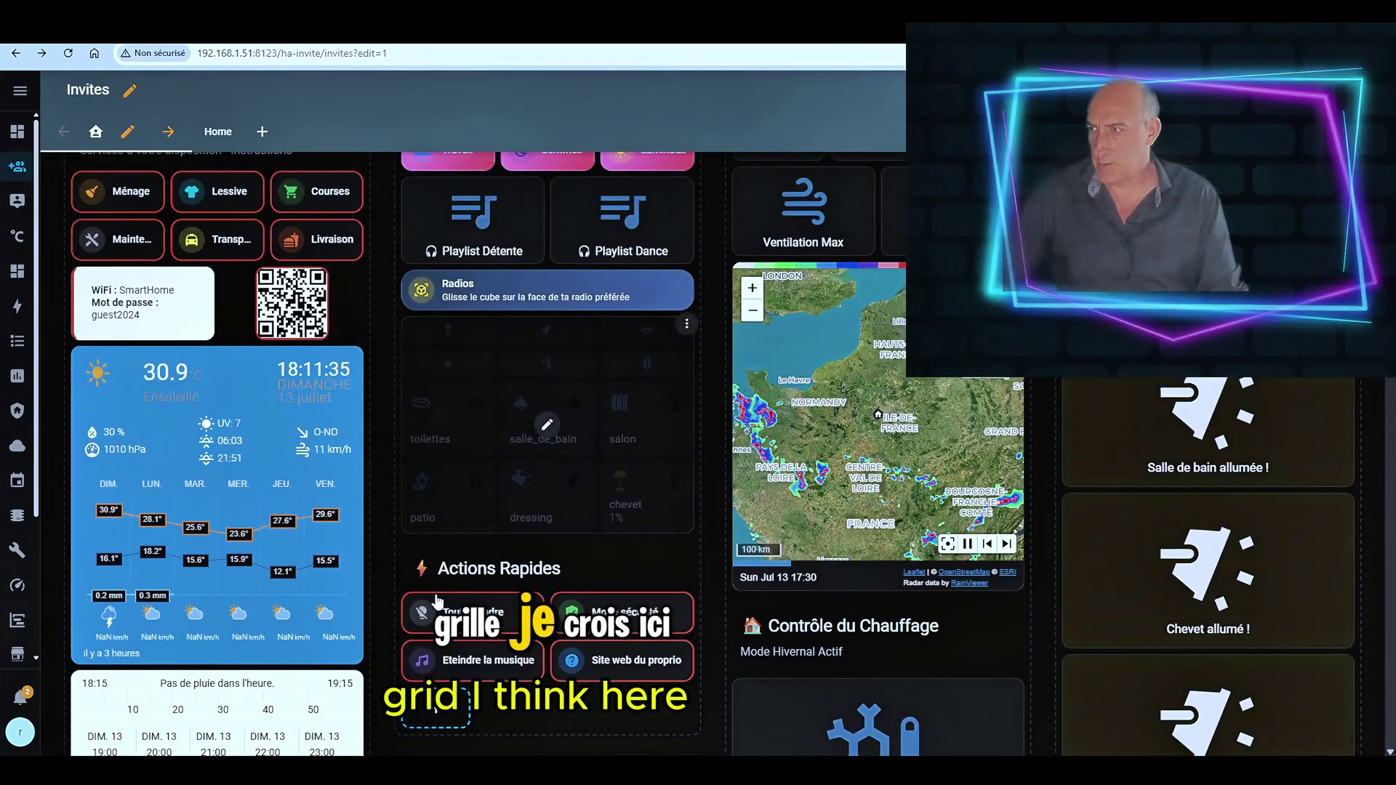
pyautogui.click(545, 613)
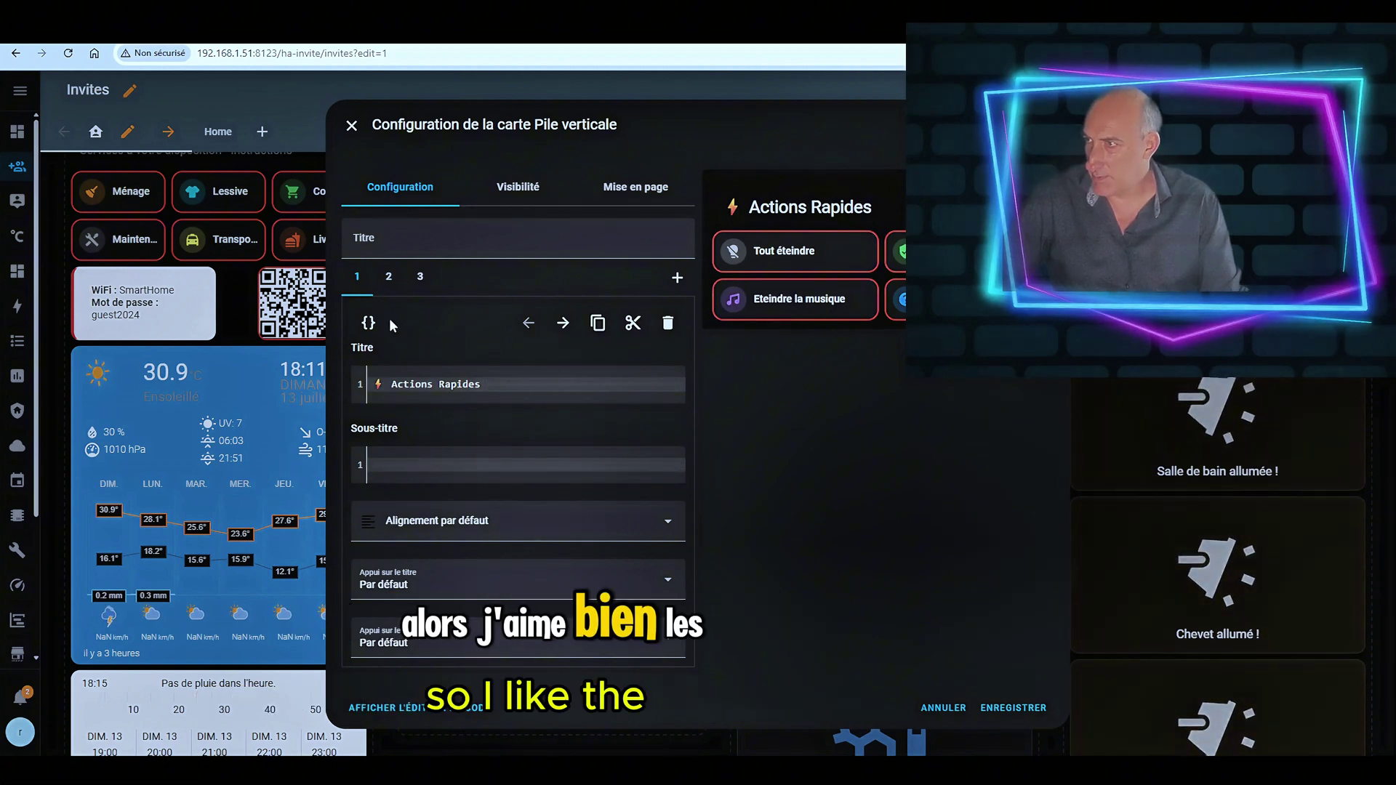
pyautogui.click(389, 280)
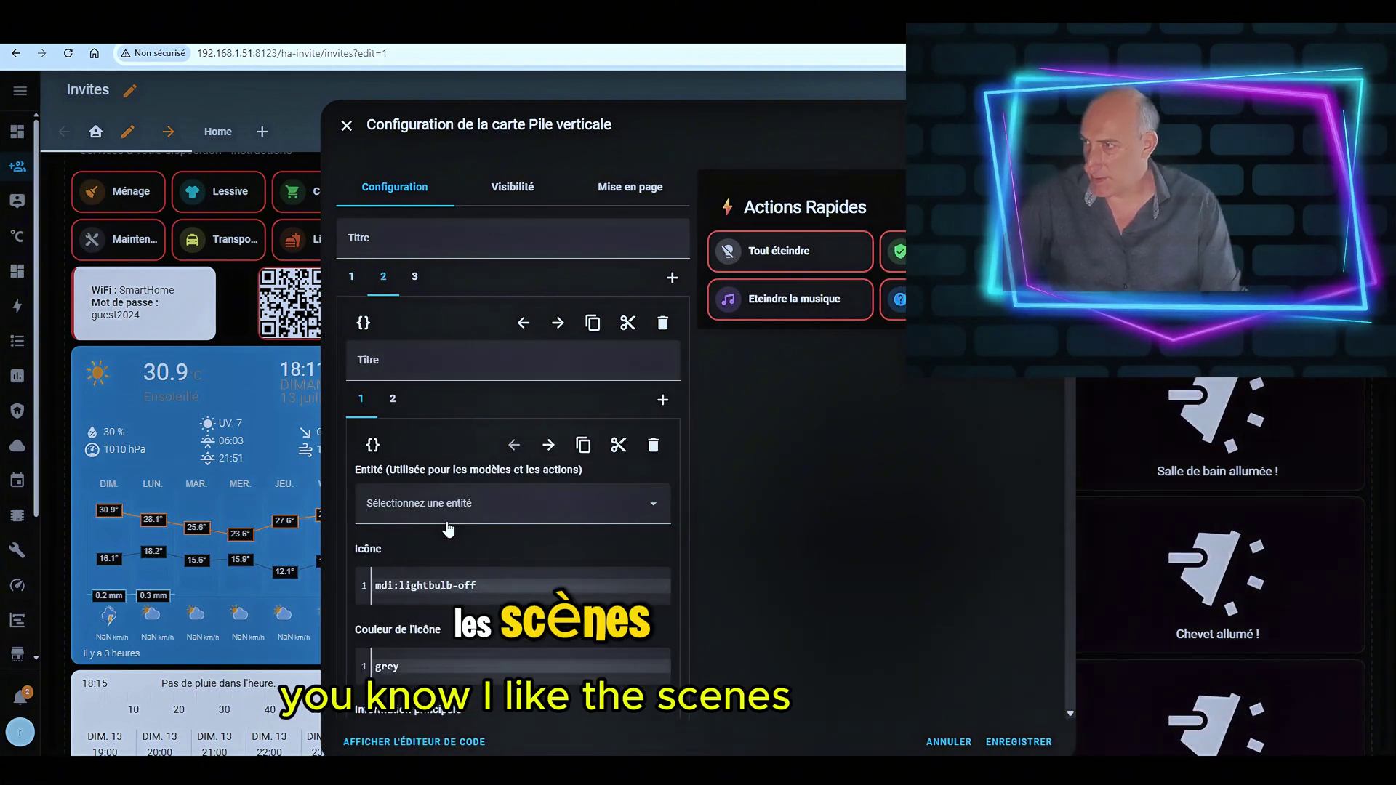
pyautogui.scroll(-5, 458, 524)
pyautogui.scroll(-10, 471, 521)
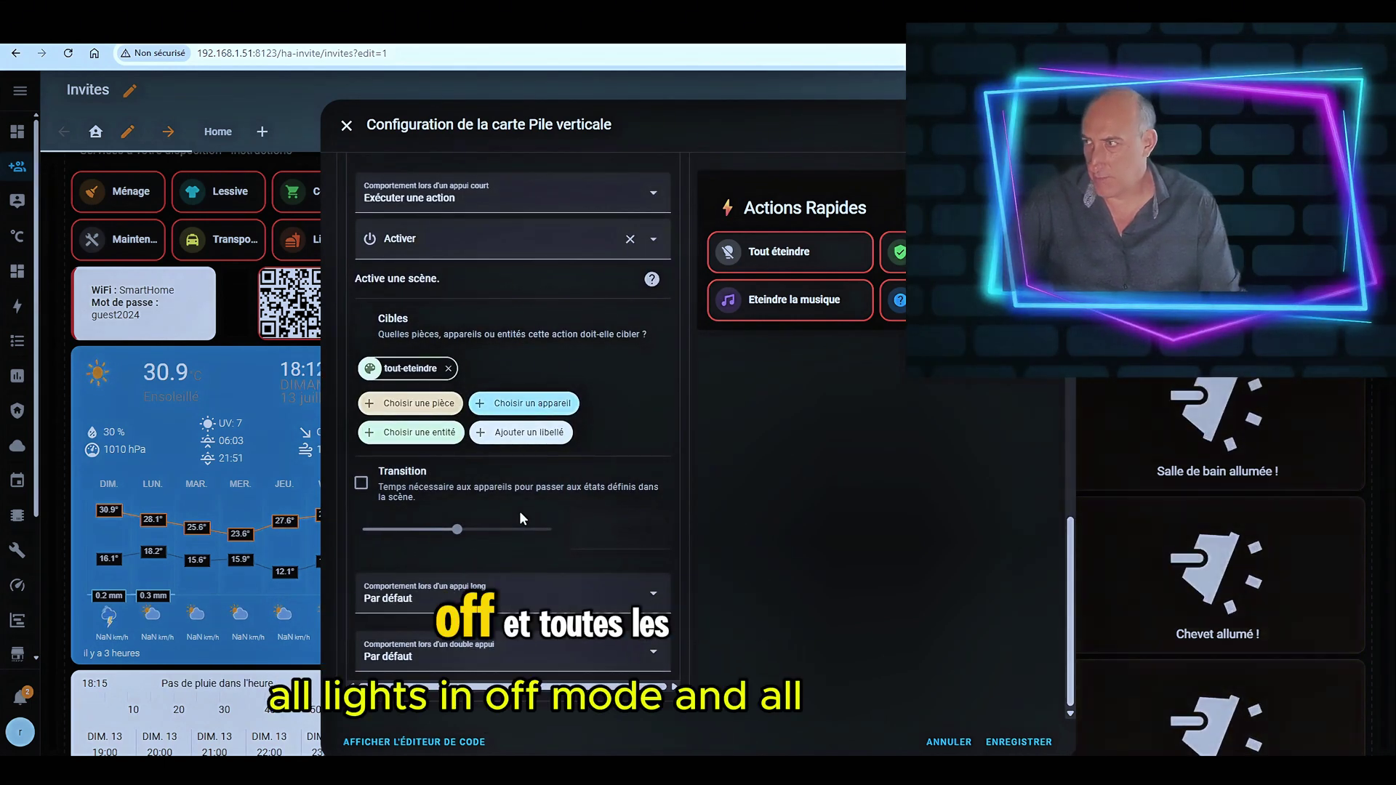
pyautogui.scroll(2, 519, 518)
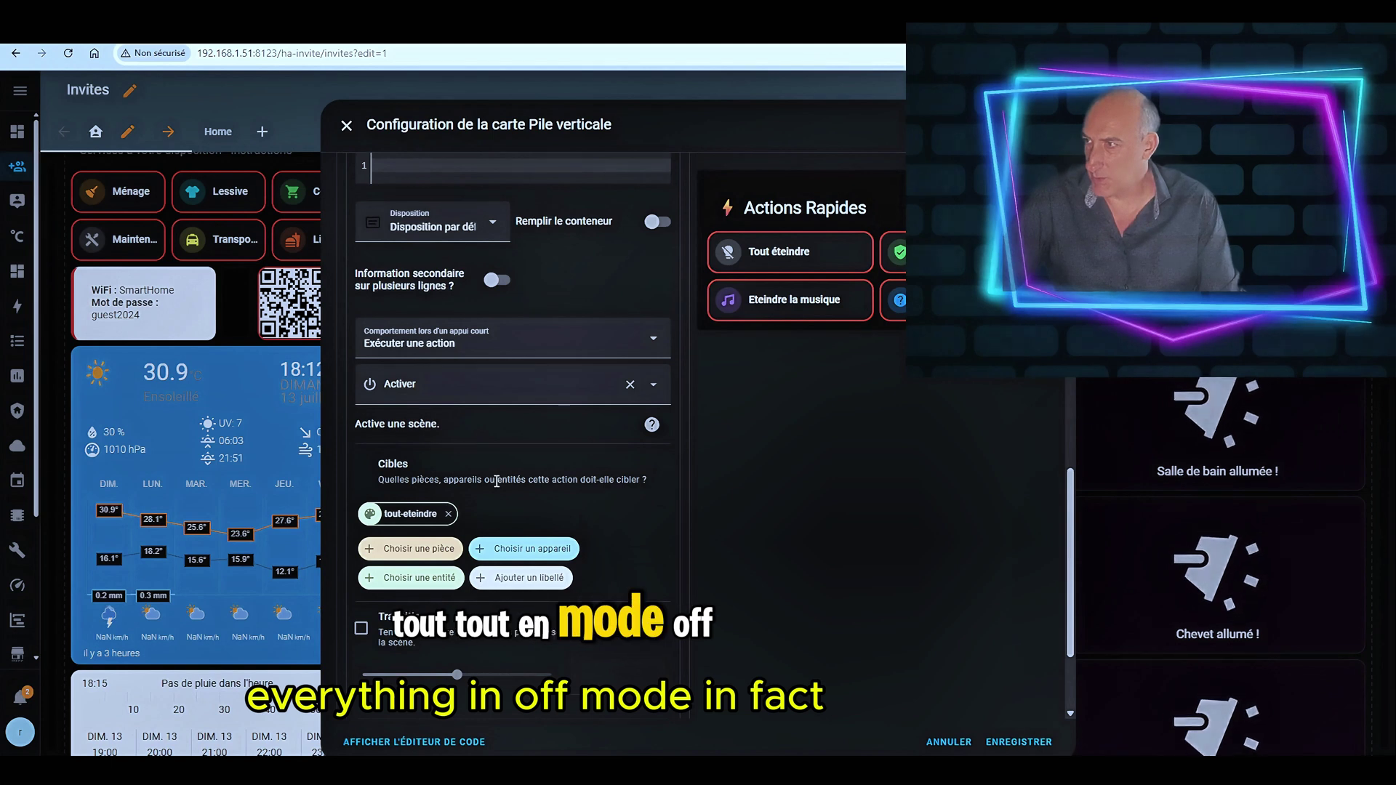
pyautogui.scroll(2, 496, 481)
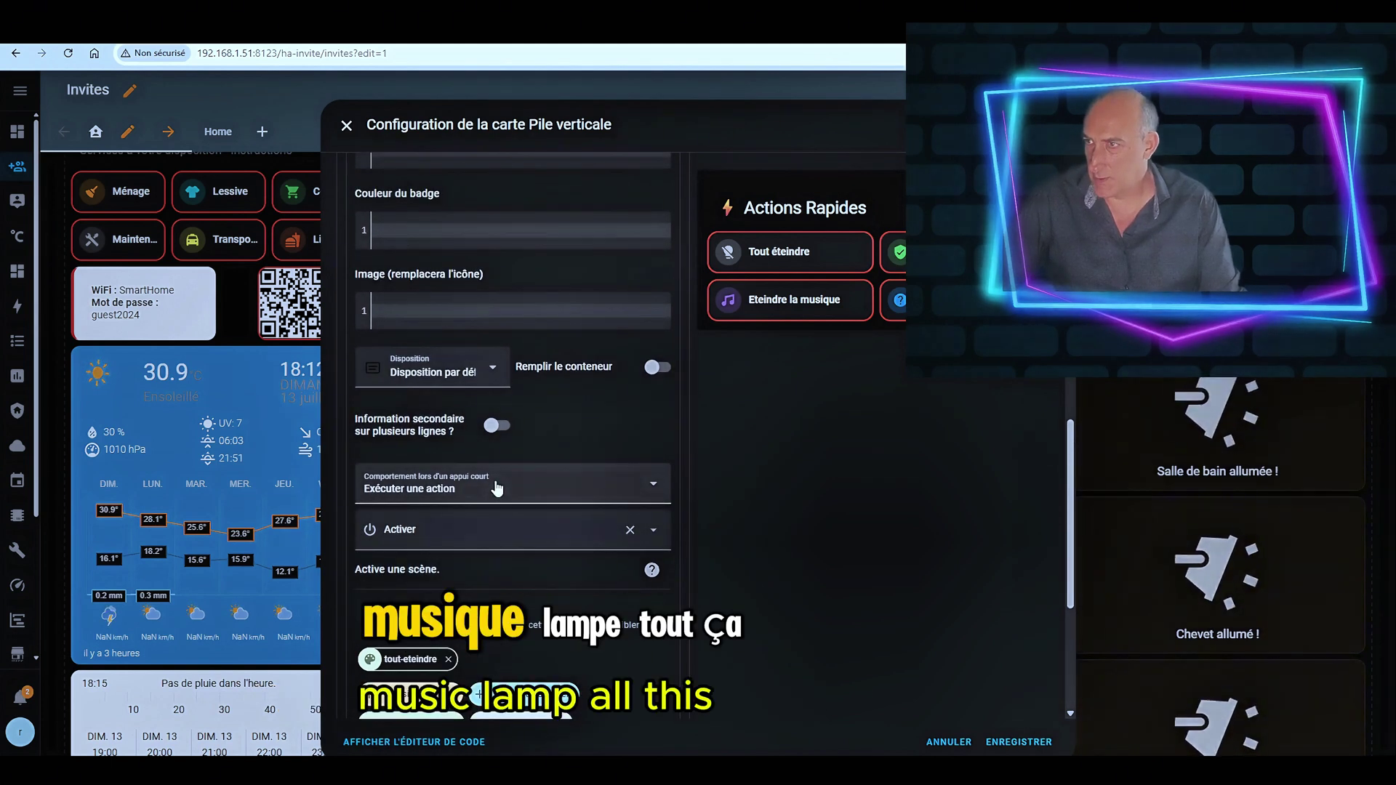
pyautogui.scroll(-3, 496, 487)
pyautogui.scroll(5, 473, 500)
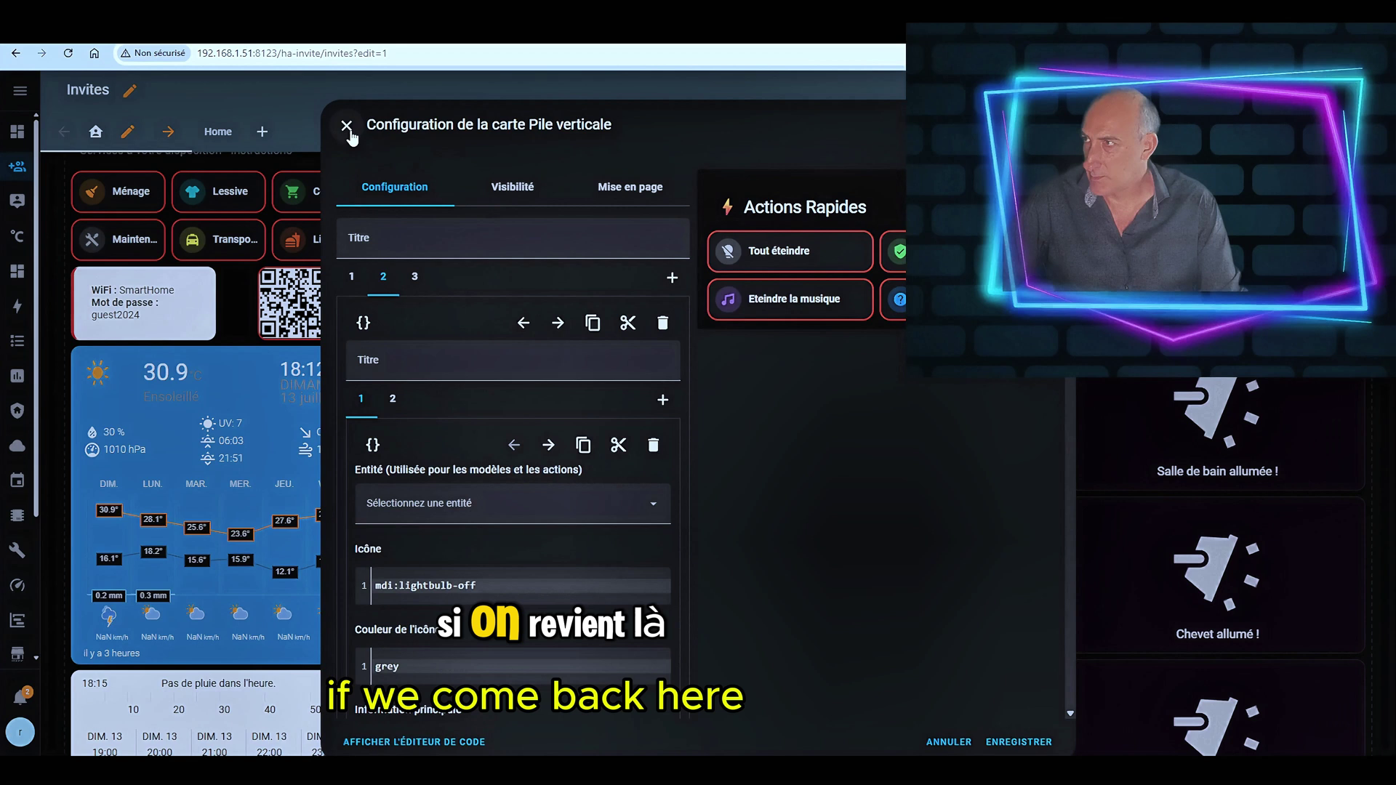
pyautogui.press('Escape')
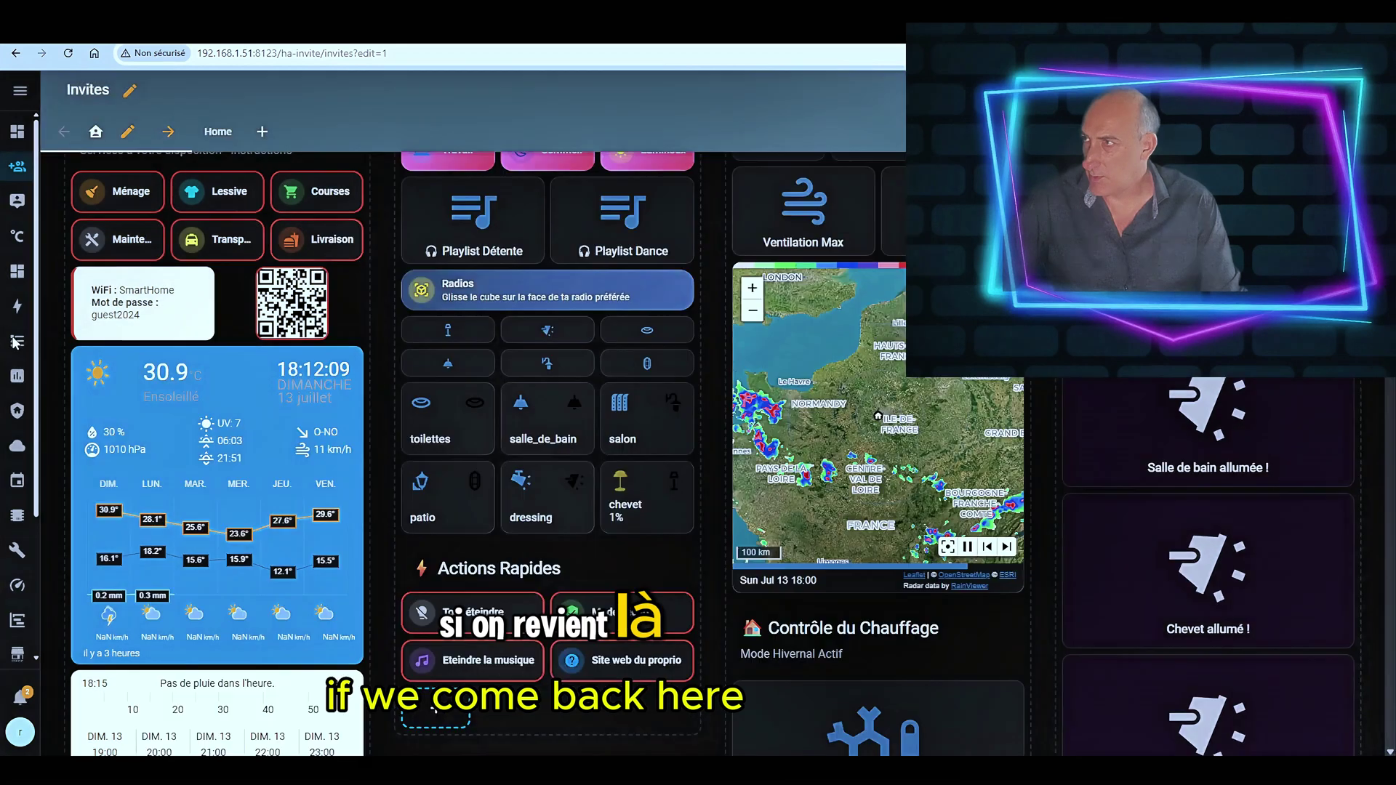
# Open the tout-eteindre scene from the scene list and review its devices and the entity states in its code.
pyautogui.scroll(-5, 53, 542)
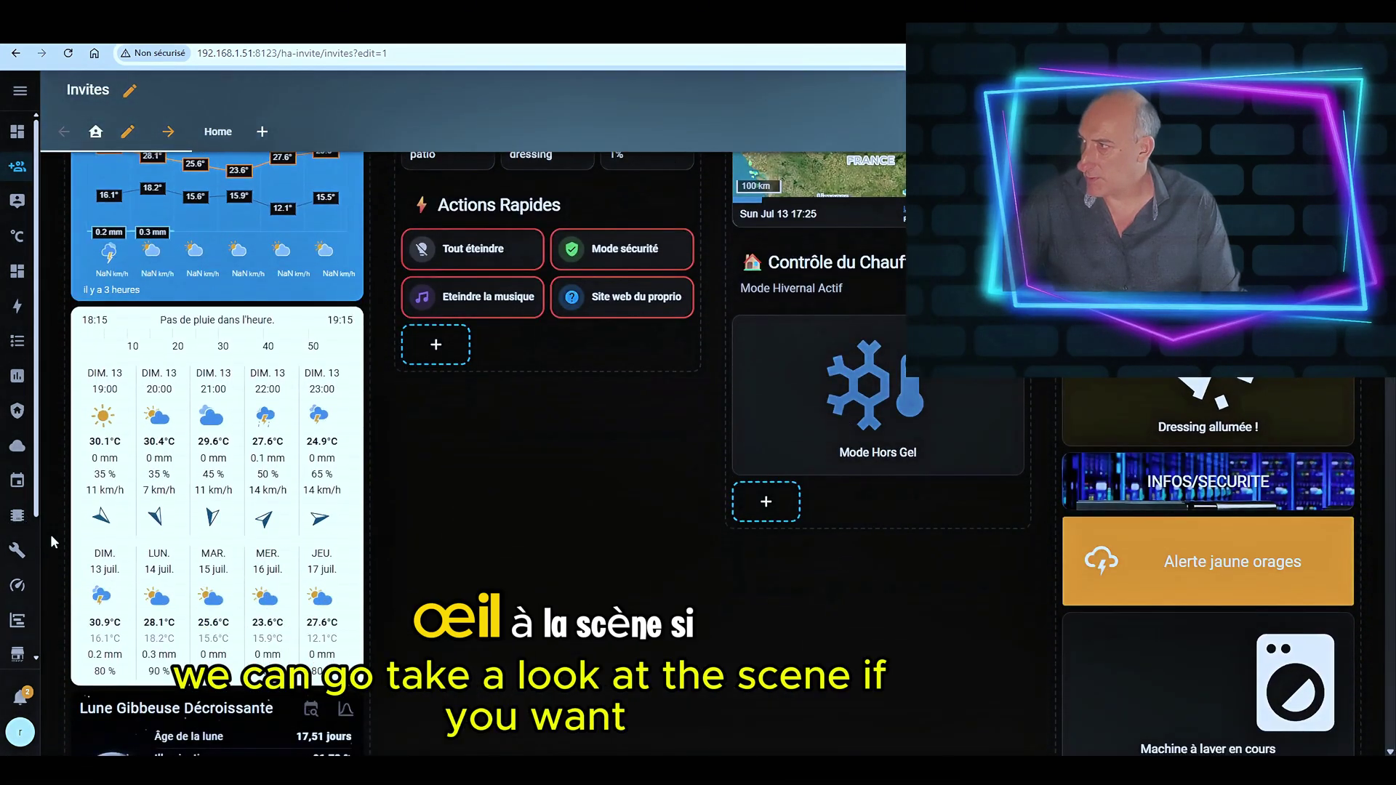
pyautogui.scroll(-3, 17, 574)
pyautogui.click(18, 641)
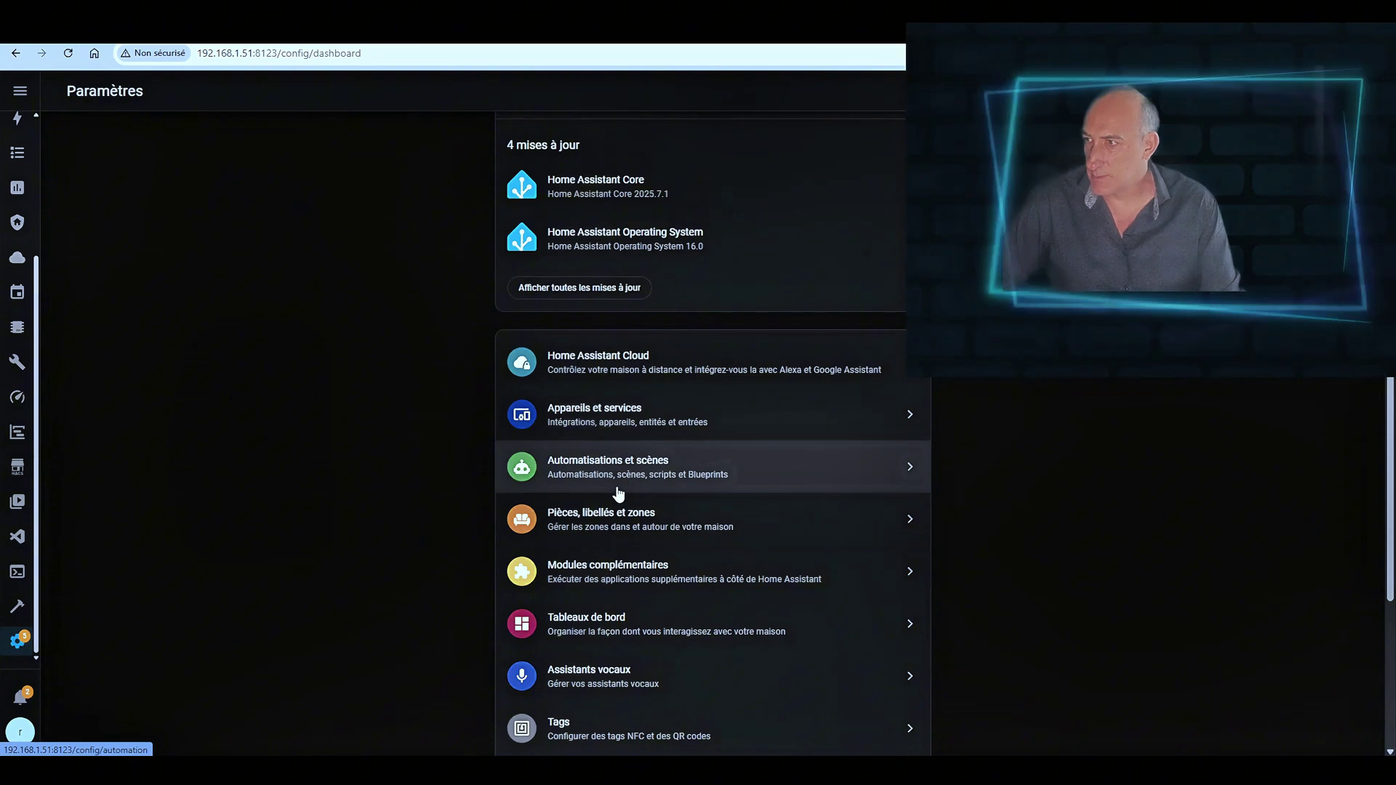
pyautogui.click(698, 469)
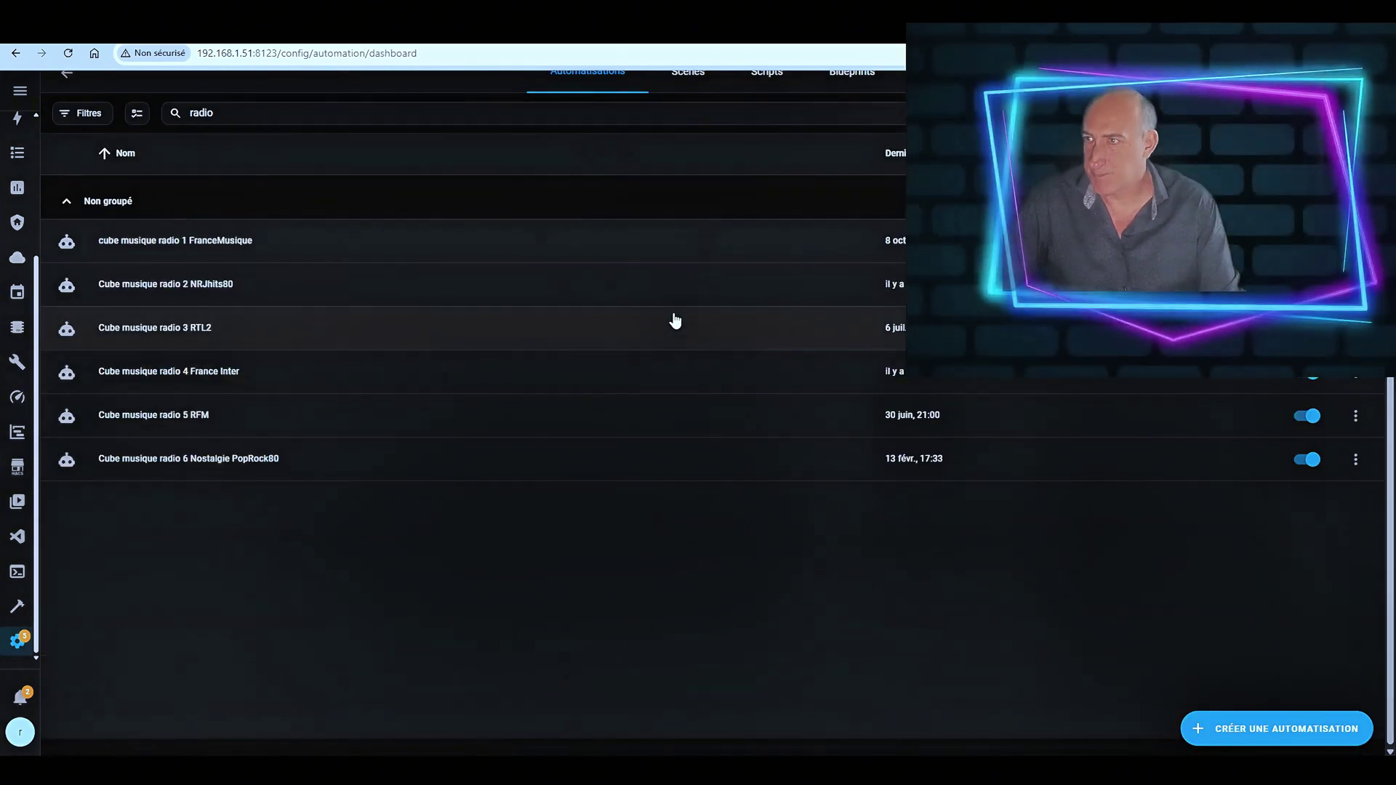
pyautogui.click(688, 71)
pyautogui.click(112, 304)
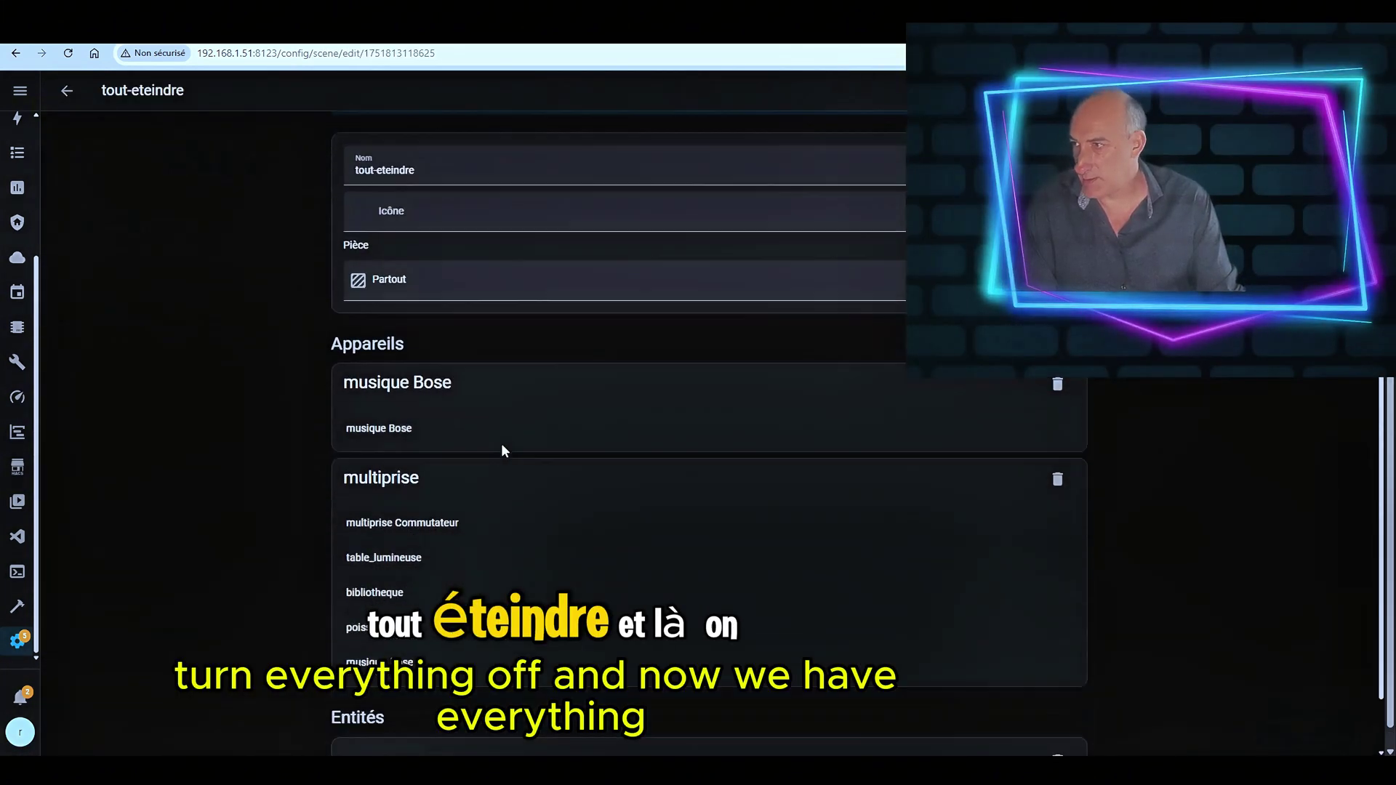
pyautogui.scroll(-1, 501, 450)
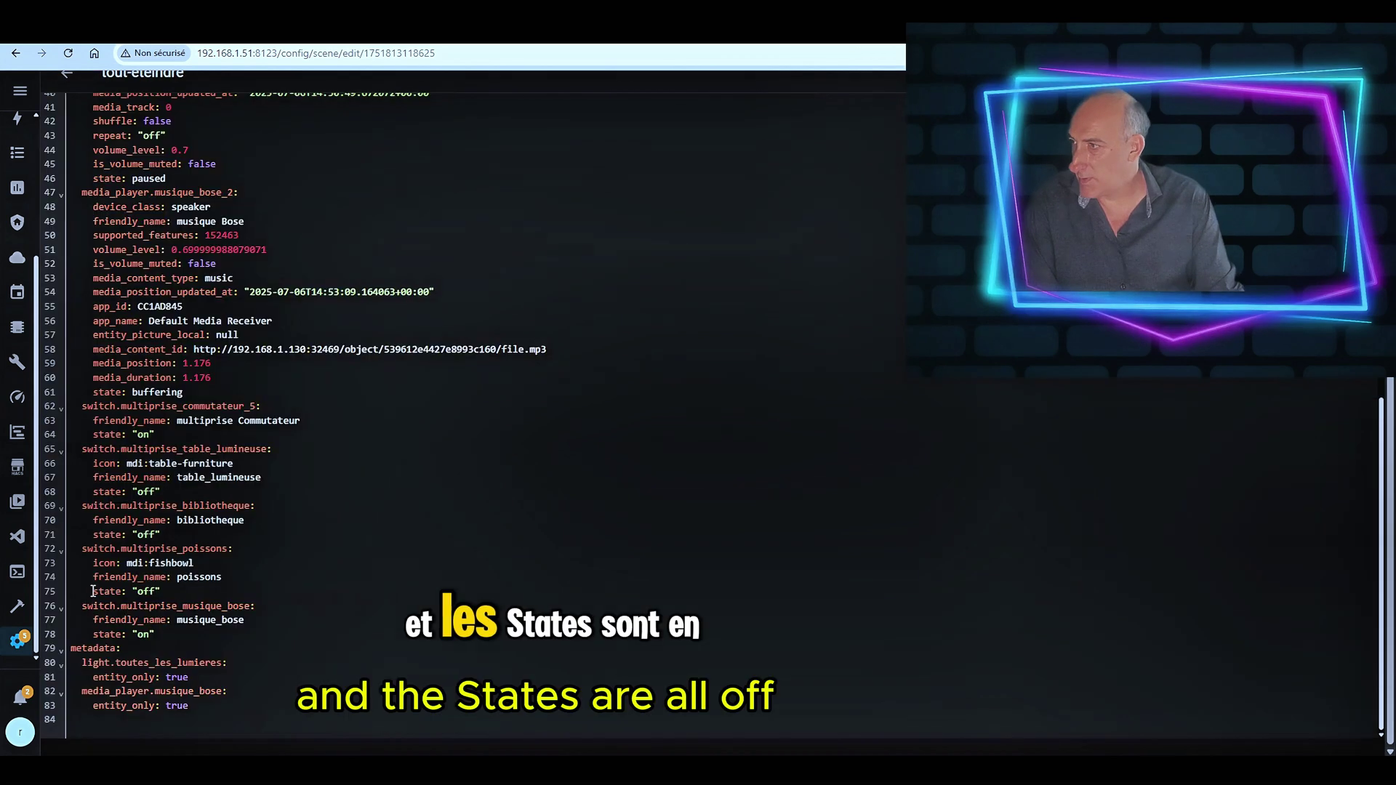
pyautogui.moveTo(93, 591); pyautogui.dragTo(187, 593)
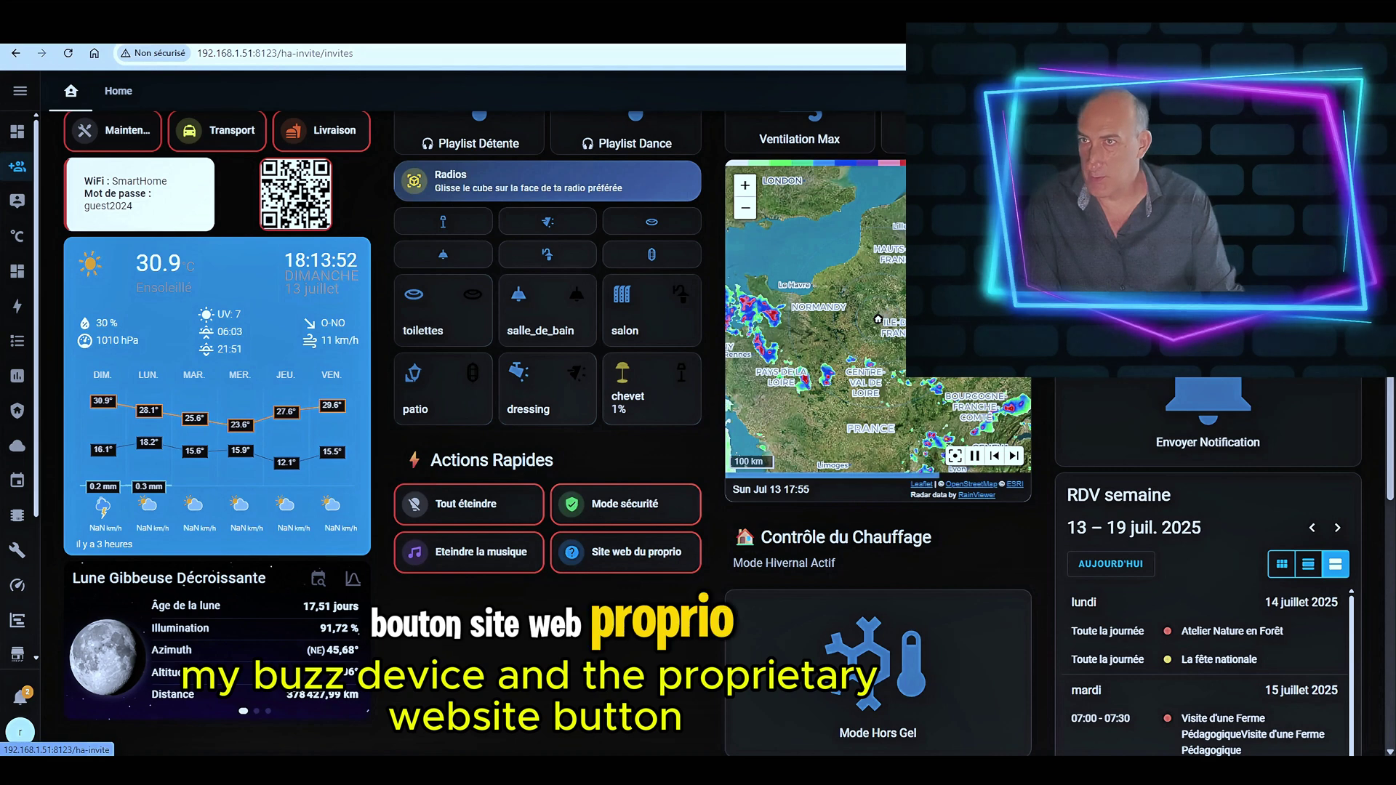
# Return to the guest dashboard and review the Site web du proprio button's URL path and short-tap behavior options, leaving without changes.
pyautogui.click(618, 553)
pyautogui.scroll(-4, 582, 560)
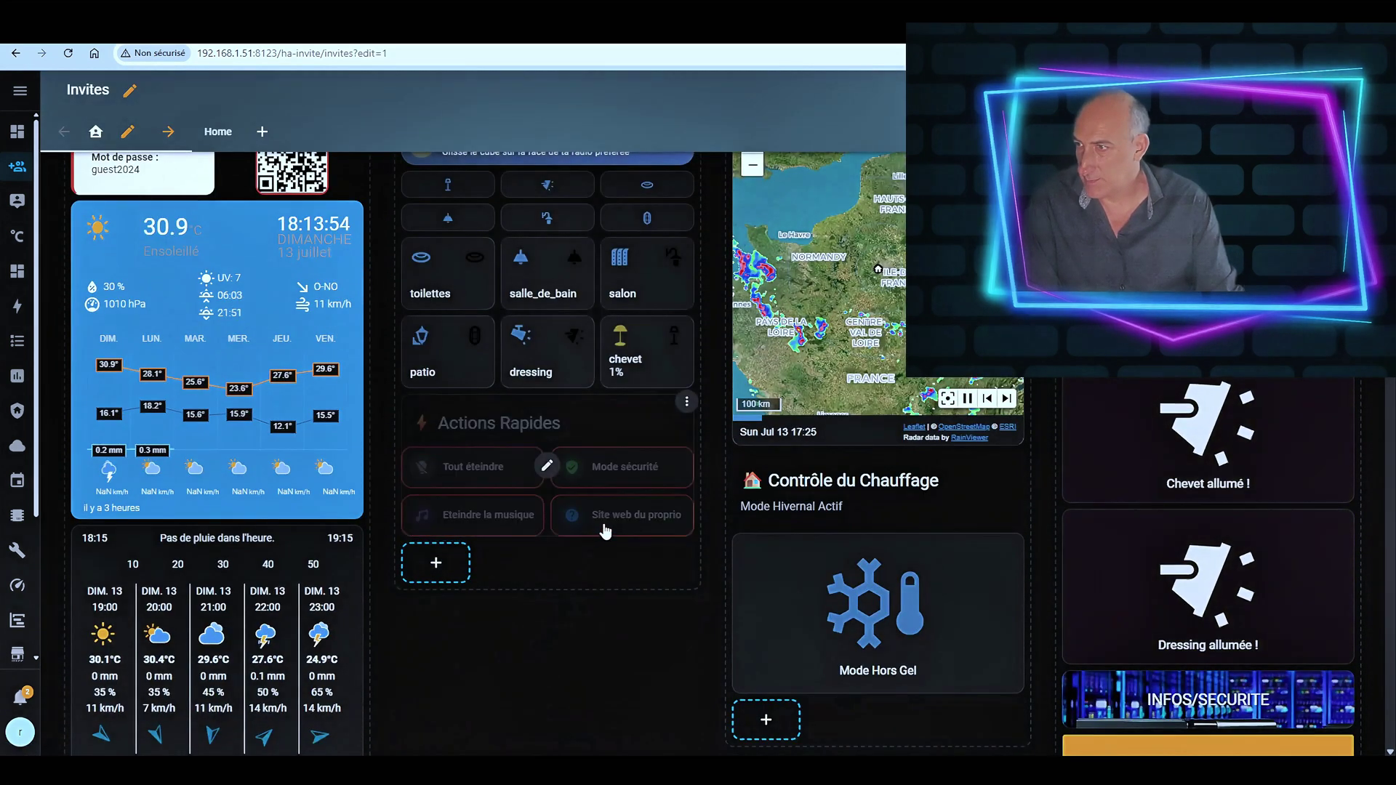
pyautogui.click(549, 469)
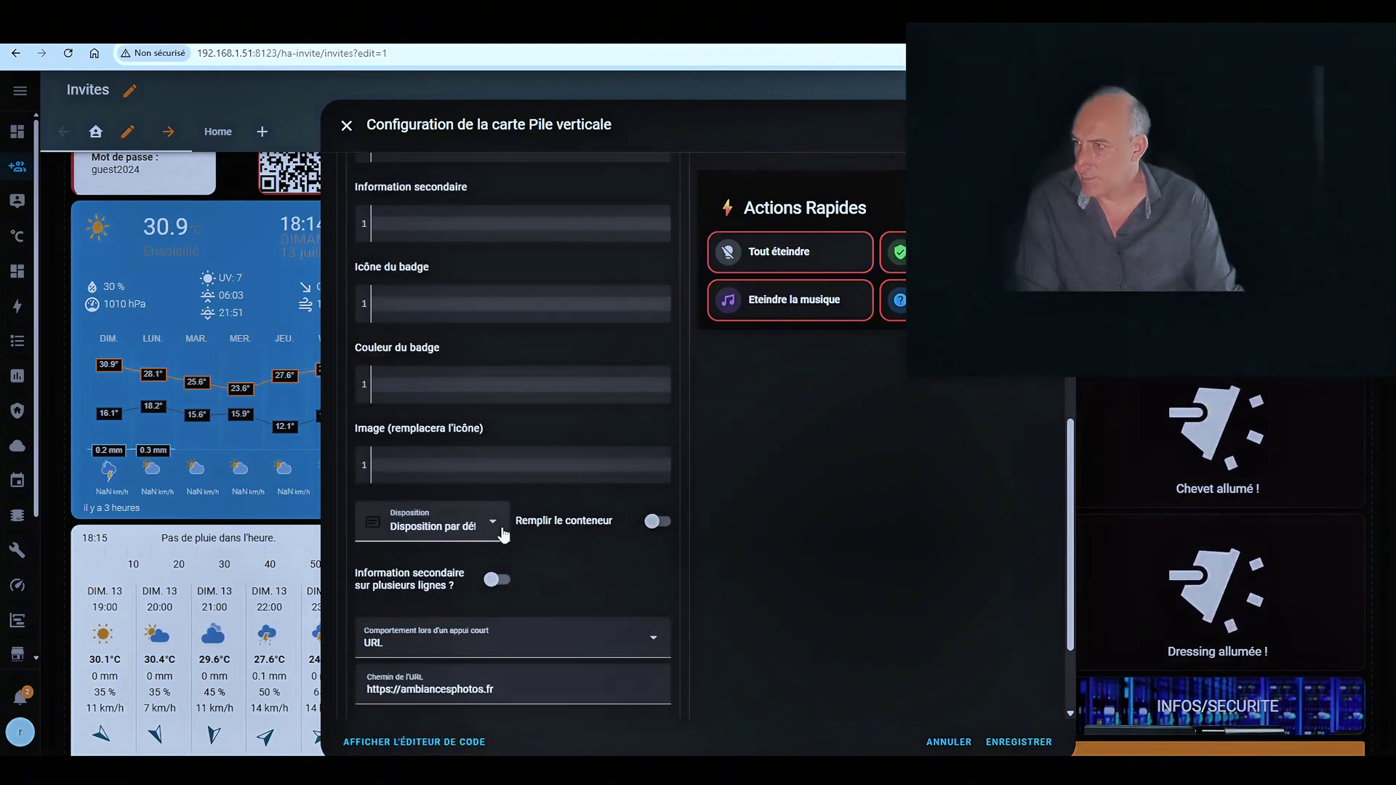
pyautogui.scroll(-2, 500, 526)
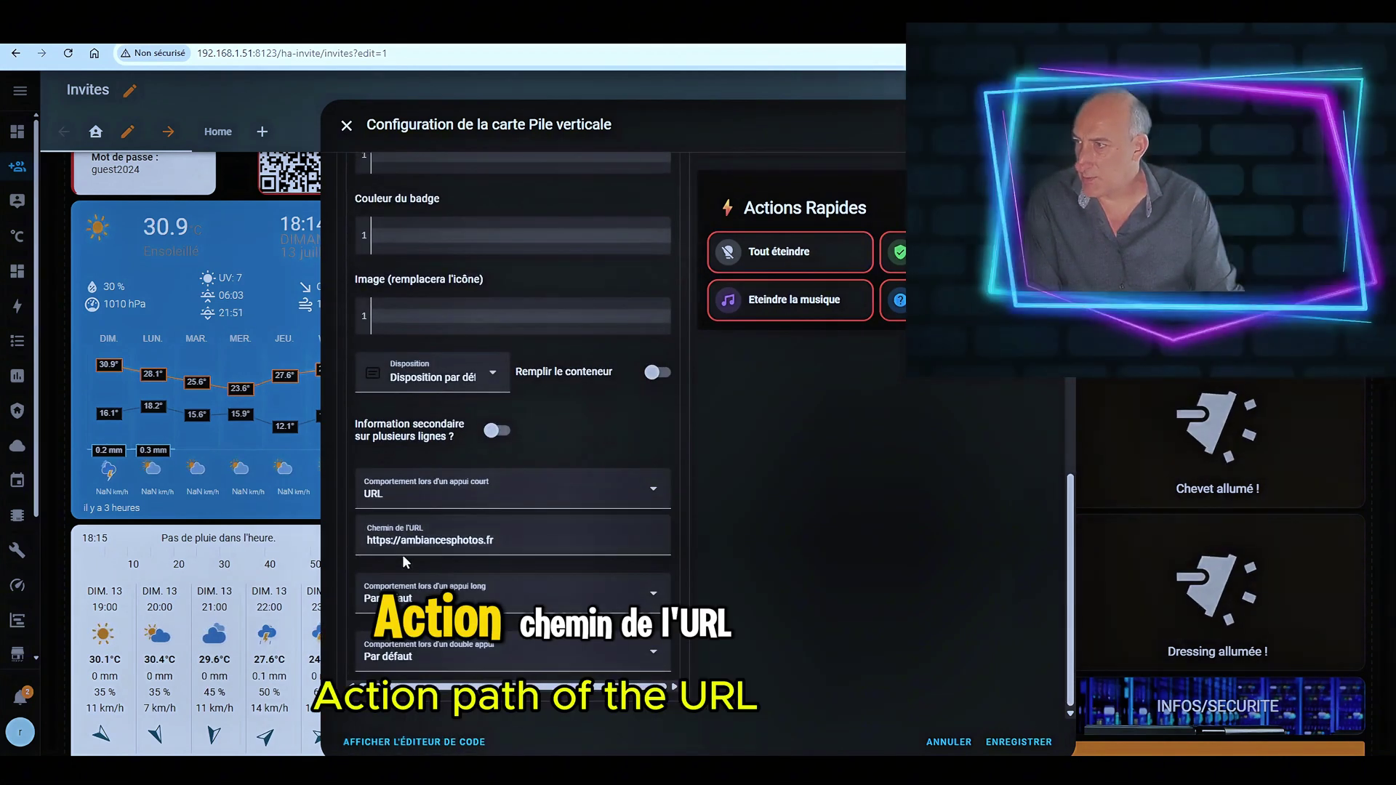
pyautogui.click(438, 499)
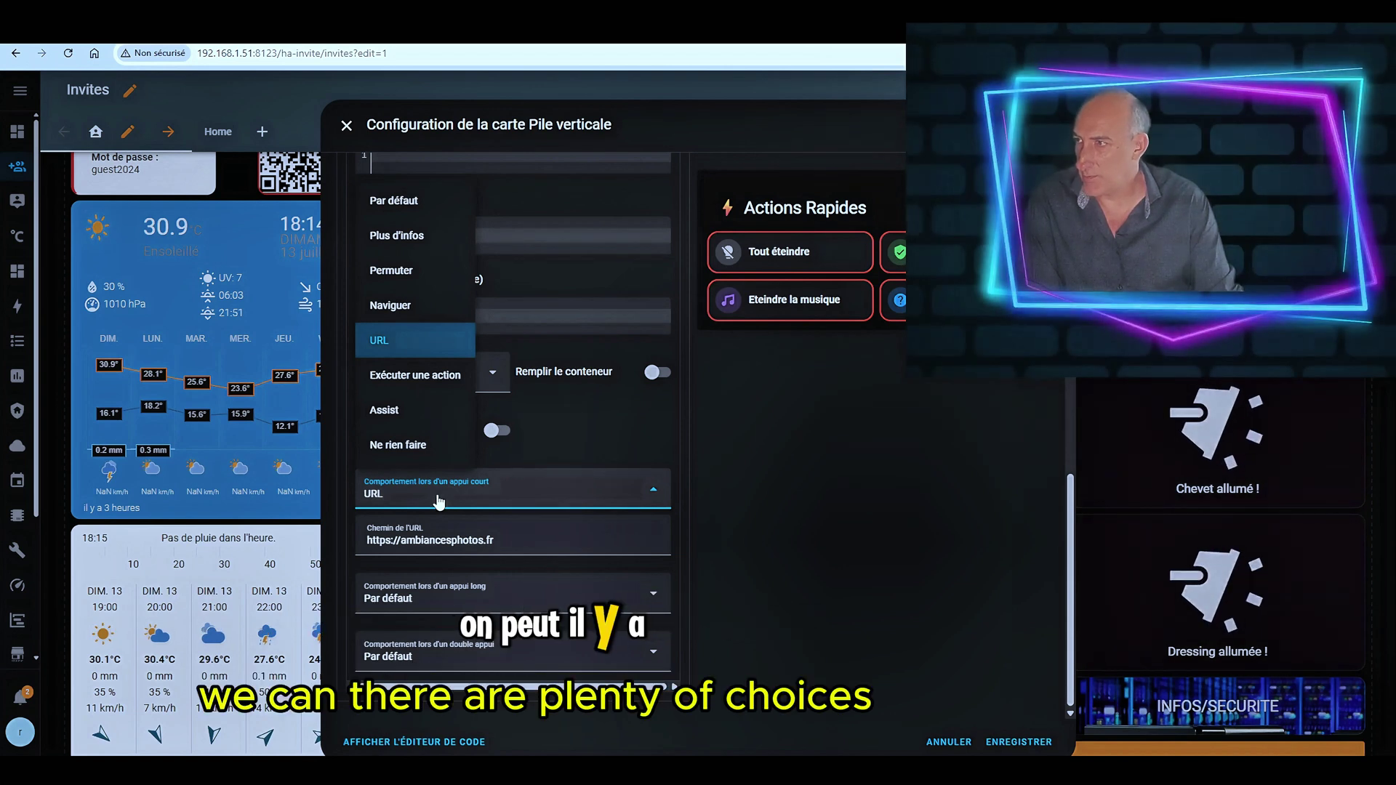
pyautogui.click(439, 501)
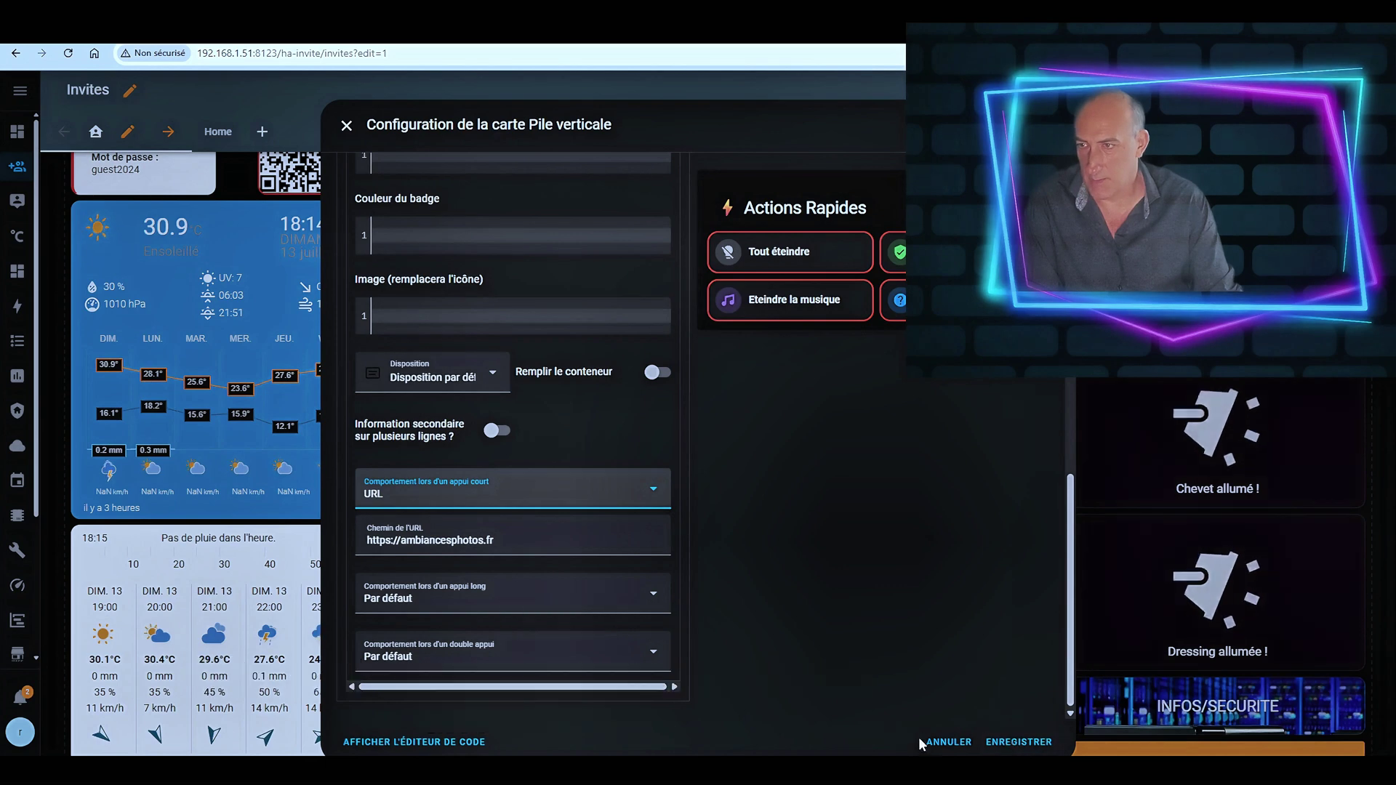
pyautogui.click(953, 747)
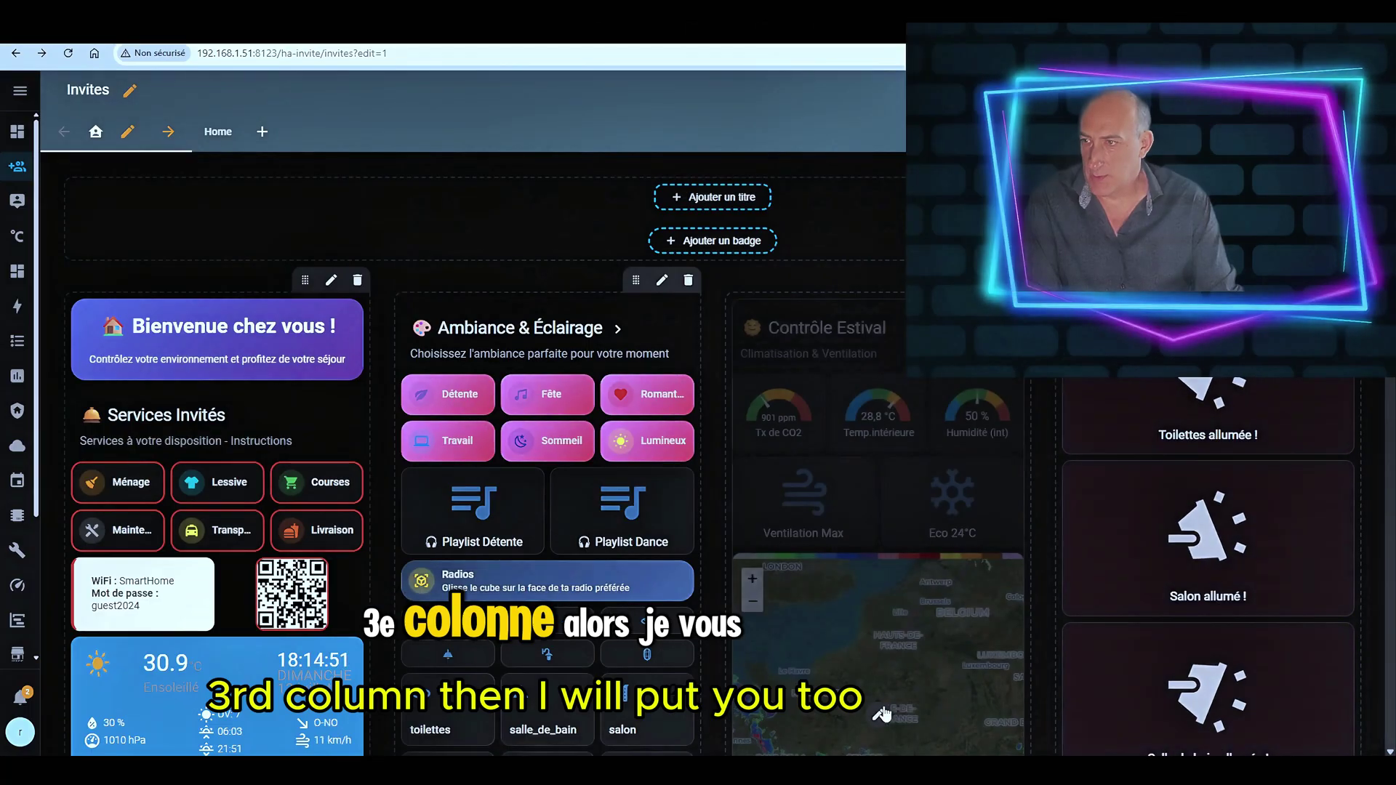
# Open the Contrôle Estival stack's configuration, view the netatmo temperature sensor's details from the preview, and close the details.
pyautogui.click(882, 715)
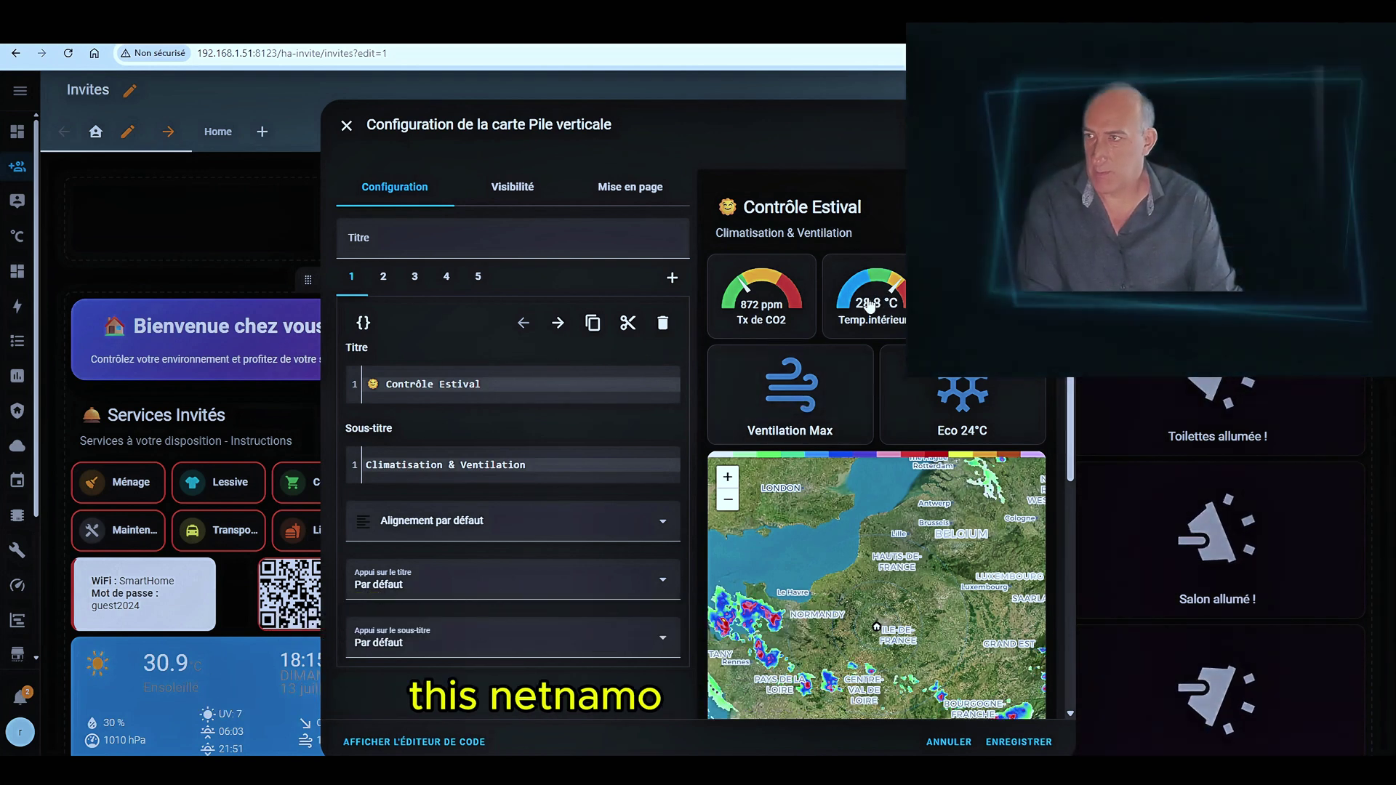
pyautogui.click(869, 301)
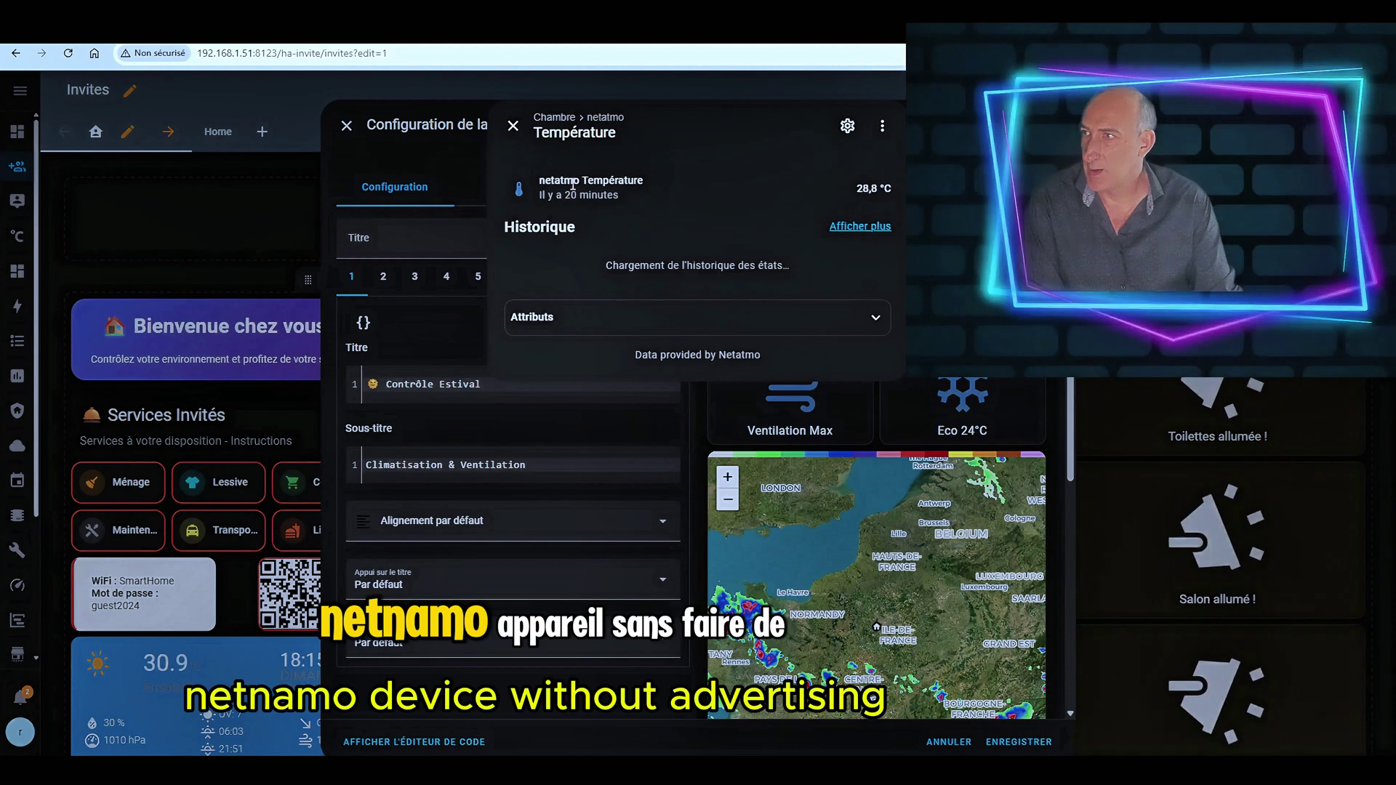
pyautogui.click(513, 129)
pyautogui.scroll(-4, 728, 400)
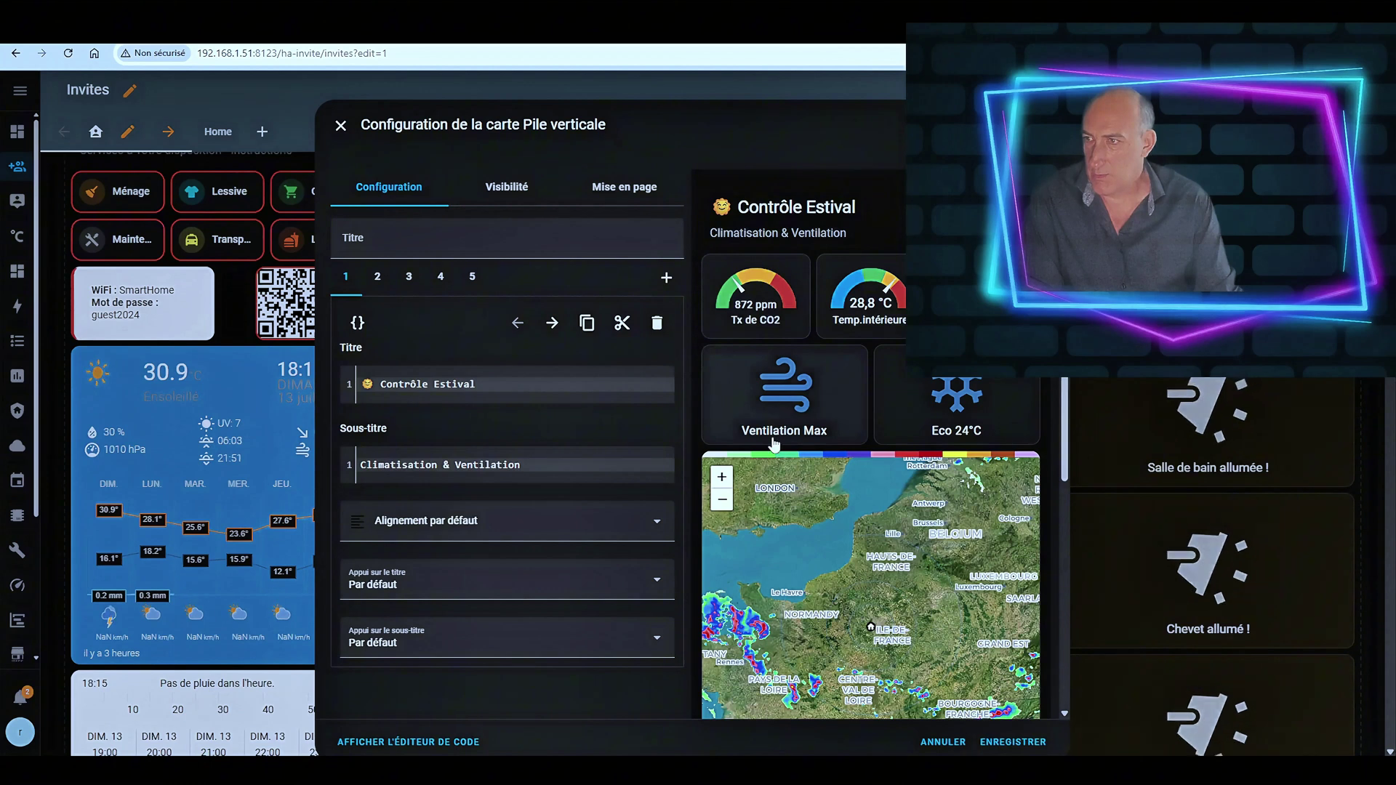
# Examine the custom:weather-radar-card block in the Contrôle Estival stack's code, highlighting its type and its option lines.
pyautogui.scroll(-3, 1077, 495)
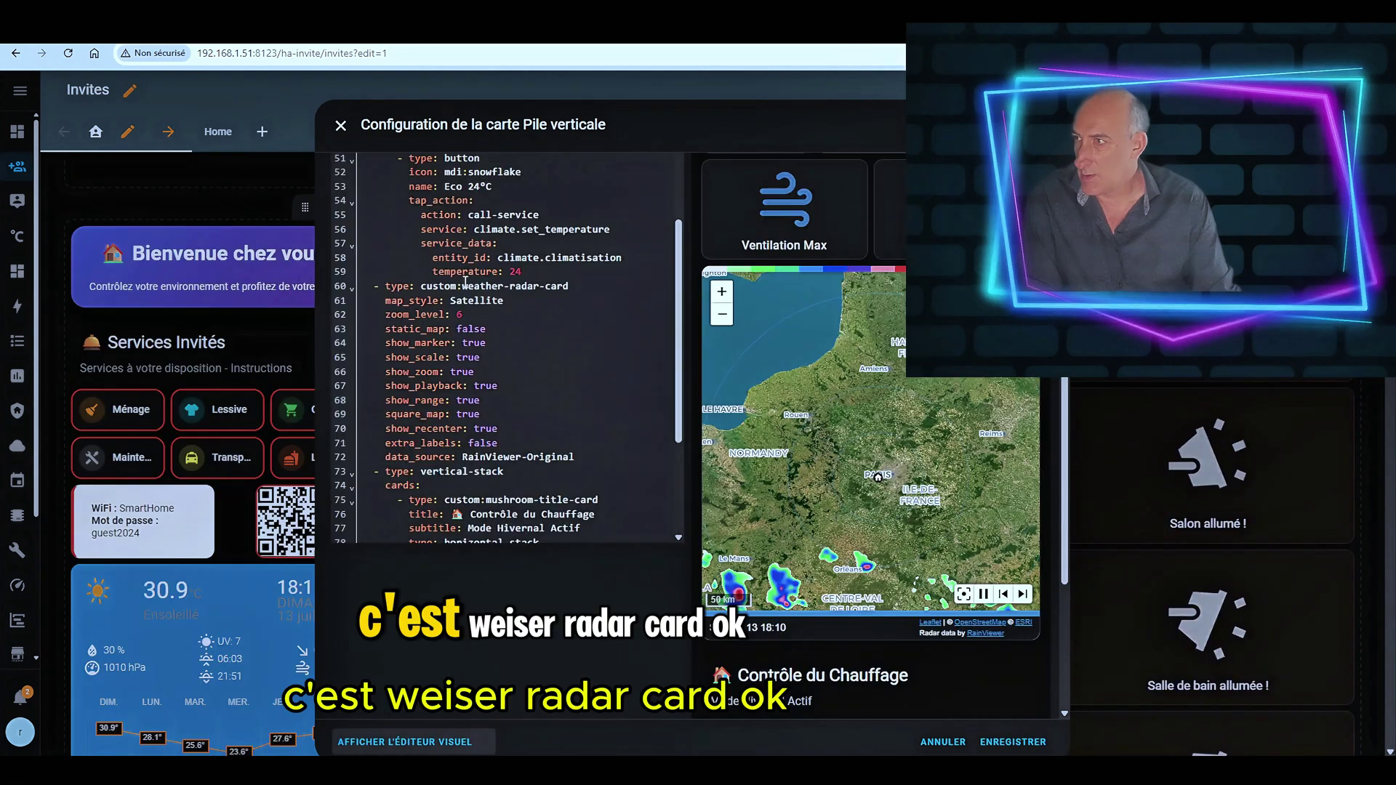
pyautogui.moveTo(462, 286); pyautogui.dragTo(530, 286)
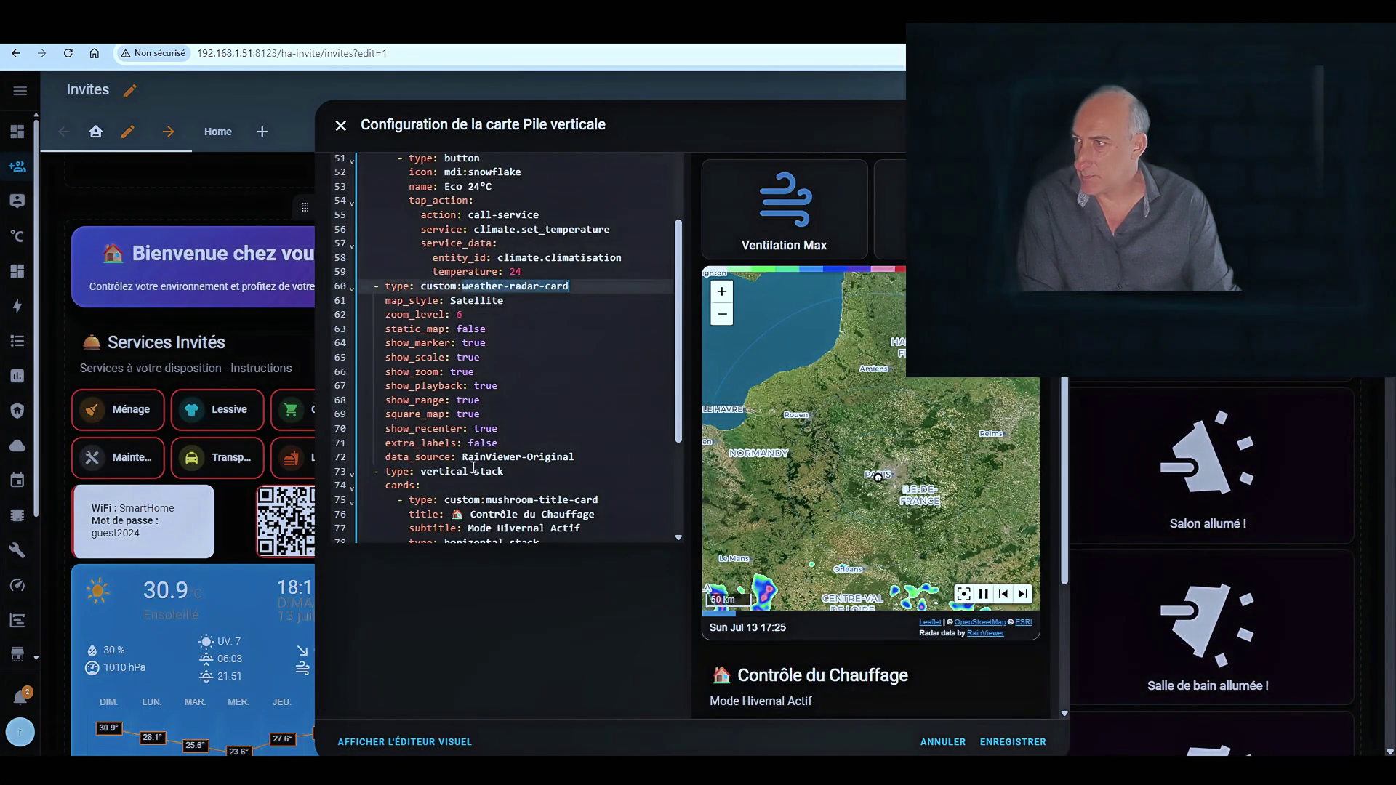
pyautogui.moveTo(450, 306); pyautogui.dragTo(575, 456)
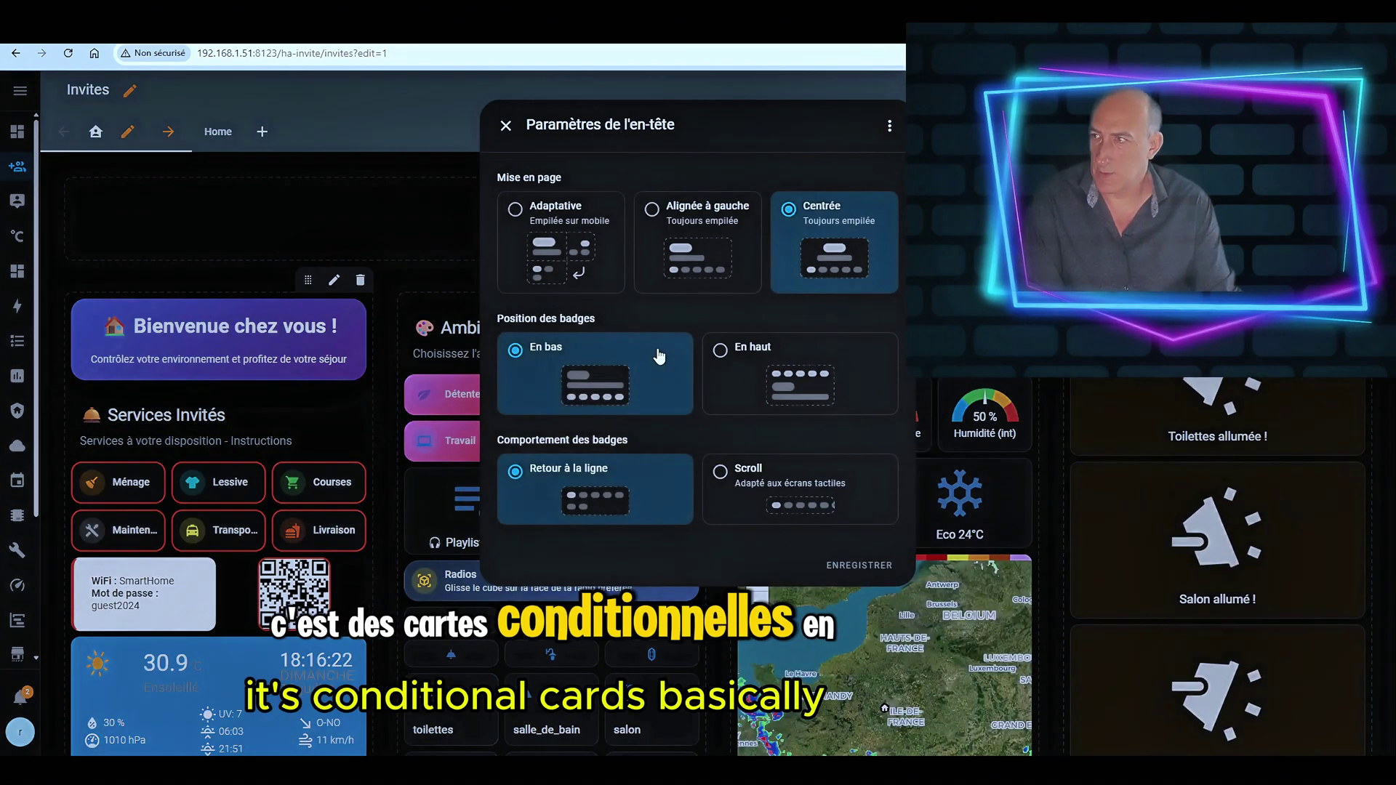
# Dismiss the header settings, open the stack of light alert cards, and show the conditional type in its code.
pyautogui.click(506, 126)
pyautogui.scroll(-6, 1193, 448)
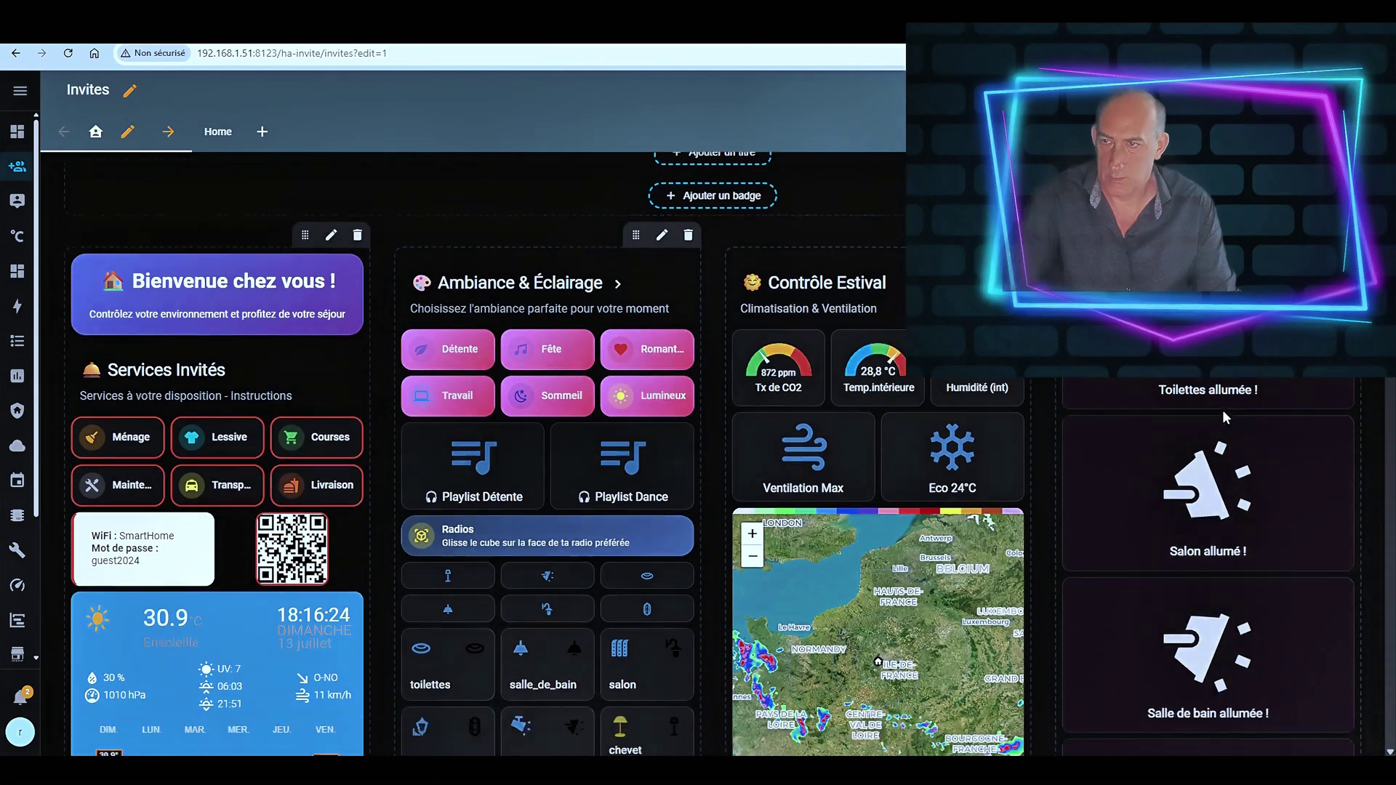
pyautogui.scroll(5, 1192, 449)
pyautogui.scroll(-2, 1200, 501)
pyautogui.scroll(1, 1208, 538)
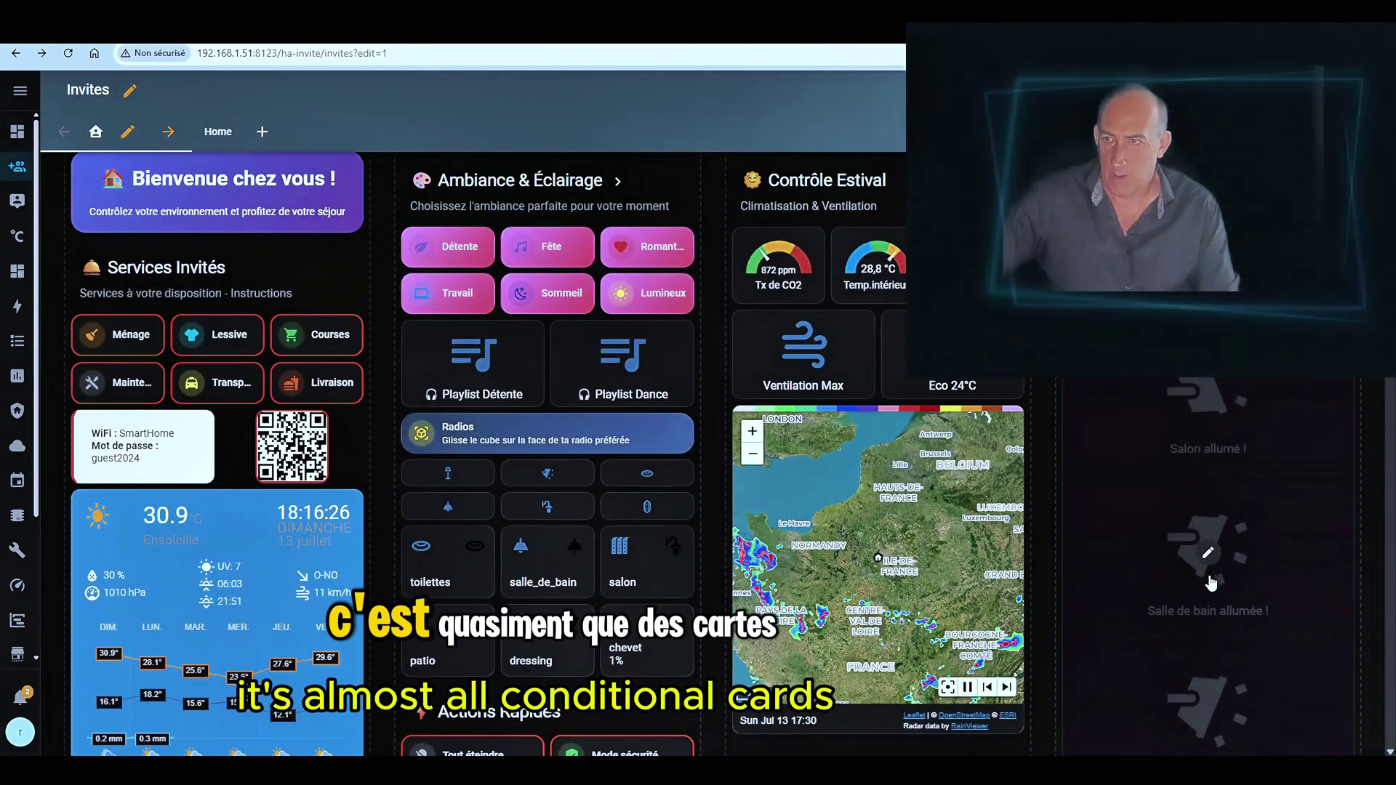
pyautogui.click(1208, 554)
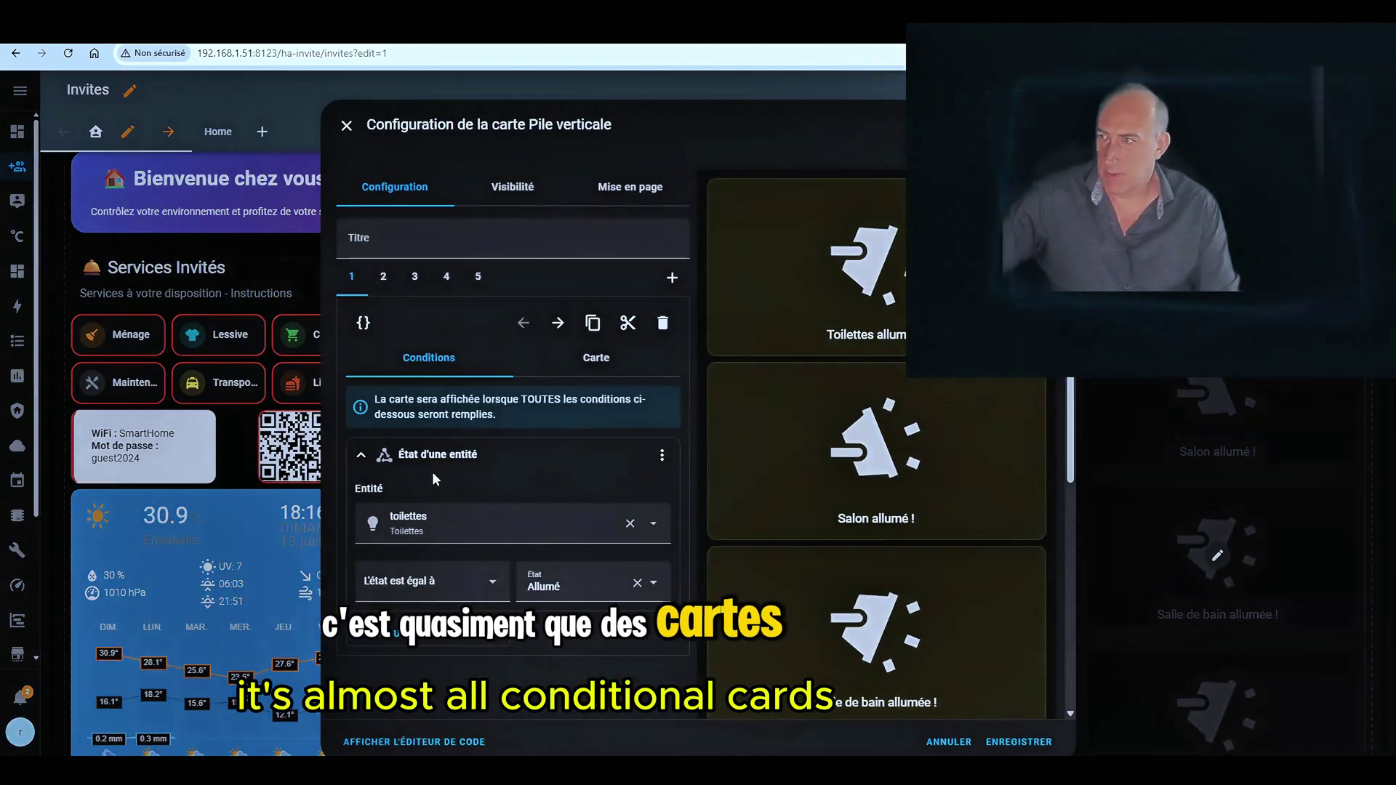
pyautogui.click(452, 742)
pyautogui.click(430, 217)
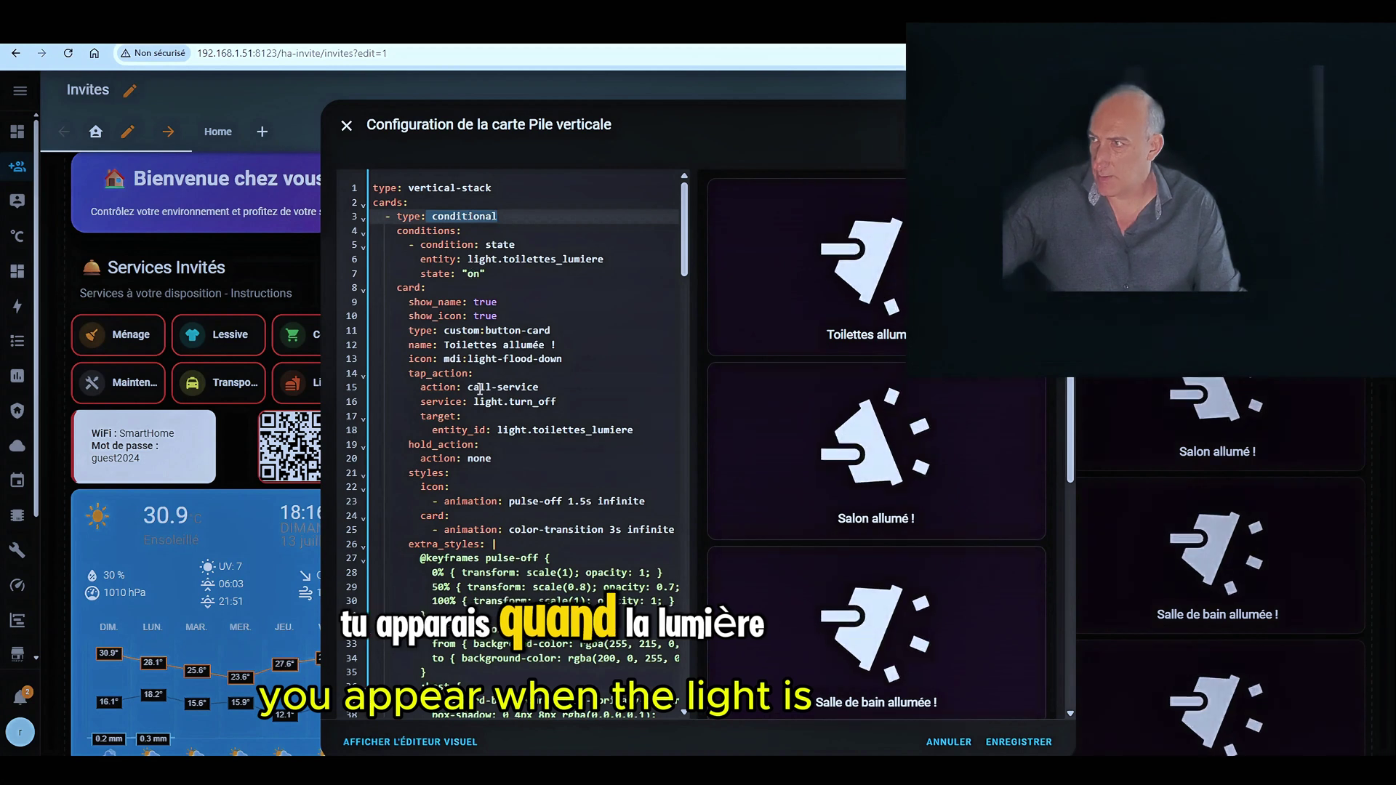
# Examine the Toilettes allumée card's tap action, icon and card animations, and extra styles in the conditional stack's code.
pyautogui.scroll(-5, 480, 389)
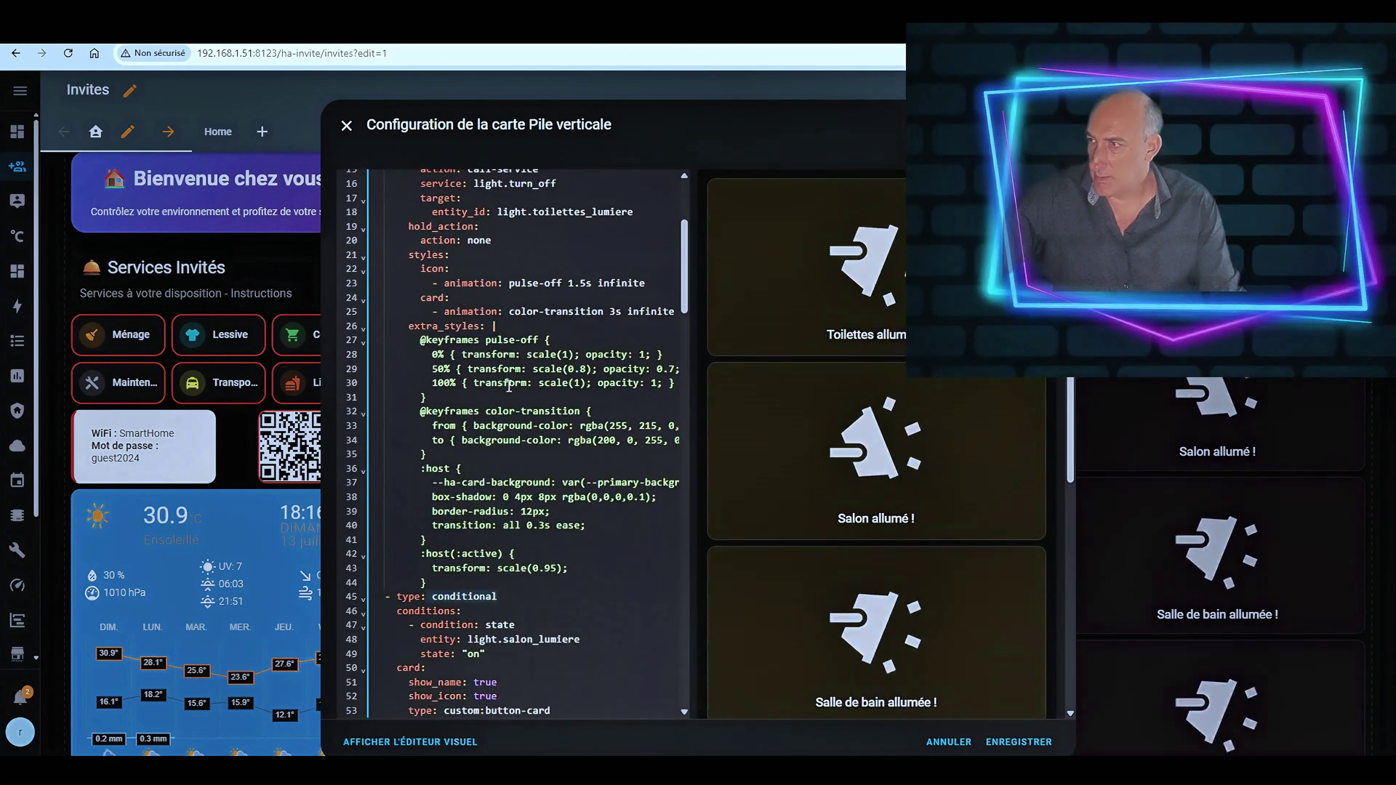
pyautogui.scroll(-9, 509, 386)
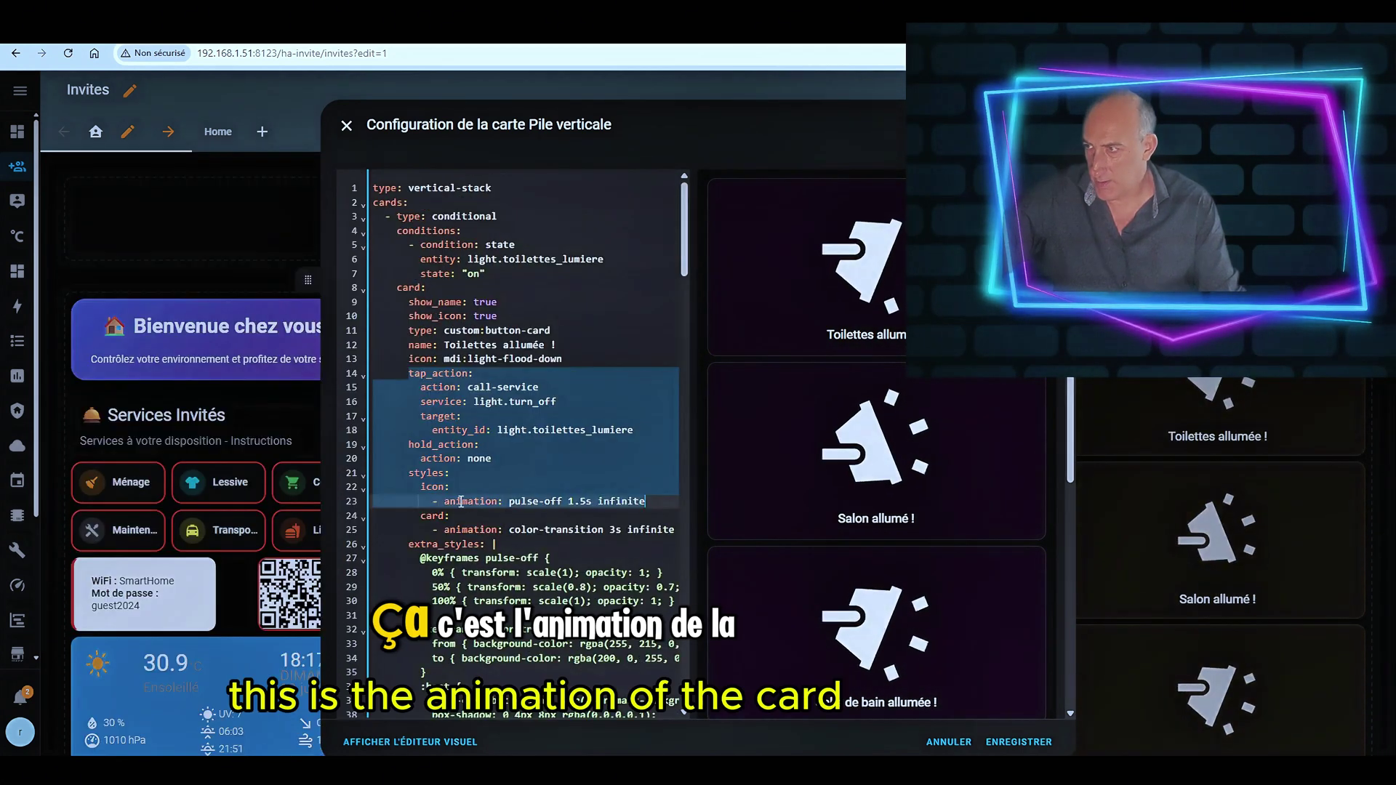
pyautogui.click(438, 504)
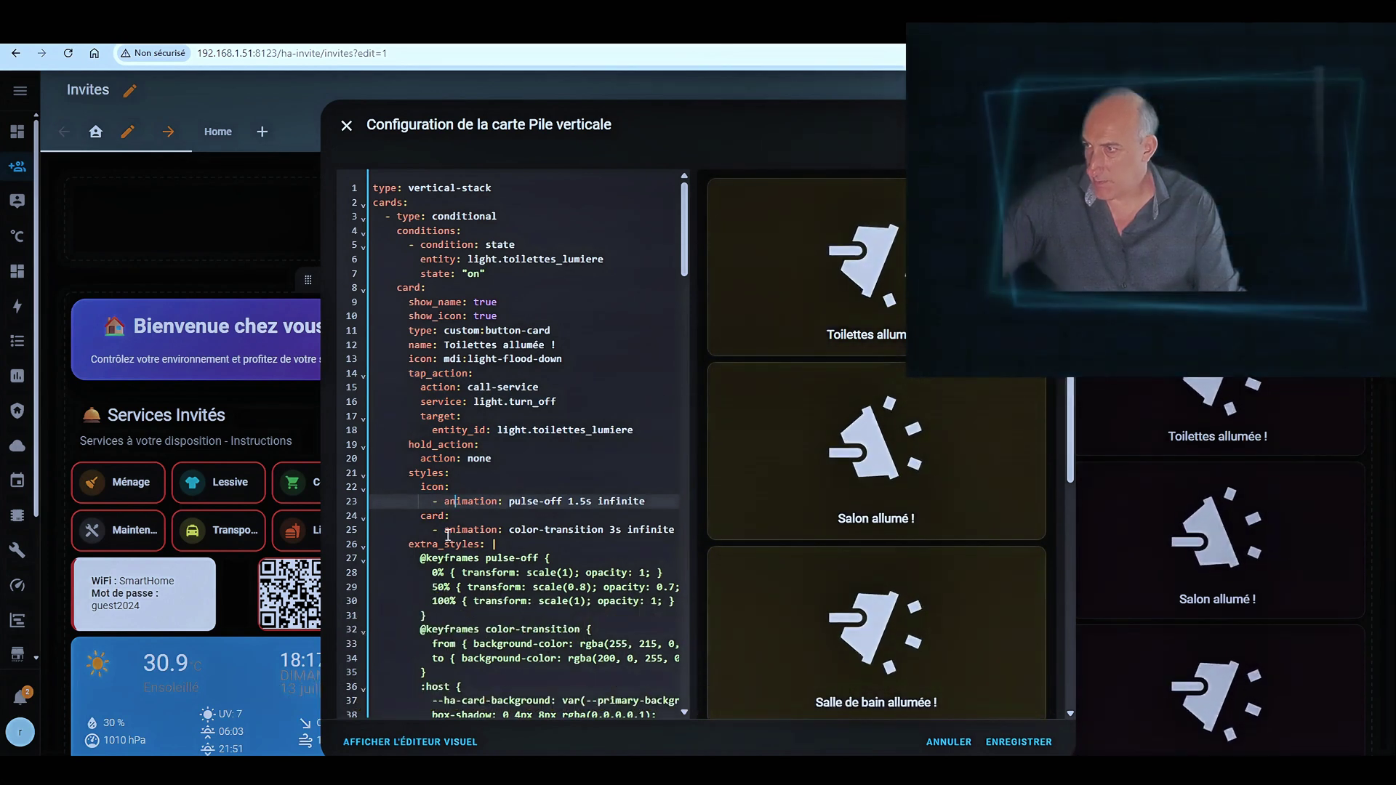
pyautogui.scroll(-1, 465, 464)
pyautogui.scroll(-1, 465, 464)
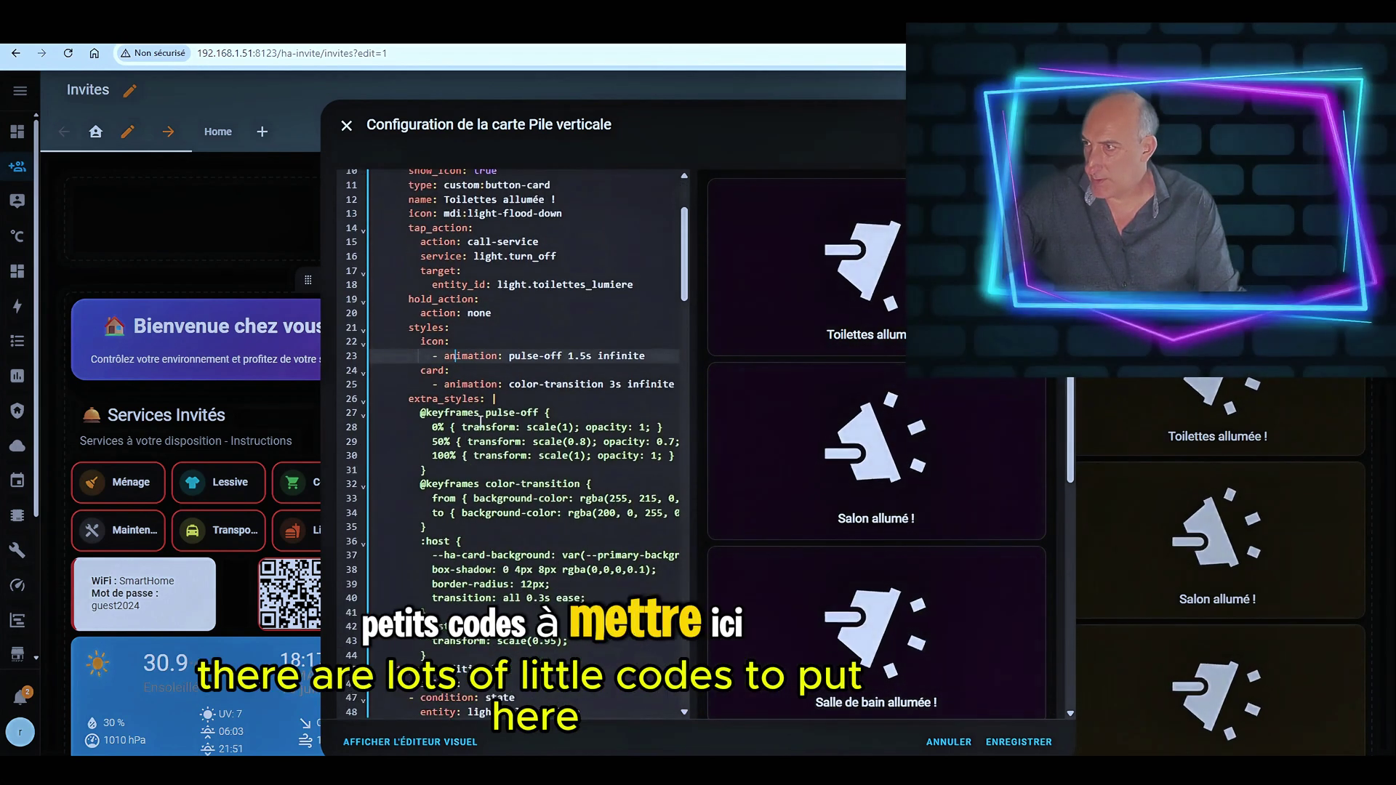
pyautogui.scroll(1, 483, 498)
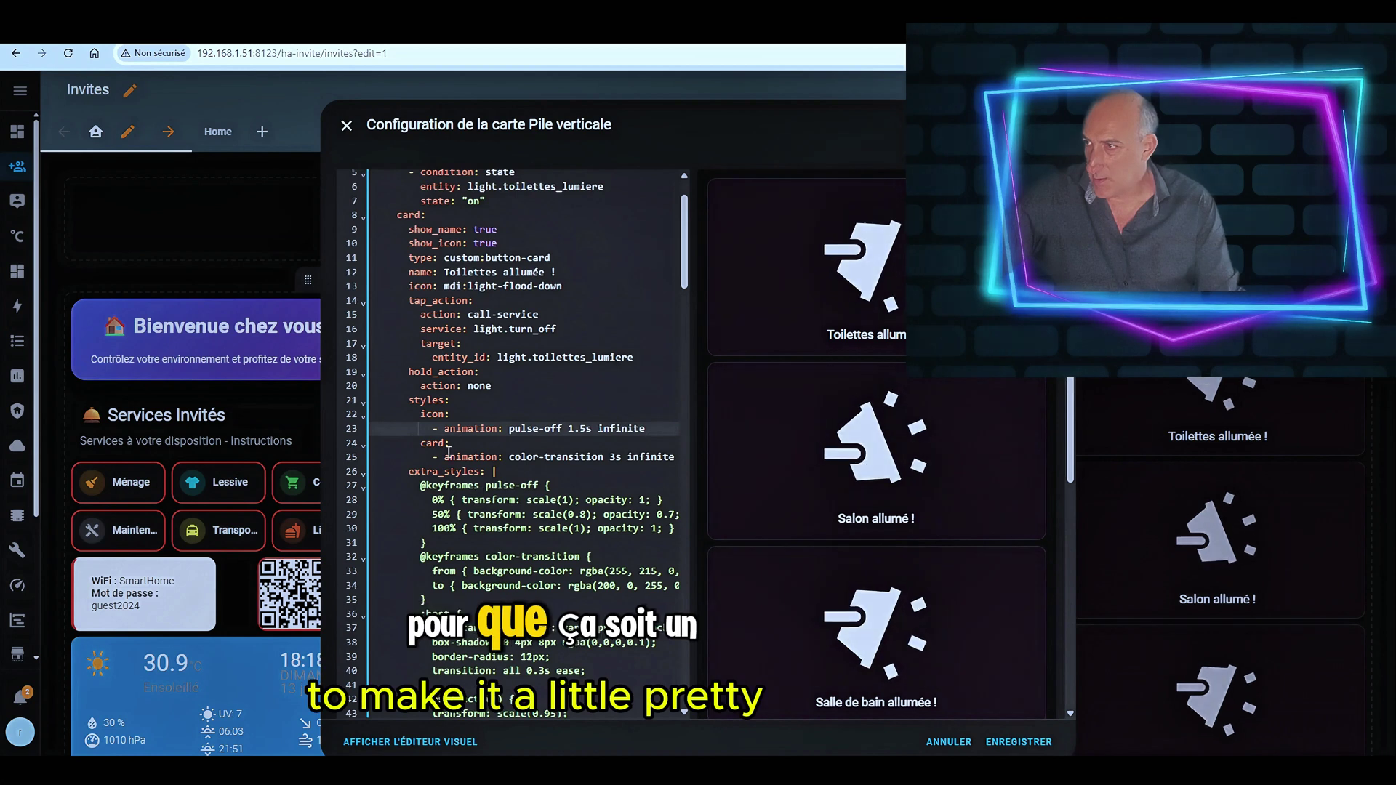